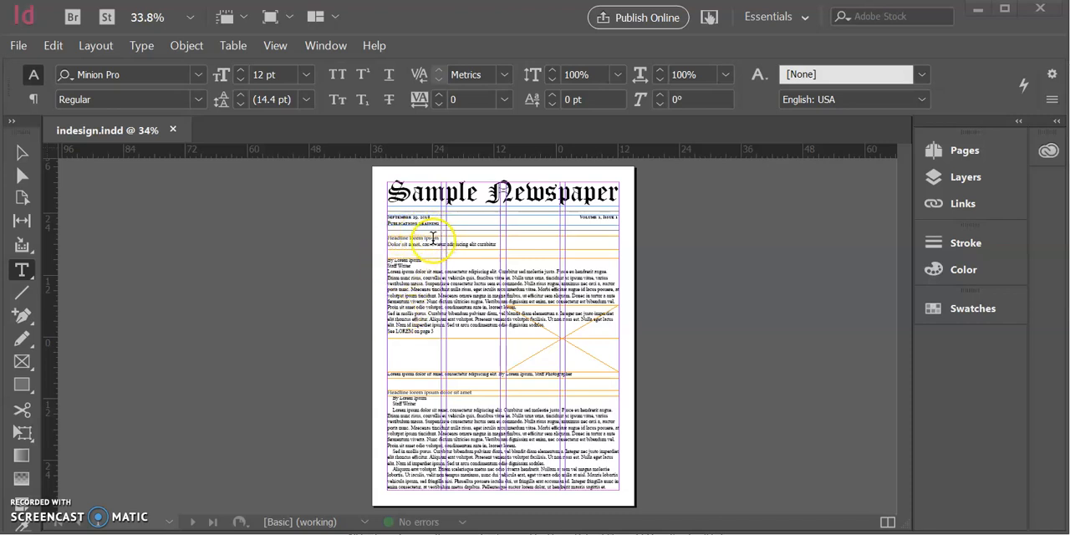
Set the font of the top headline "Headline lorem ipsum" and the subheadline below it to Palatino Linotype
key(ctrl+1)
key(ctrl+minus)
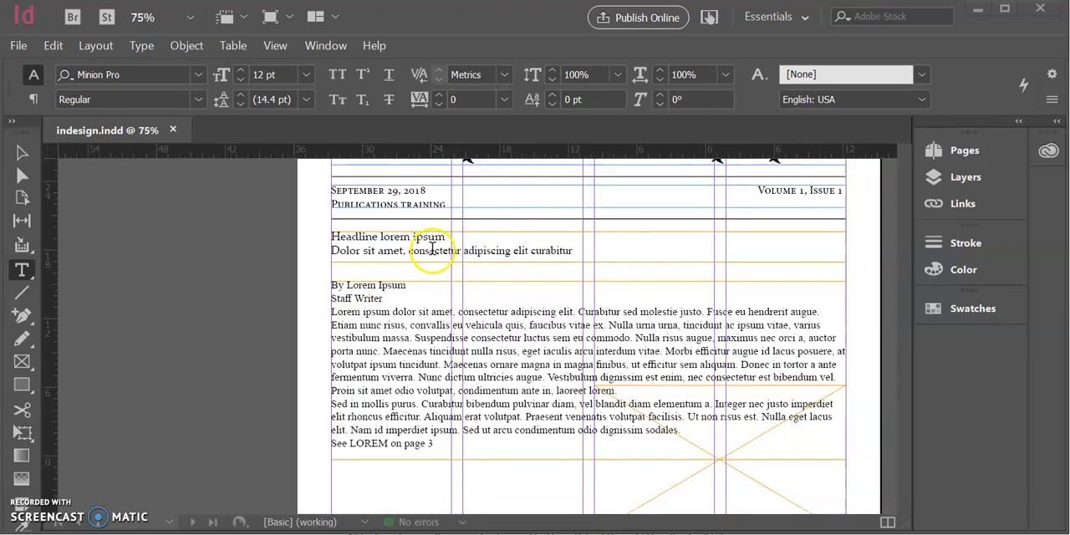
key(ctrl+equal)
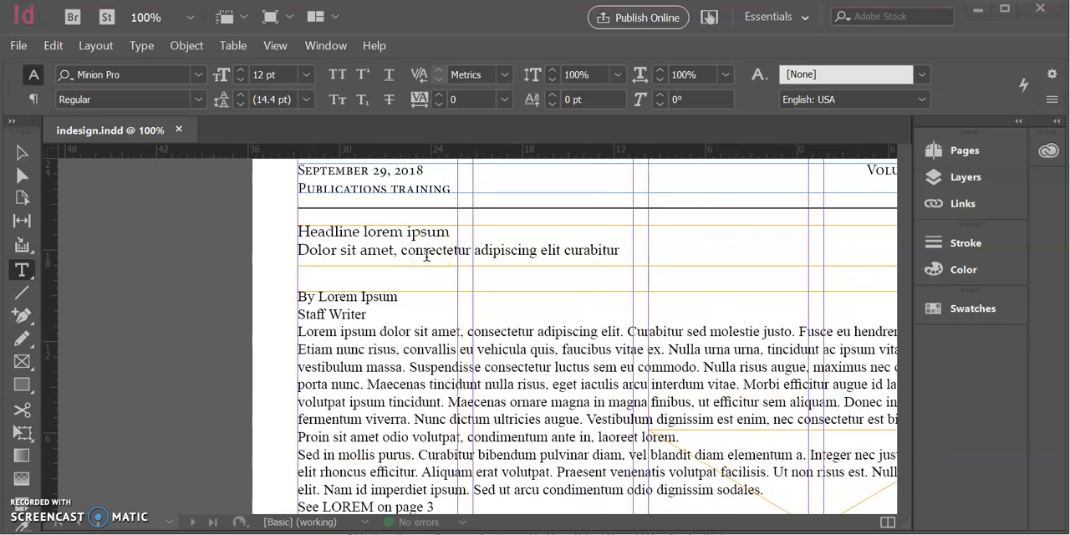
scroll(414, 259, up, 1)
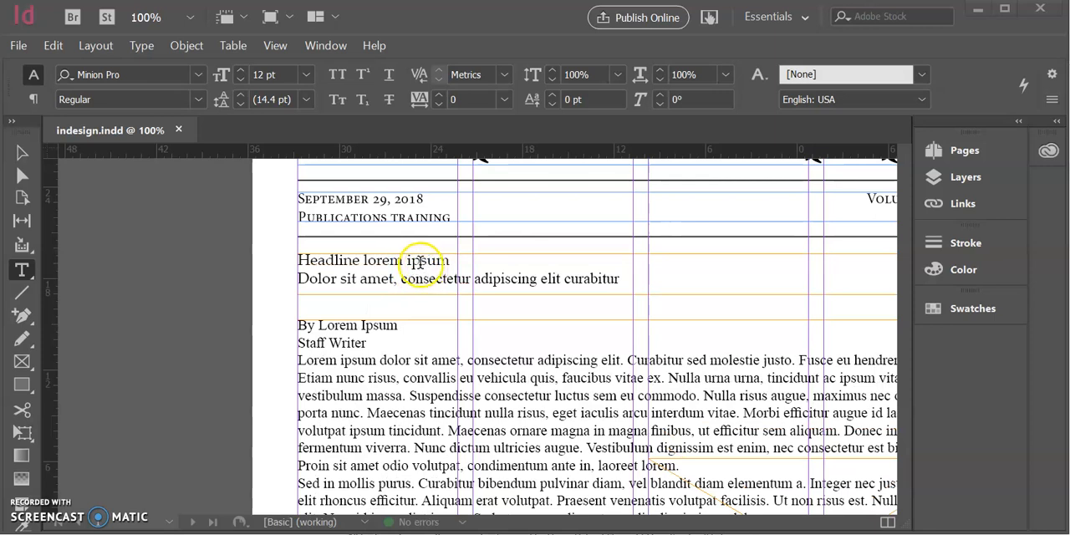
click(418, 261)
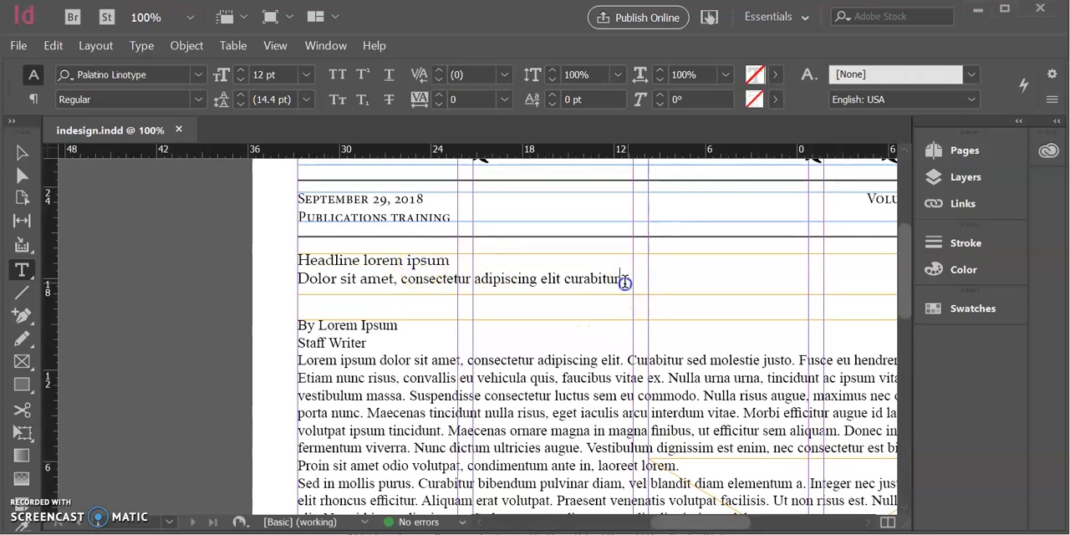
drag(624, 282, 215, 243)
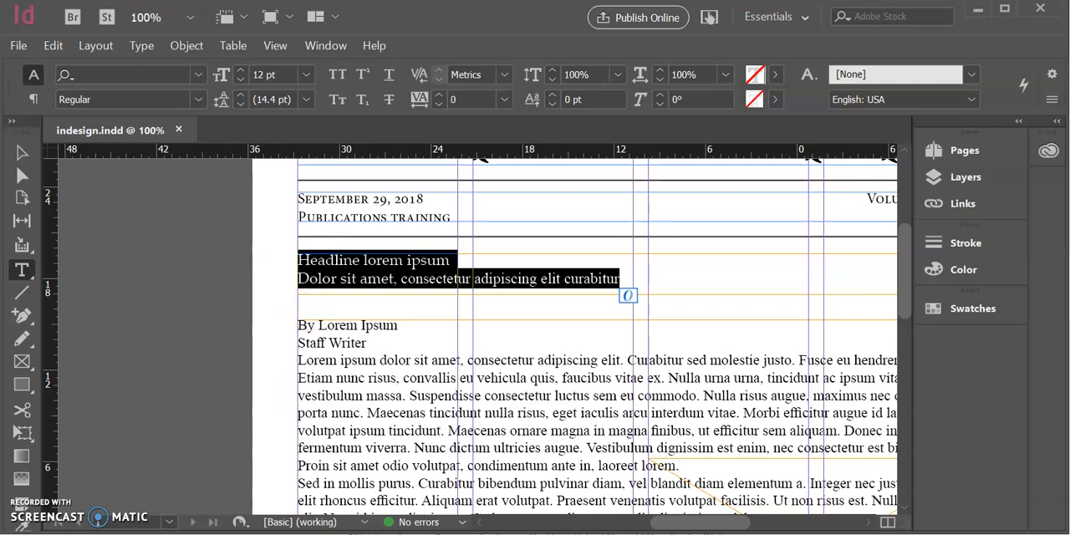
click(178, 367)
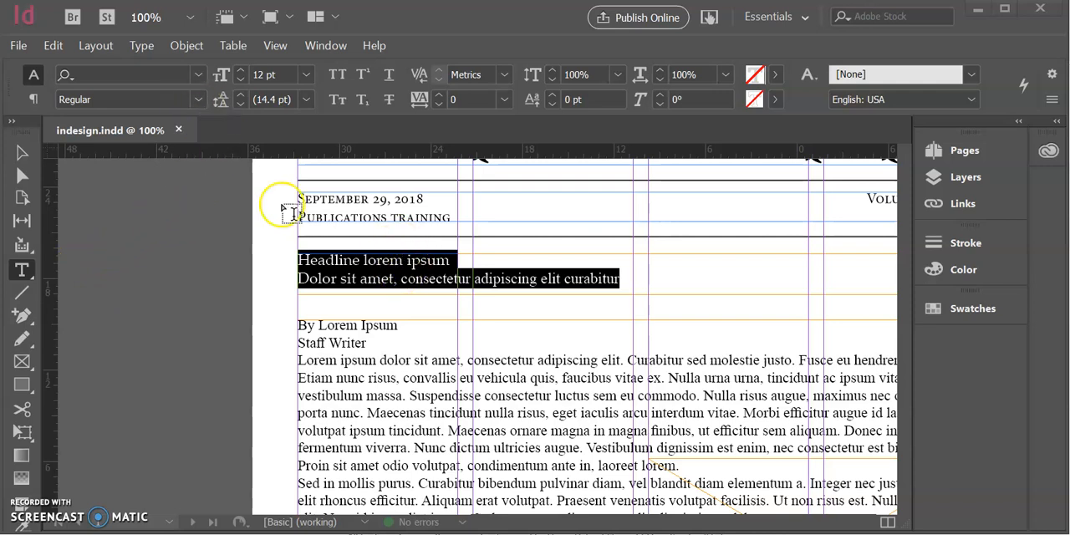
click(199, 74)
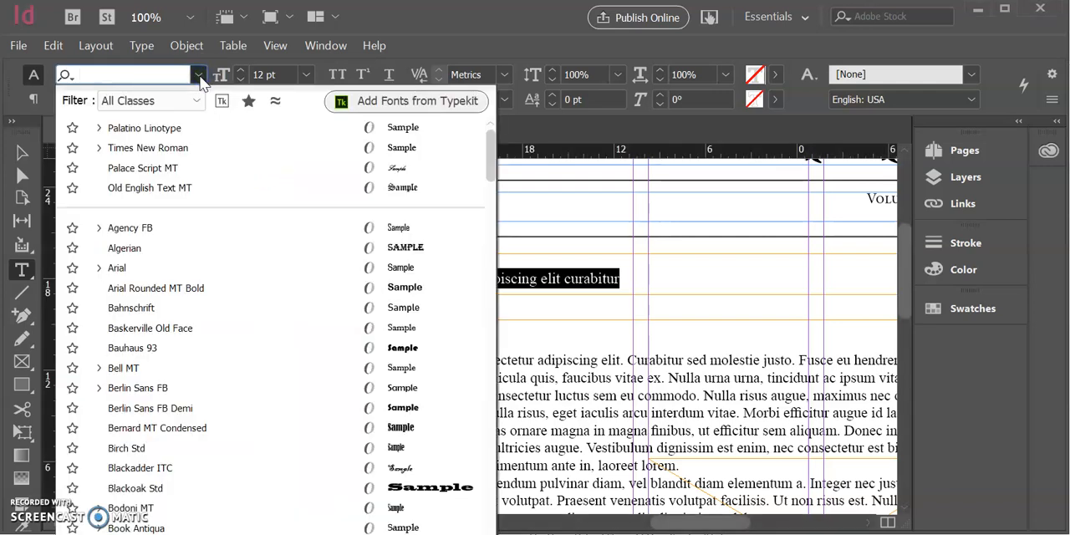
click(199, 76)
click(200, 76)
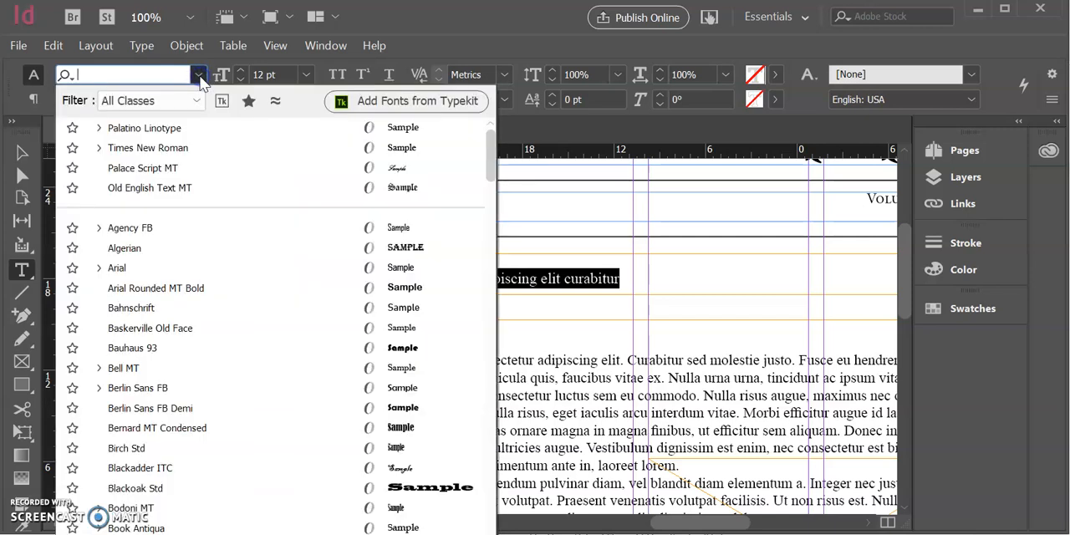
scroll(211, 331, down, 5)
scroll(212, 330, down, 14)
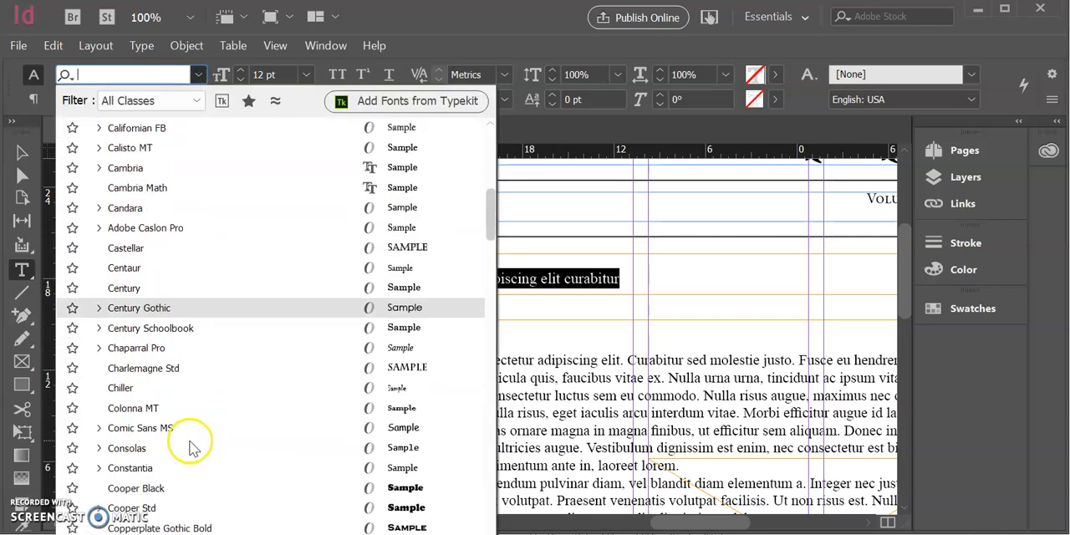
scroll(188, 462, down, 12)
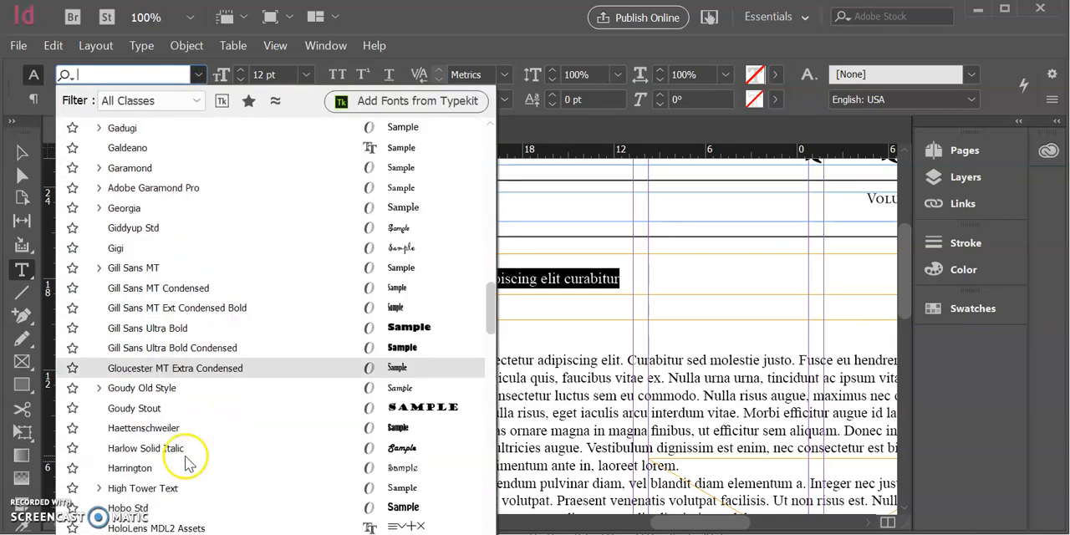
scroll(191, 458, down, 12)
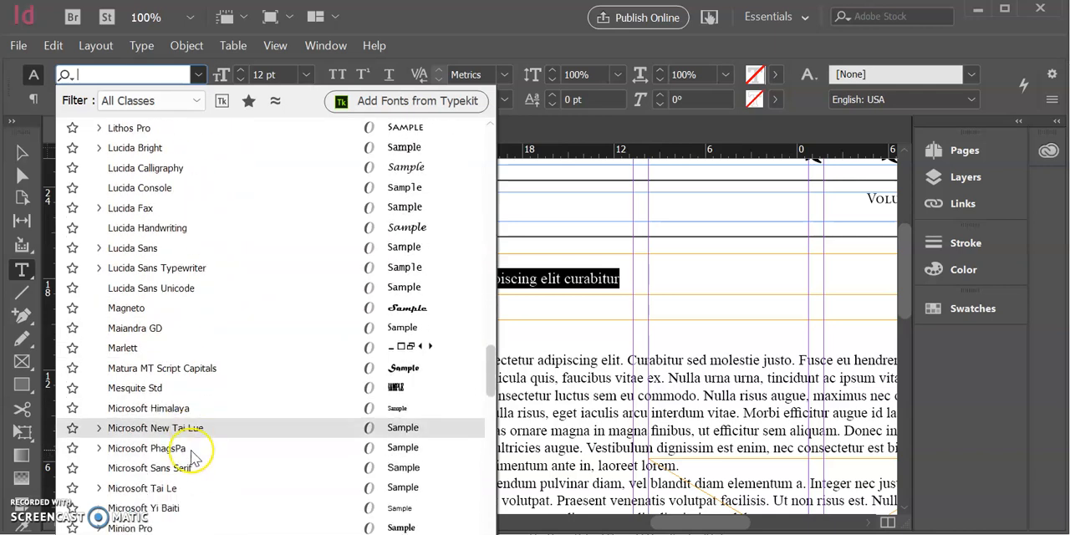
click(191, 448)
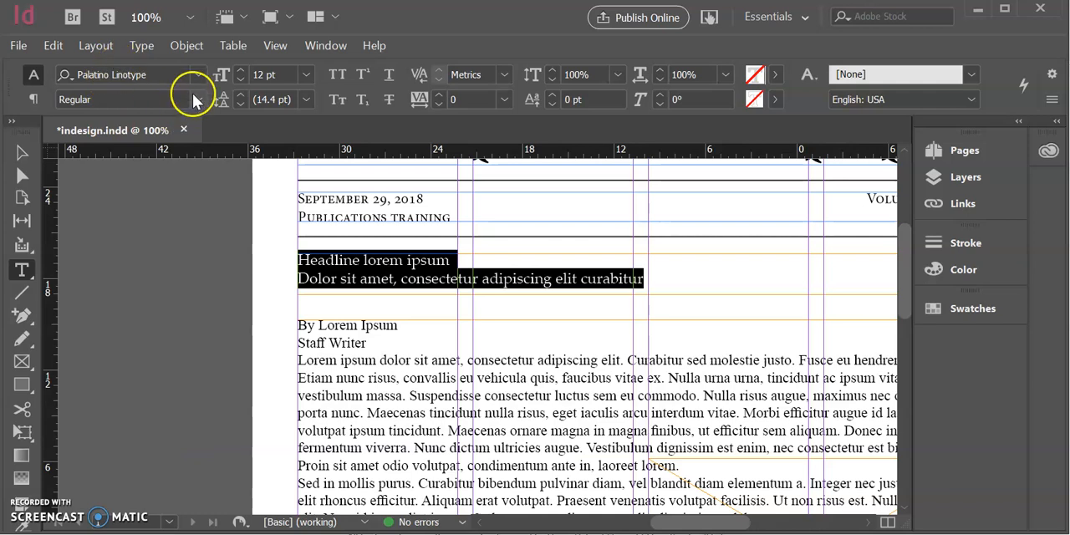
Make the selected headline and subheadline Bold and set their size to 48 pt
click(197, 100)
click(143, 158)
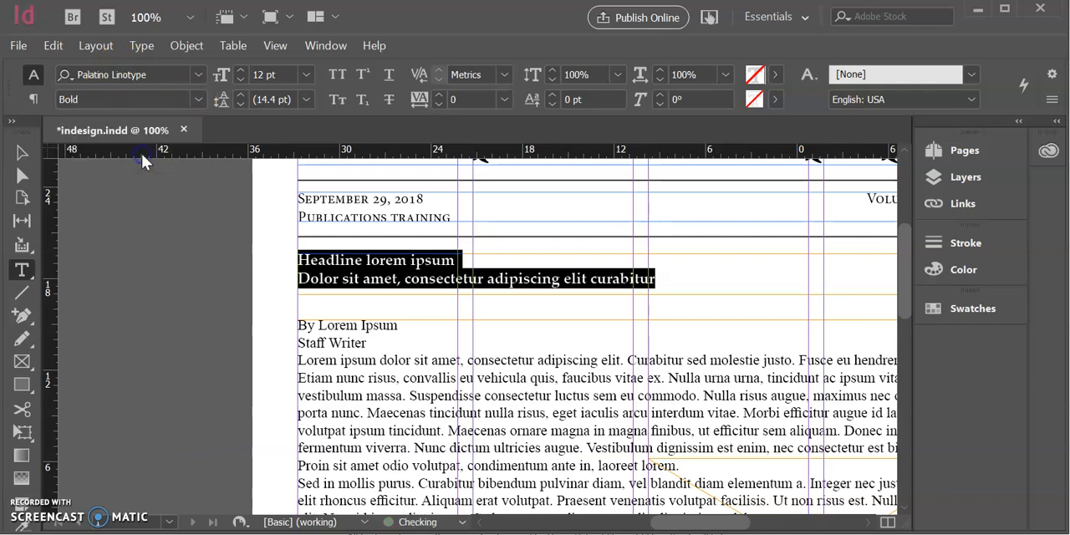
click(306, 74)
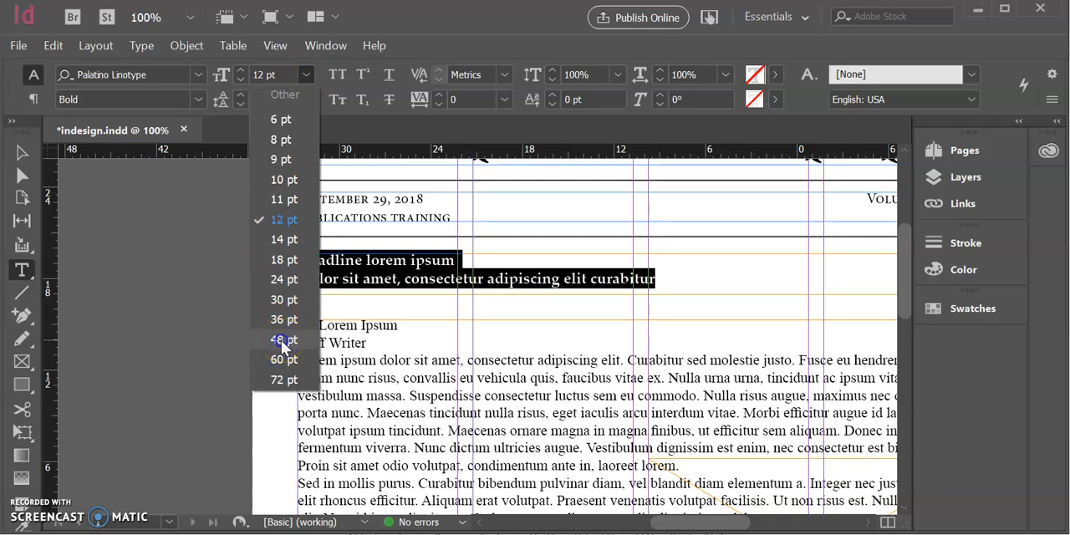
click(283, 340)
Move the lead story's body text frame onto the pasteboard beside the page and extend the headline frame downward to about 18p5 high
click(22, 152)
click(298, 252)
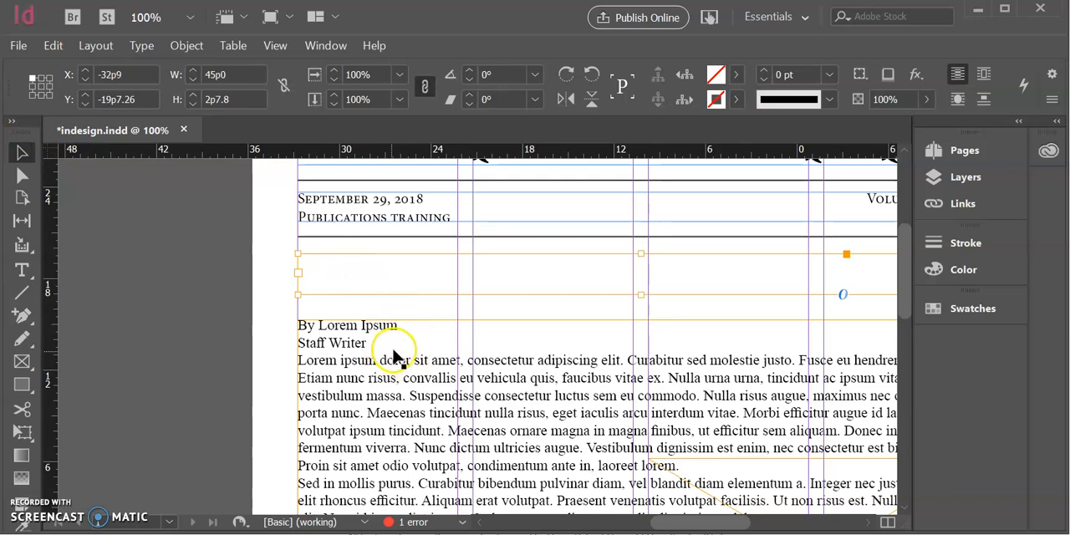
scroll(379, 353, down, 3)
scroll(379, 352, up, 1)
scroll(444, 332, right, 3)
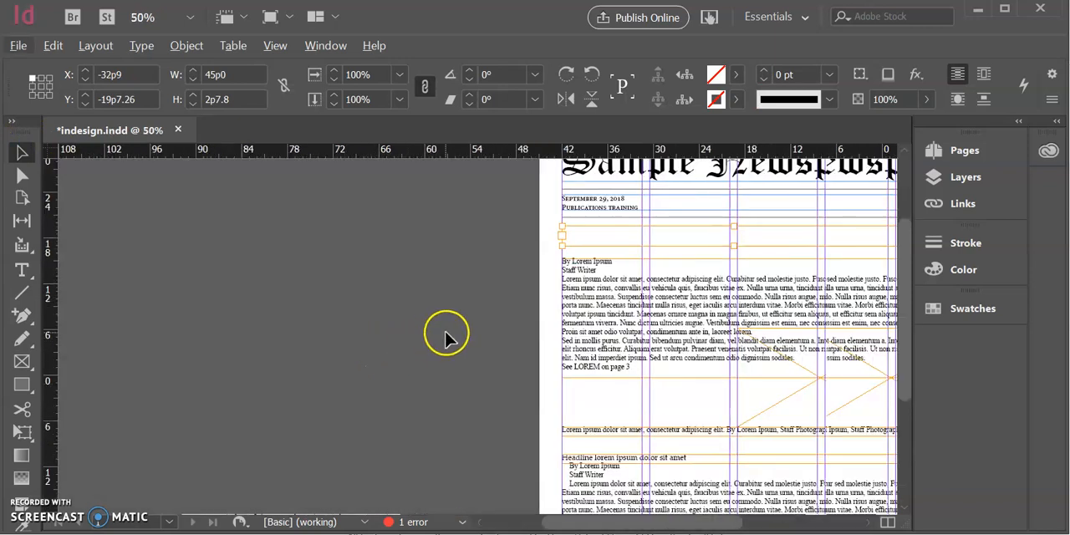
scroll(444, 331, down, 1)
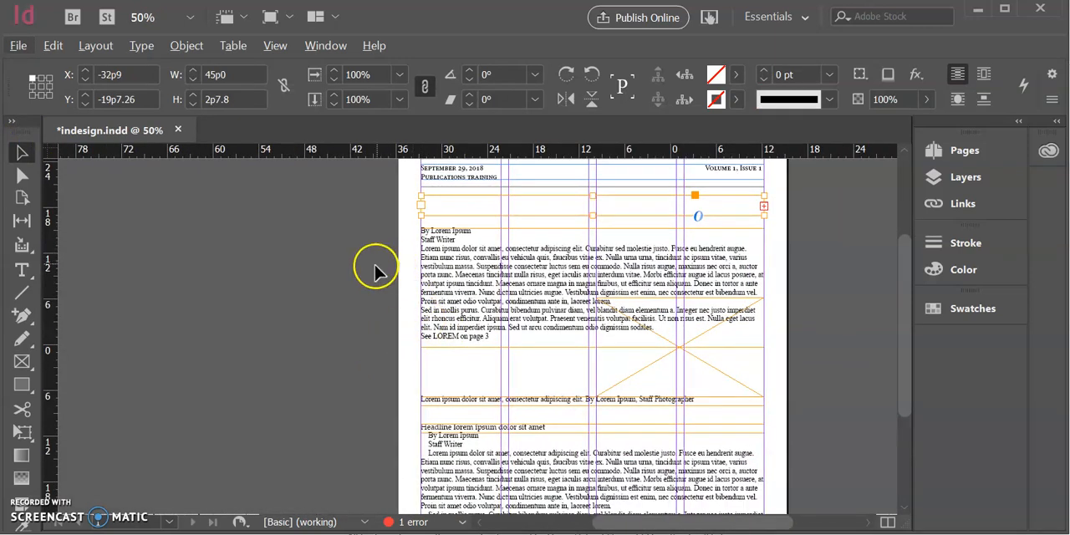
scroll(375, 269, right, 1)
scroll(375, 274, right, 1)
click(316, 278)
drag(299, 280, 667, 290)
click(434, 224)
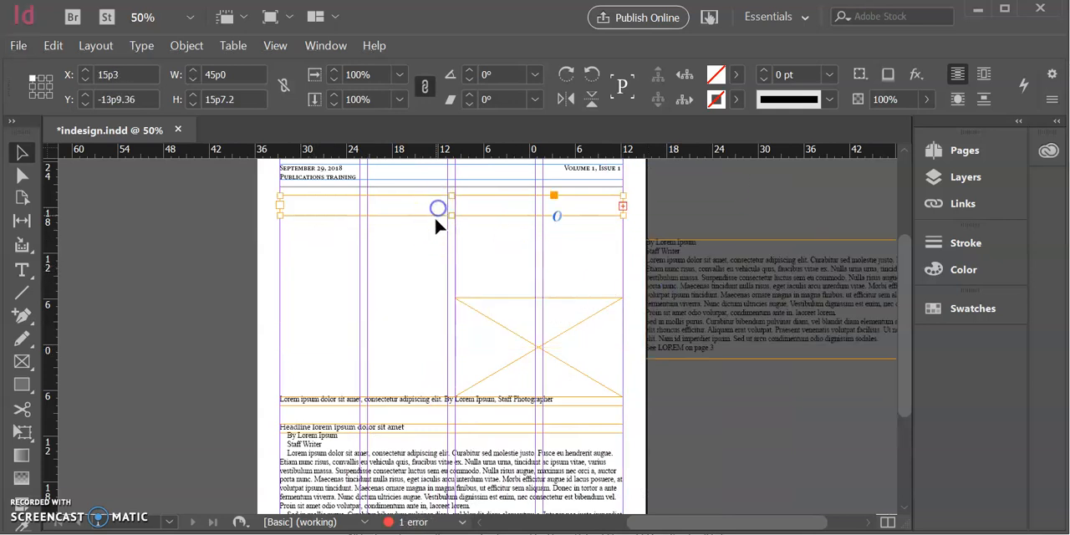
drag(448, 212, 435, 333)
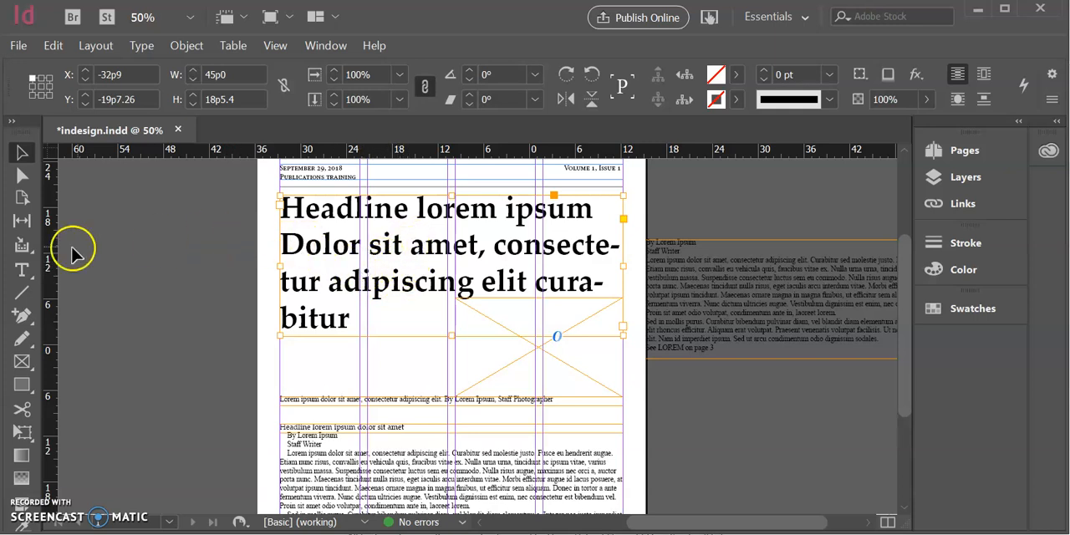
Reduce the subheadline "Dolor sit amet, consectetur adipiscing elit curabitur" to 23 pt so it fits on one line
click(21, 269)
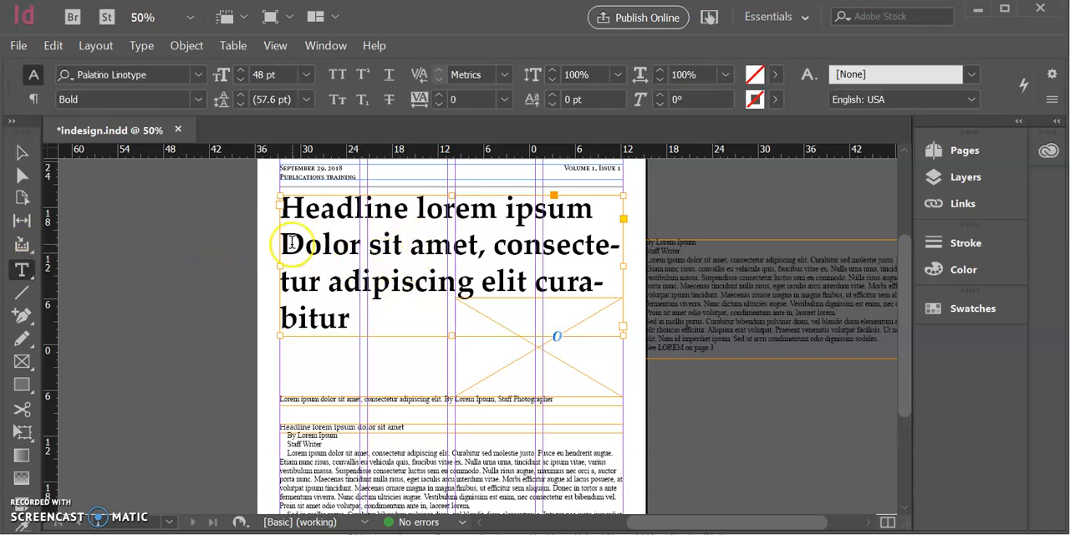
triple_click(481, 207)
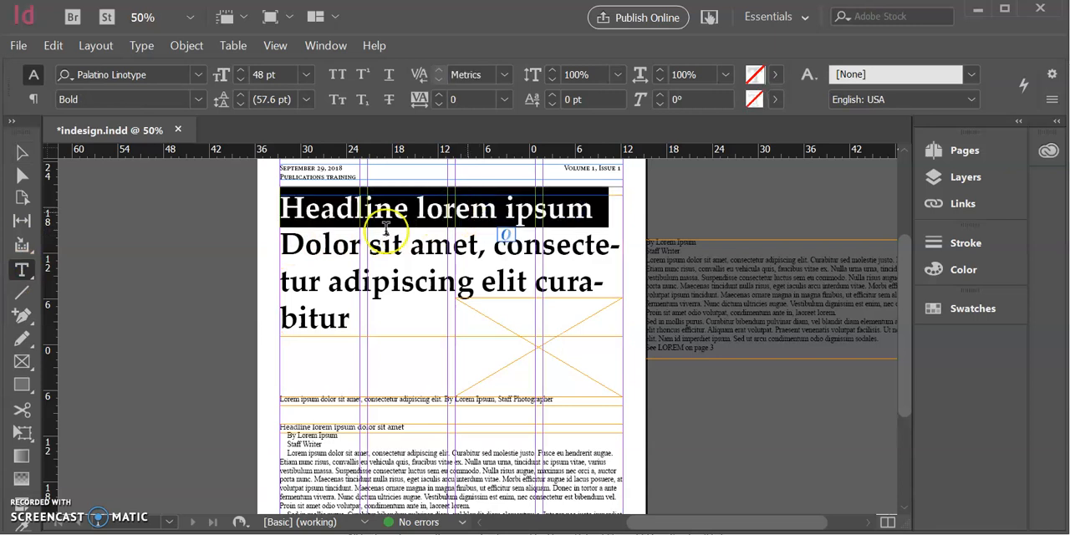
drag(282, 242, 362, 300)
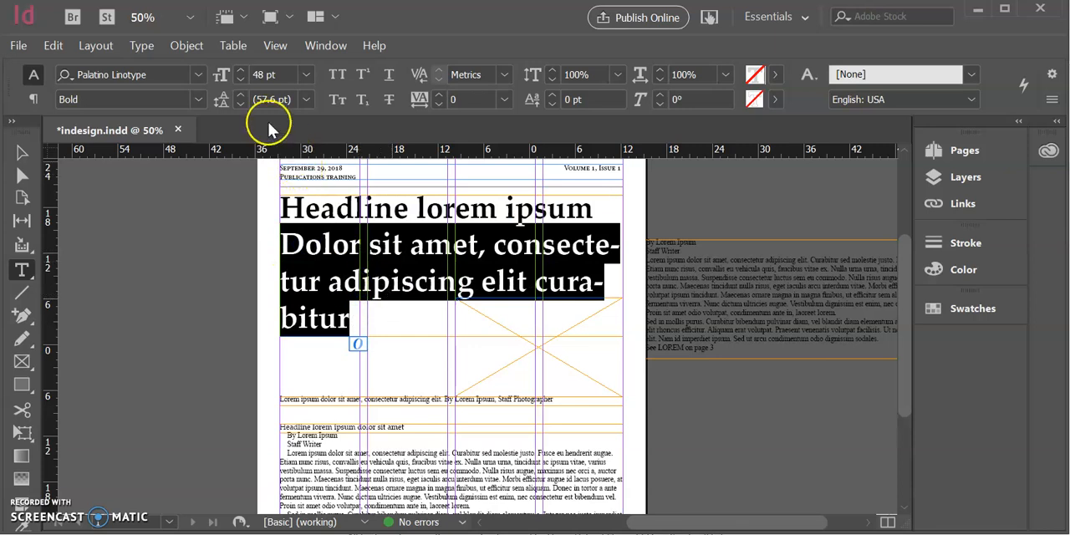
click(306, 75)
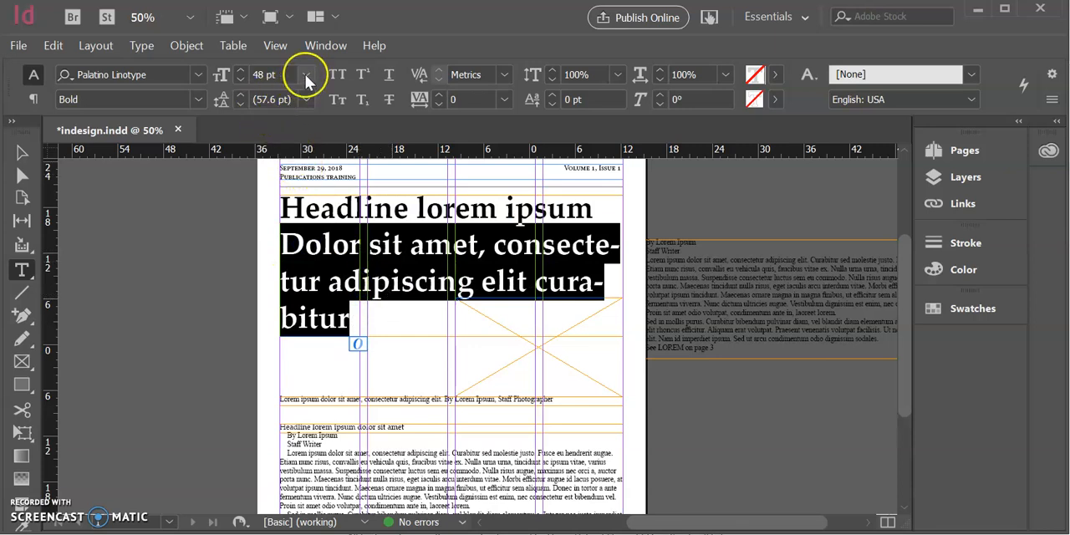
click(306, 75)
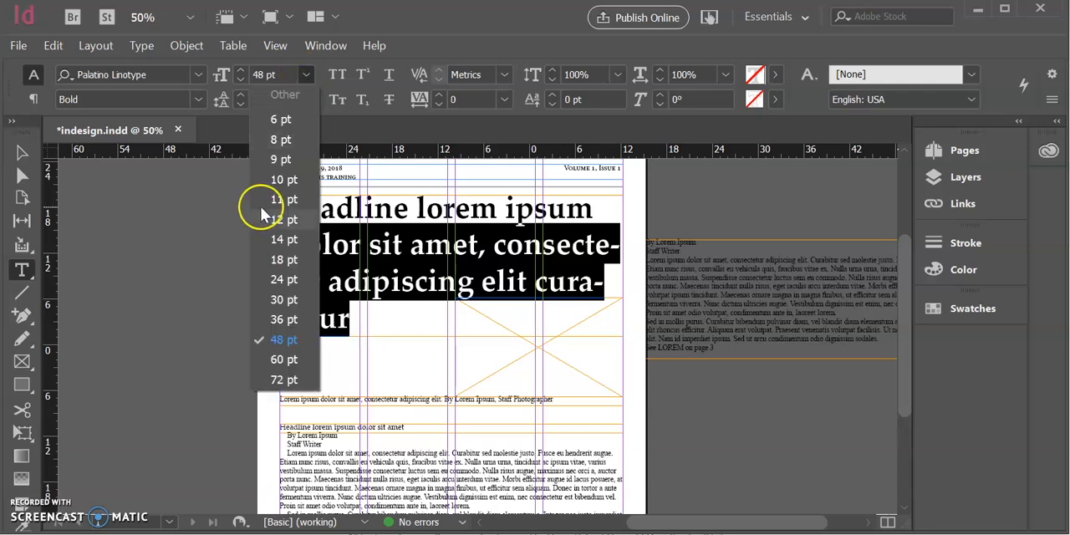
click(281, 279)
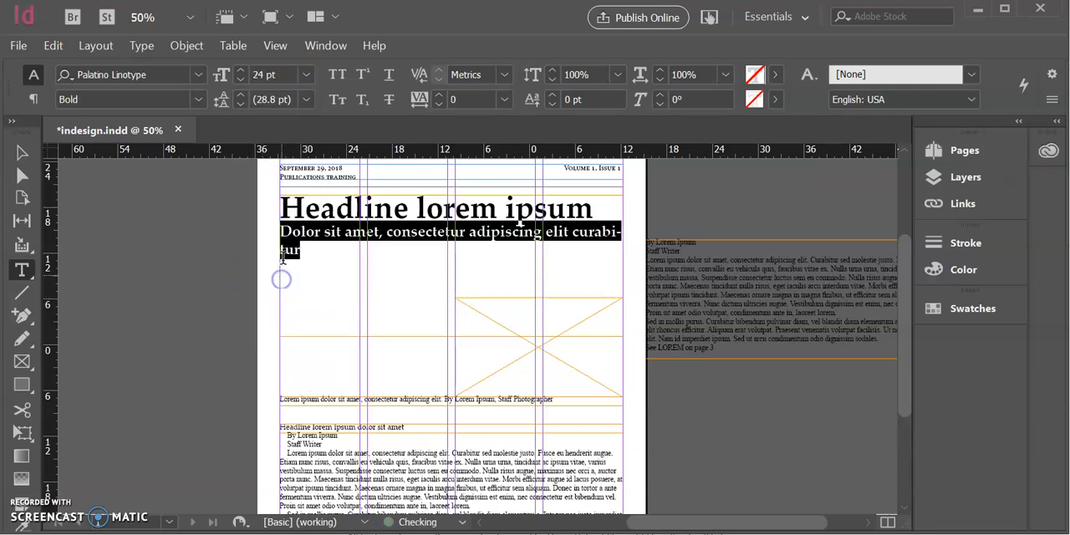
click(241, 81)
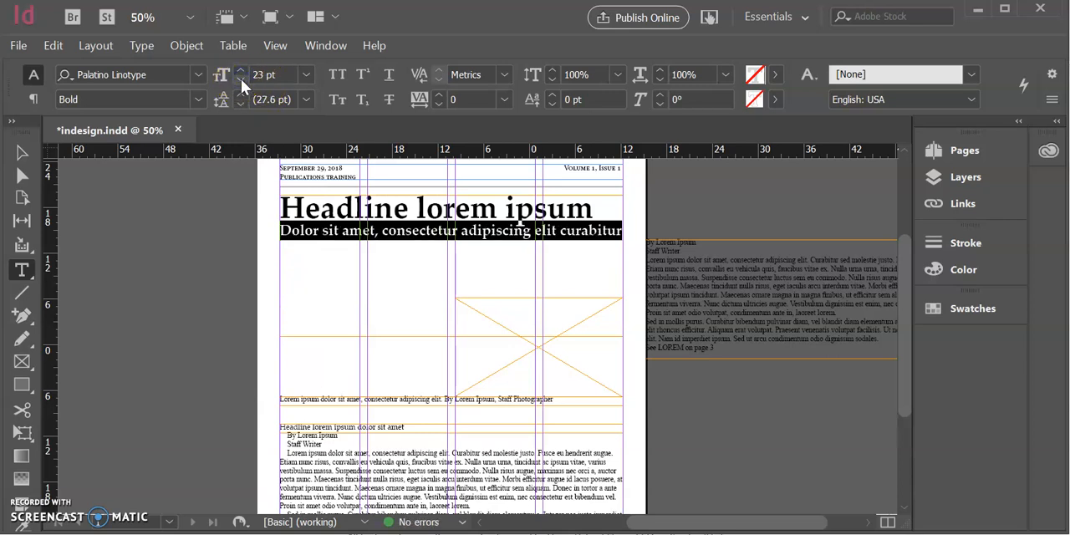
click(241, 72)
click(240, 81)
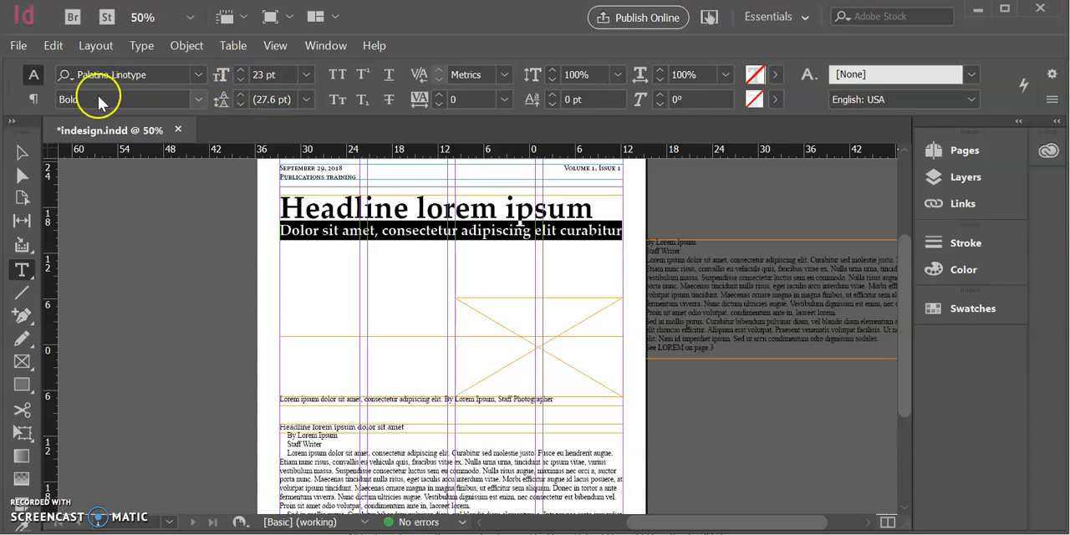
Shorten the headline text frame from its lower edge to about 6p1 high, just below the subheadline
click(22, 151)
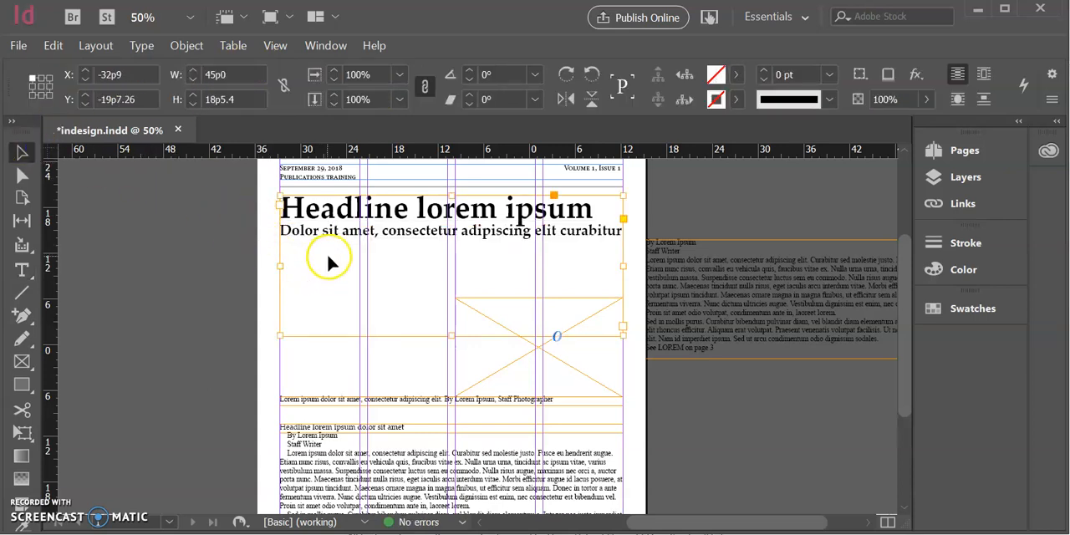
drag(451, 336, 492, 243)
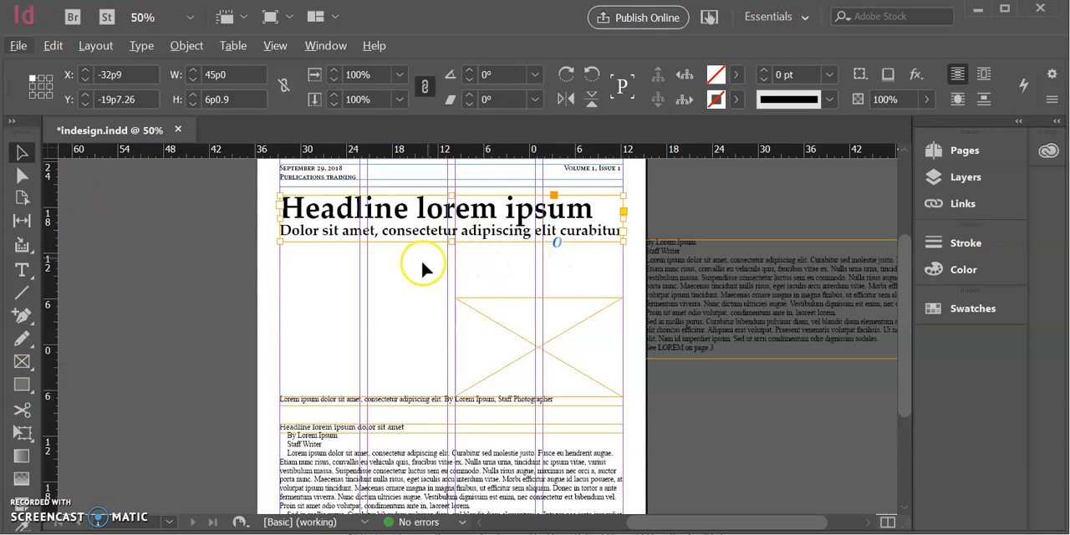
Place the ruler zero point on the black rule between the dateline and the headline
scroll(426, 262, up, 5)
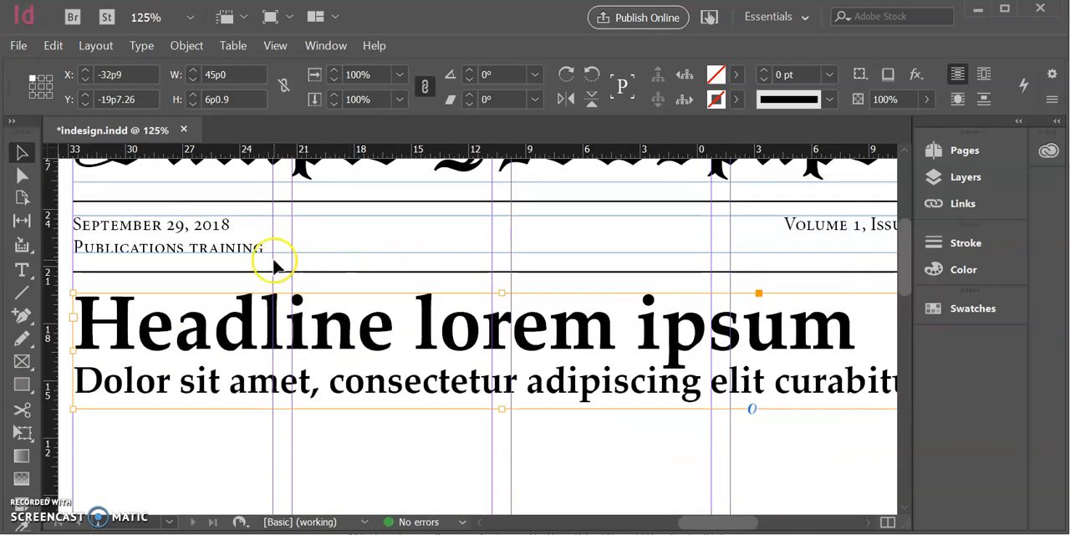
scroll(194, 274, left, 3)
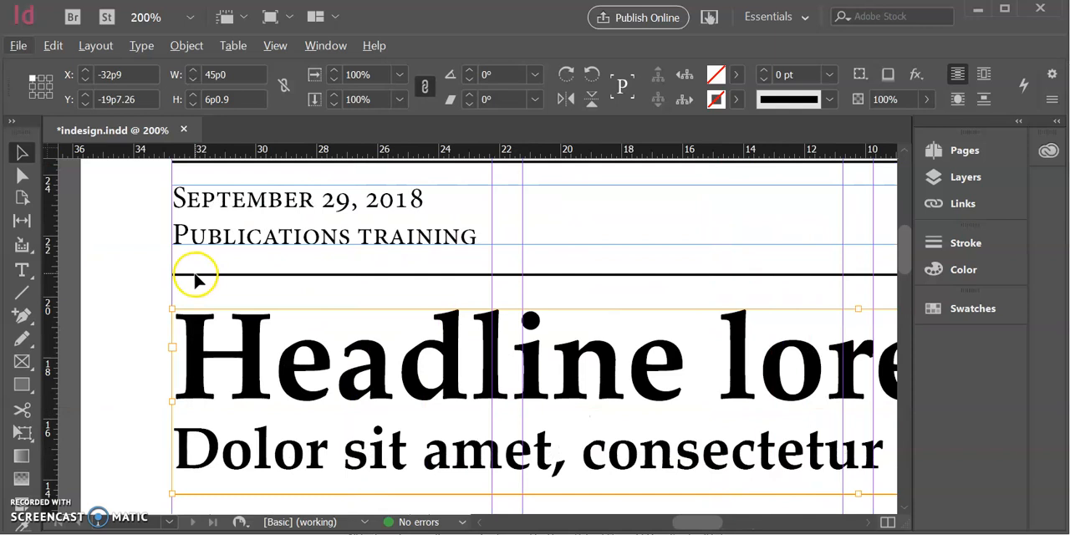
scroll(287, 293, up, 1)
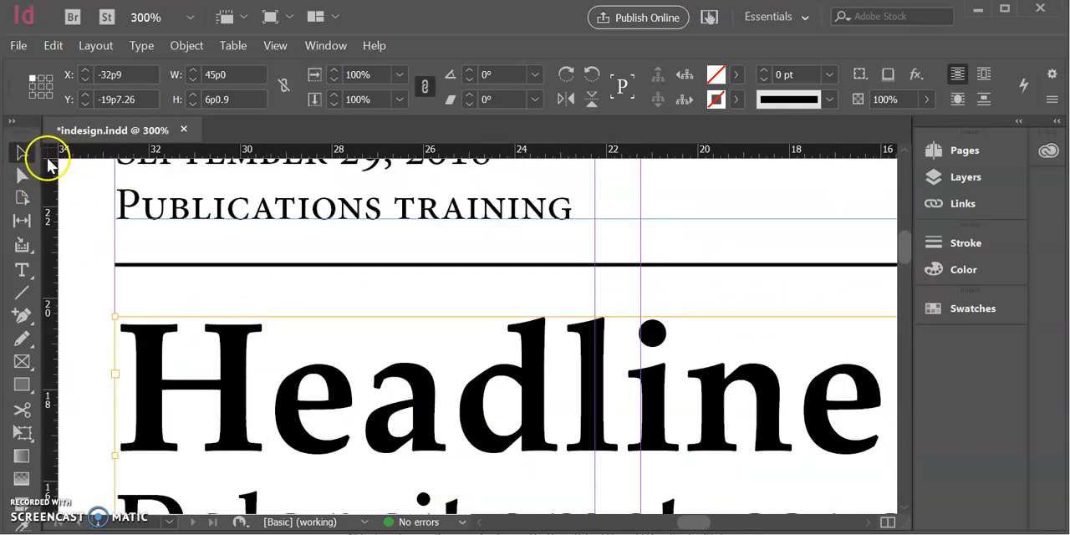
drag(41, 143, 143, 266)
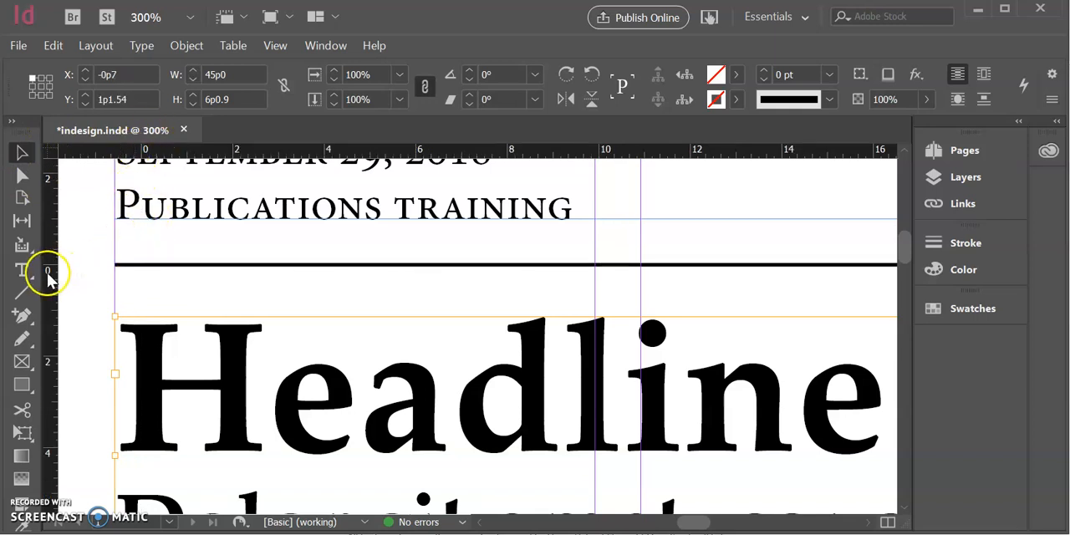
drag(50, 151, 509, 409)
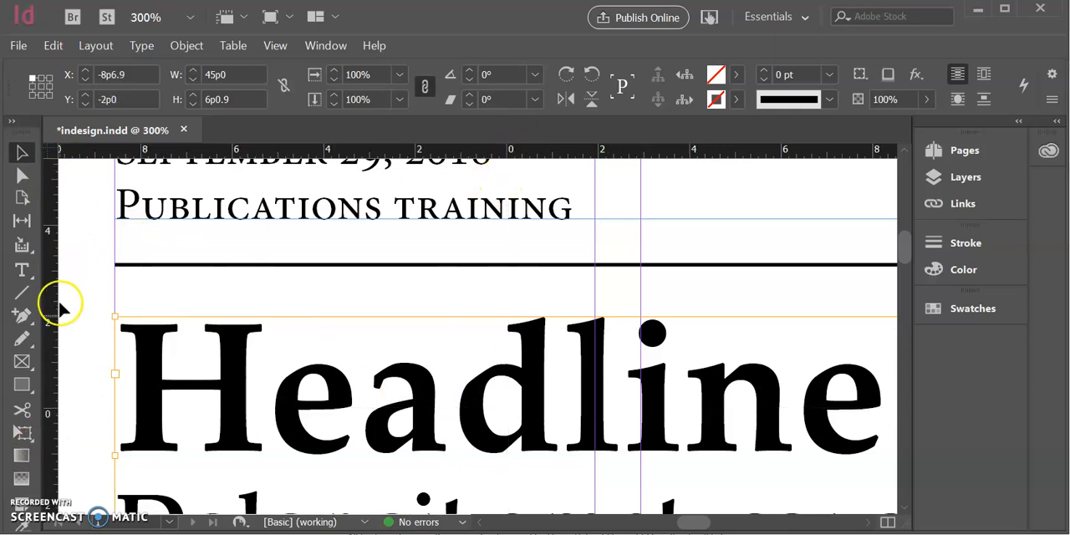
drag(51, 151, 143, 269)
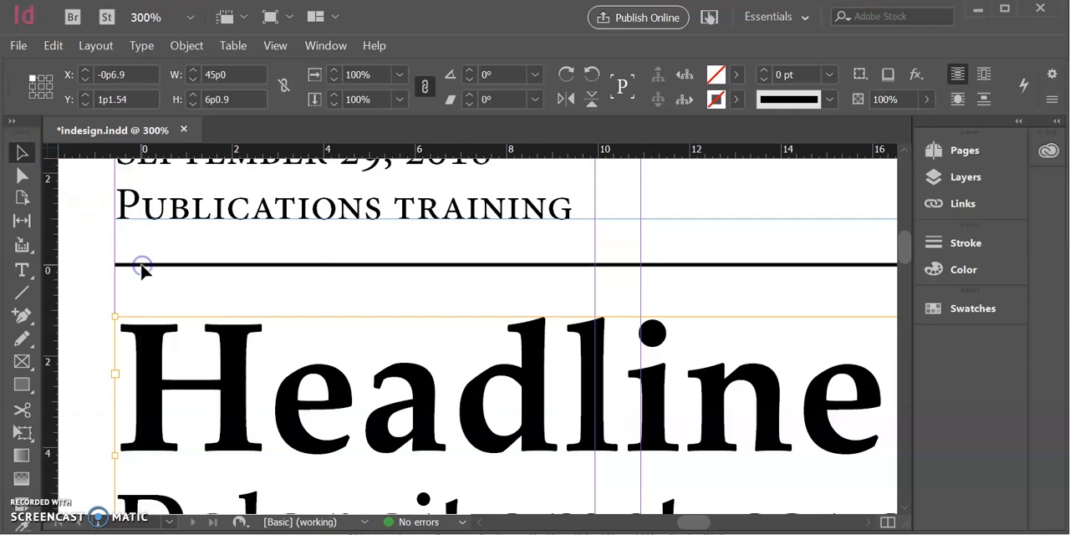
scroll(211, 350, up, 1)
scroll(207, 351, up, 2)
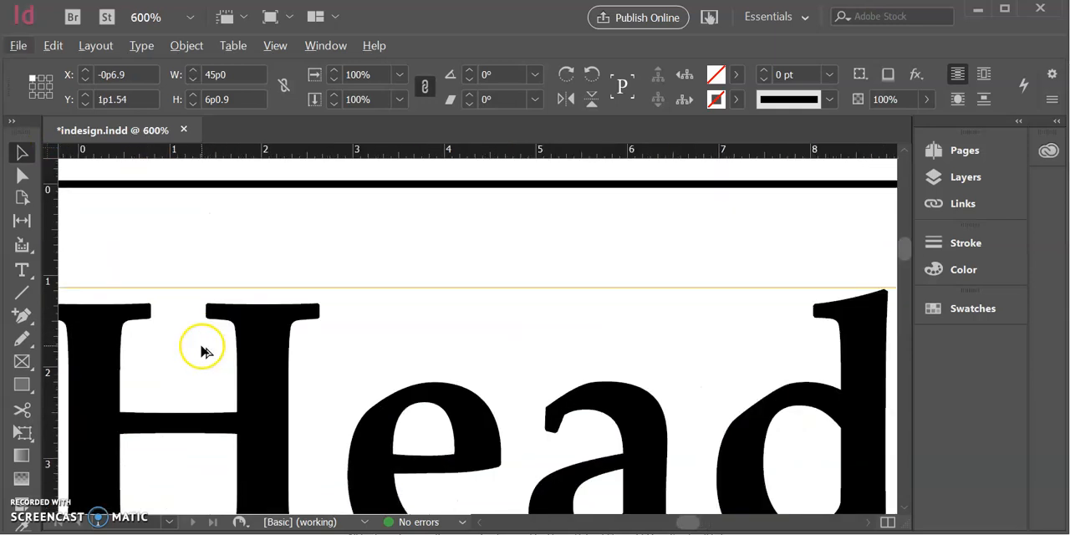
Move the headline text frame to about one pica below the black rule, with its left edge on the left margin guide
drag(198, 332, 201, 314)
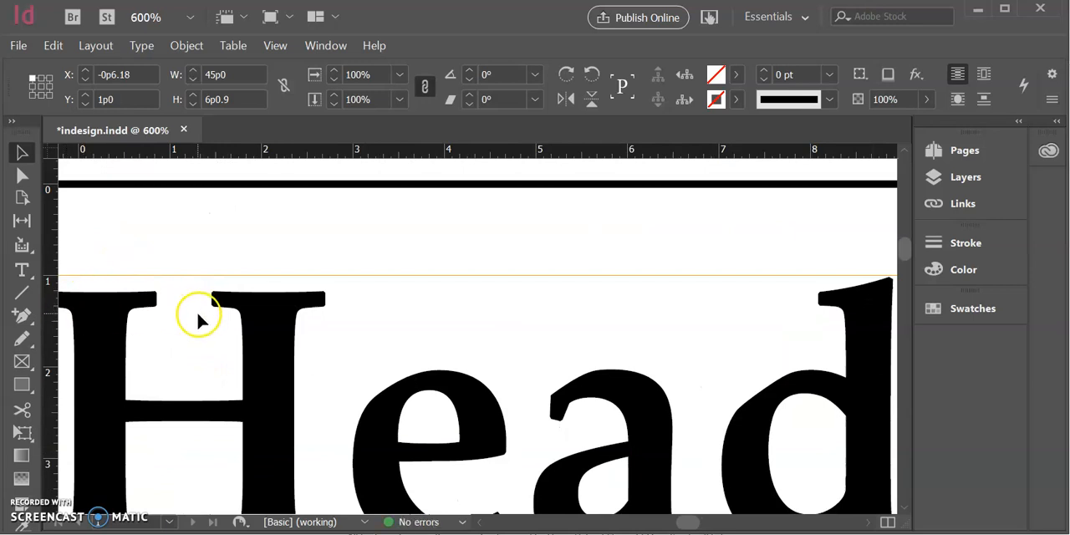
scroll(198, 321, left, 4)
drag(434, 387, 429, 386)
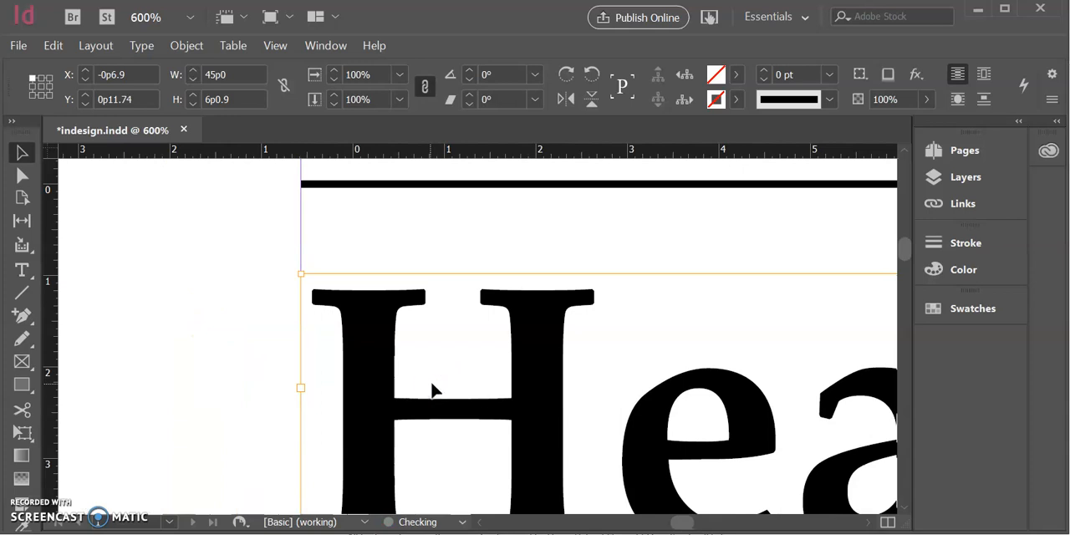
Shorten the headline text frame from its lower edge to about 5p8.4 high, ending at the subheadline's descenders
scroll(432, 386, down, 3)
scroll(437, 380, down, 5)
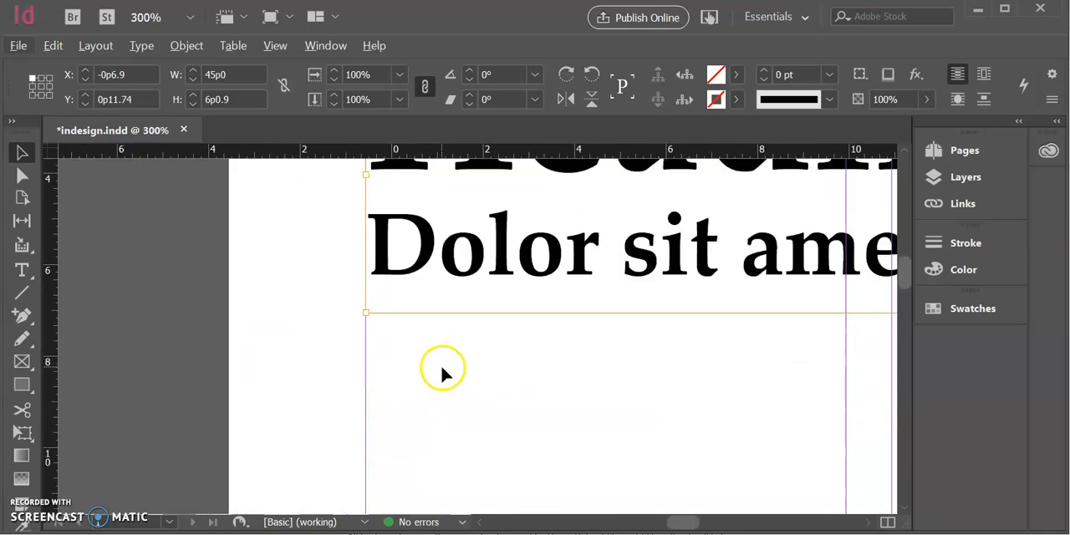
scroll(442, 370, right, 4)
scroll(442, 374, right, 8)
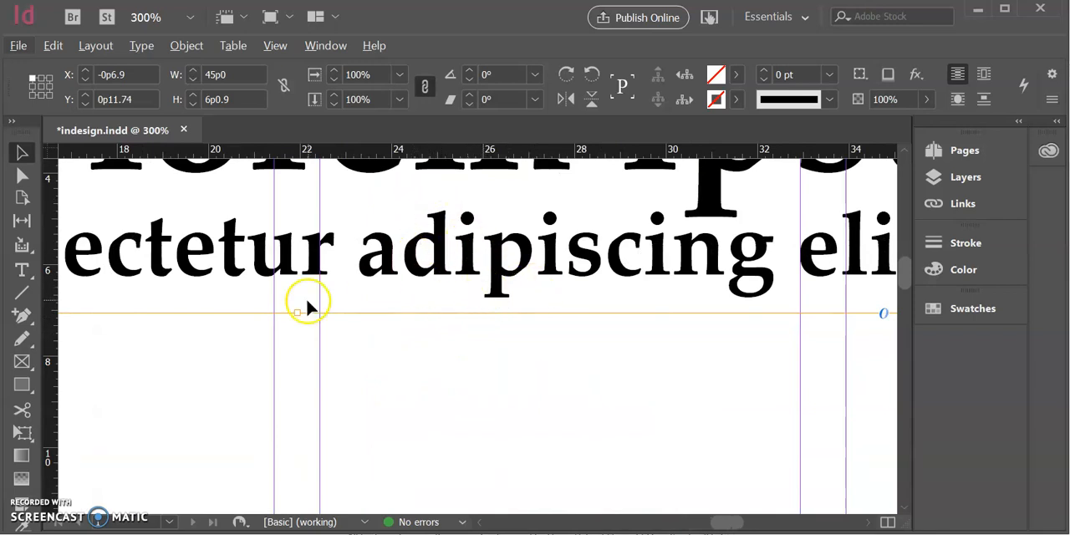
drag(298, 313, 298, 295)
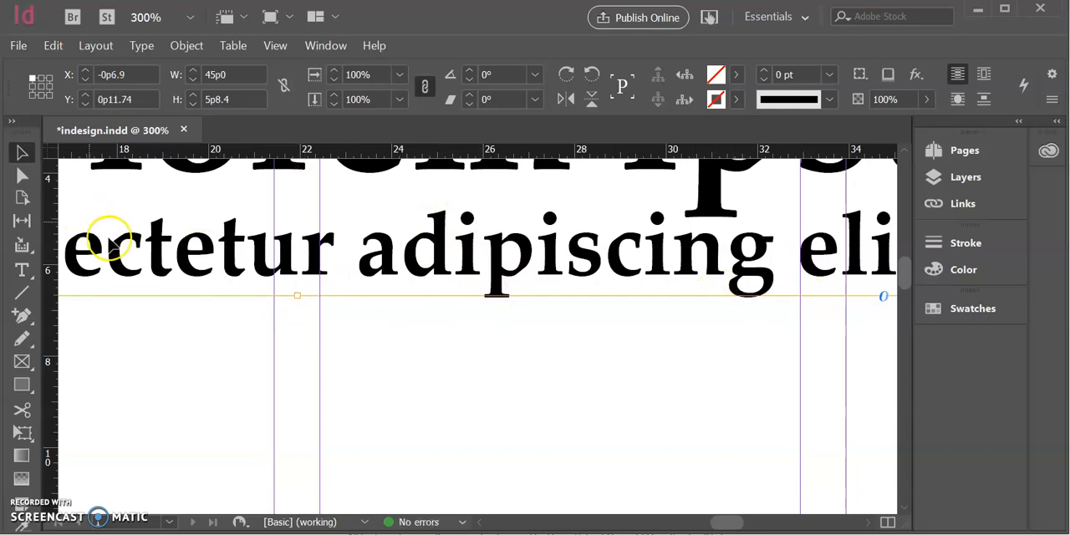
Place the ruler zero point on the lower edge of the headline text frame
scroll(189, 284, up, 1)
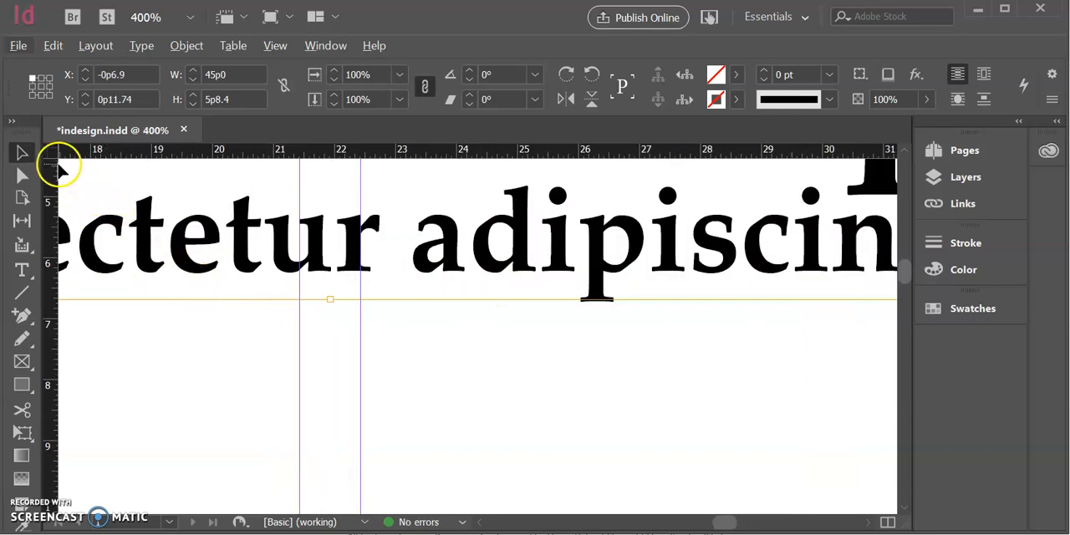
drag(47, 156, 278, 299)
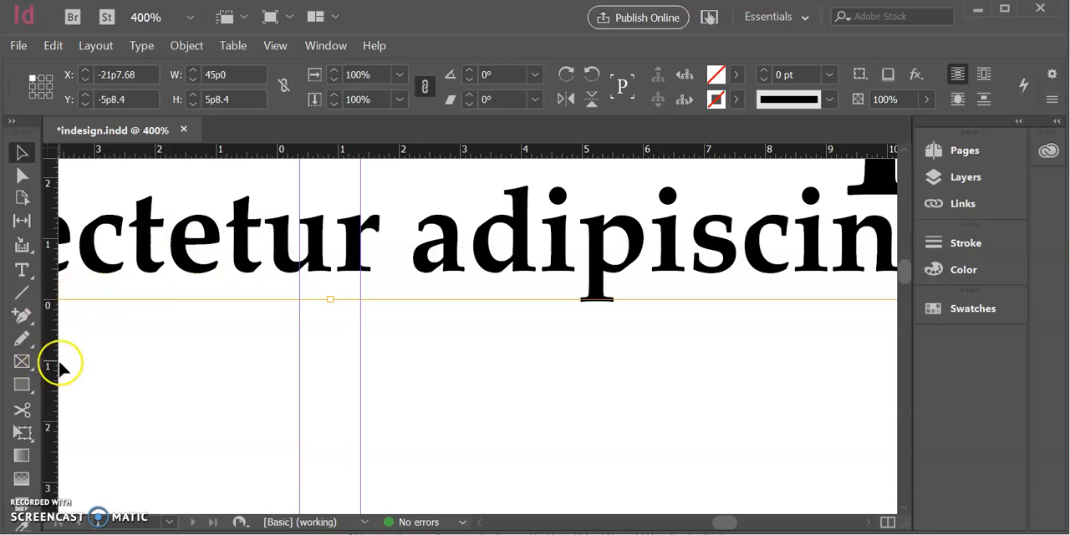
Move the body text frame from the pasteboard back to the left margin, about 1p0.3 below the headline frame
scroll(64, 358, down, 5)
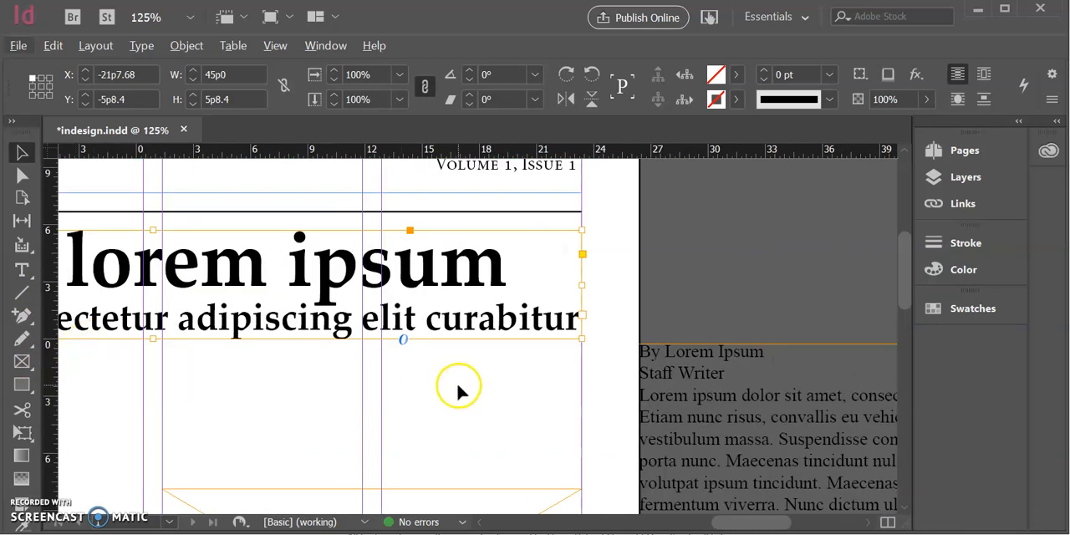
scroll(668, 399, left, 2)
drag(787, 401, 94, 360)
scroll(120, 380, left, 2)
scroll(120, 383, left, 2)
drag(501, 394, 305, 447)
scroll(305, 439, up, 3)
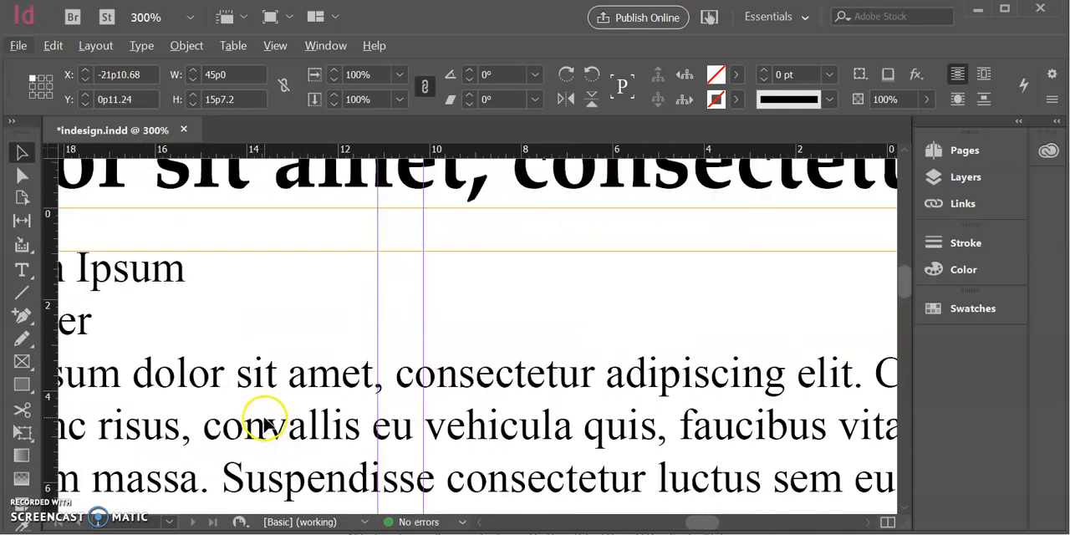
scroll(264, 425, right, 2)
scroll(264, 425, left, 6)
mouse_move(262, 376)
mouse_down()
mouse_move(289, 386)
mouse_move(279, 384)
mouse_up()
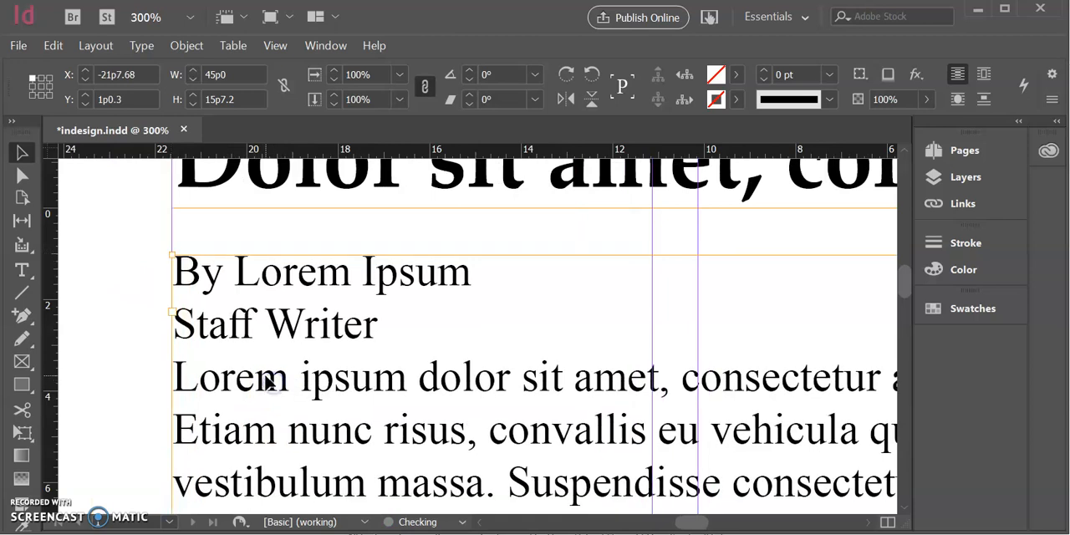
Examine the gap between the subheadline and the body text frame and its alignment with the column guides
scroll(302, 372, down, 5)
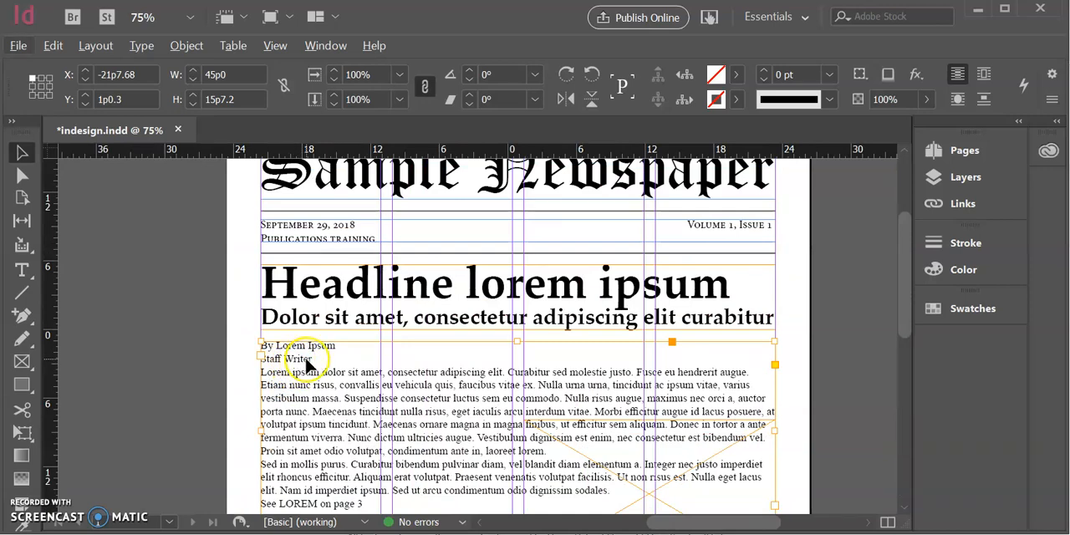
scroll(306, 368, up, 4)
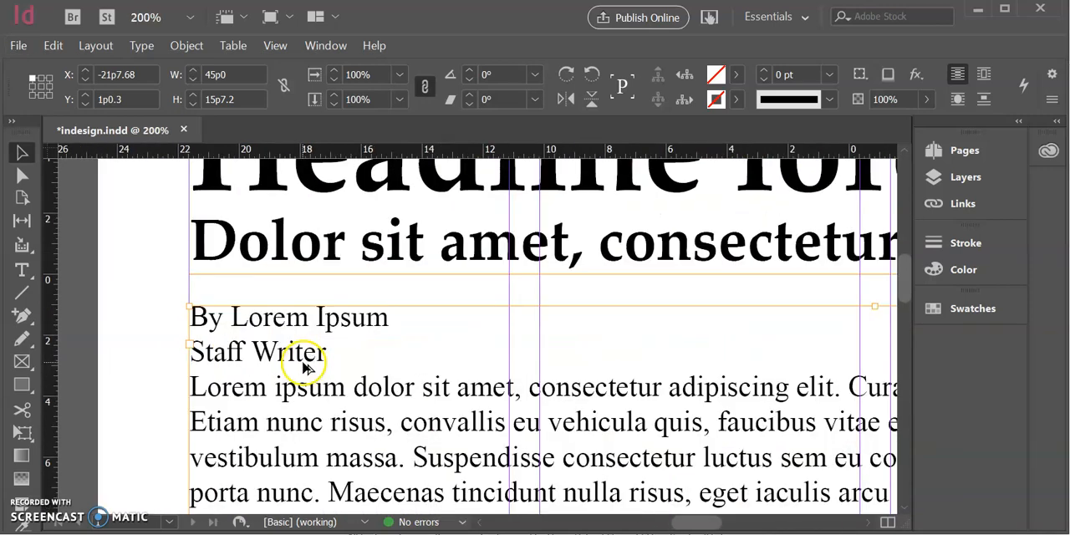
scroll(301, 372, down, 4)
scroll(294, 376, up, 4)
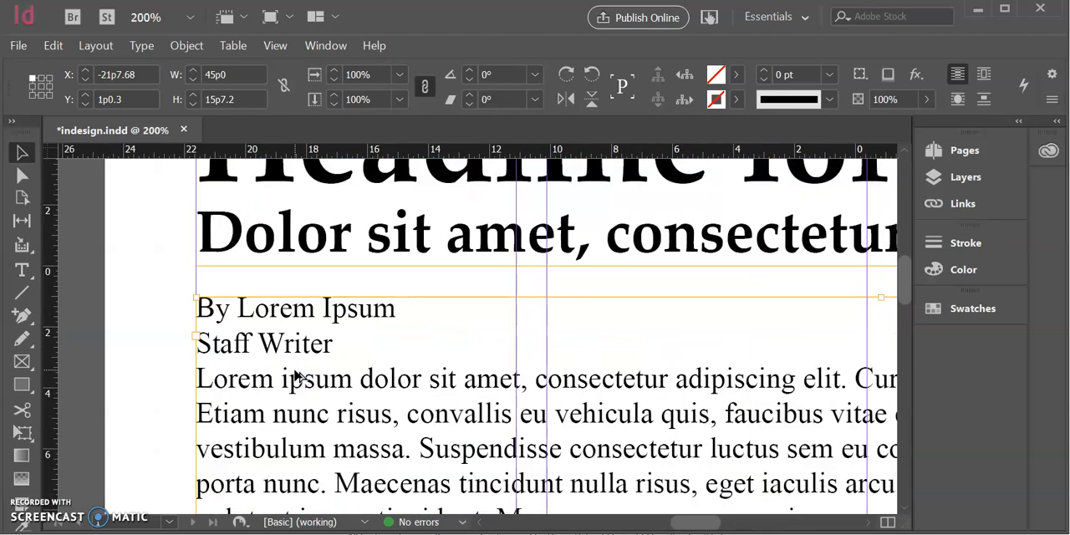
scroll(294, 378, right, 5)
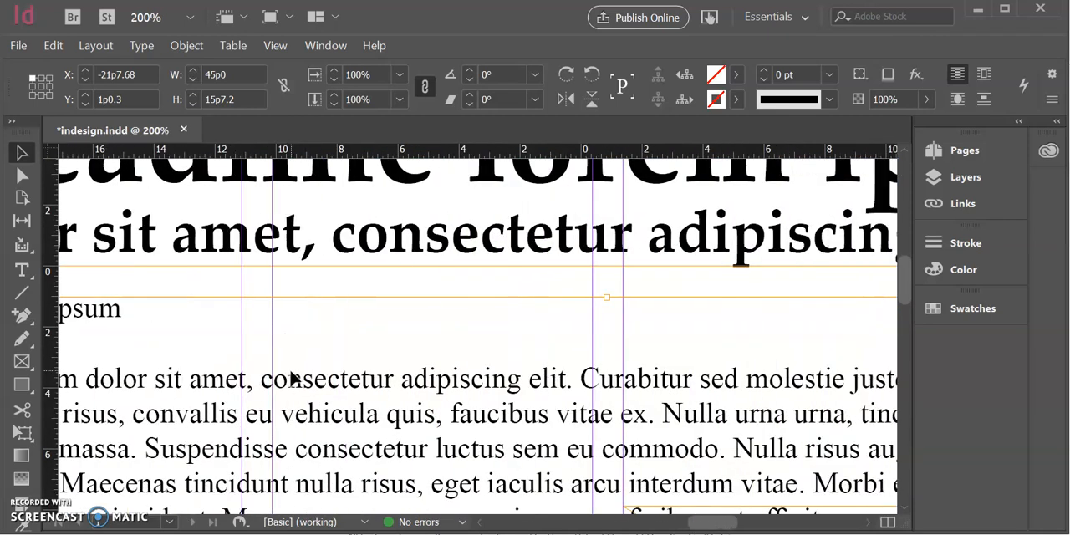
scroll(288, 382, left, 5)
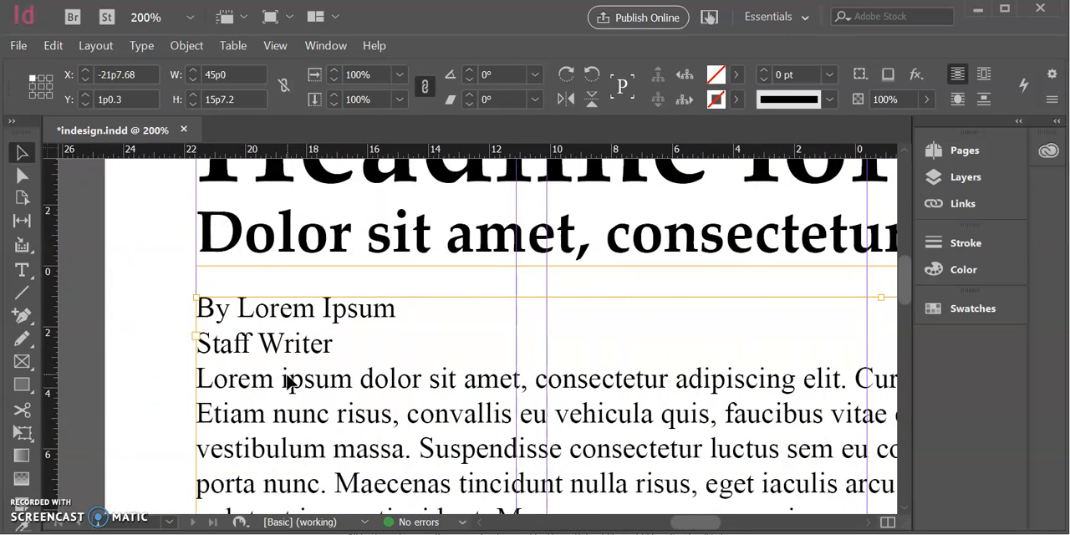
scroll(286, 382, right, 4)
scroll(284, 385, left, 3)
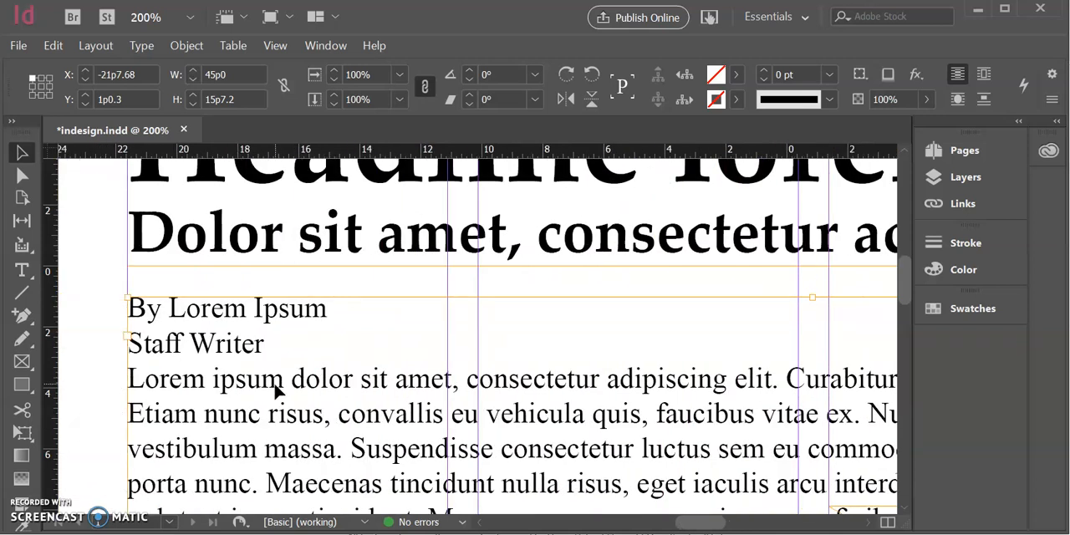
scroll(278, 388, down, 3)
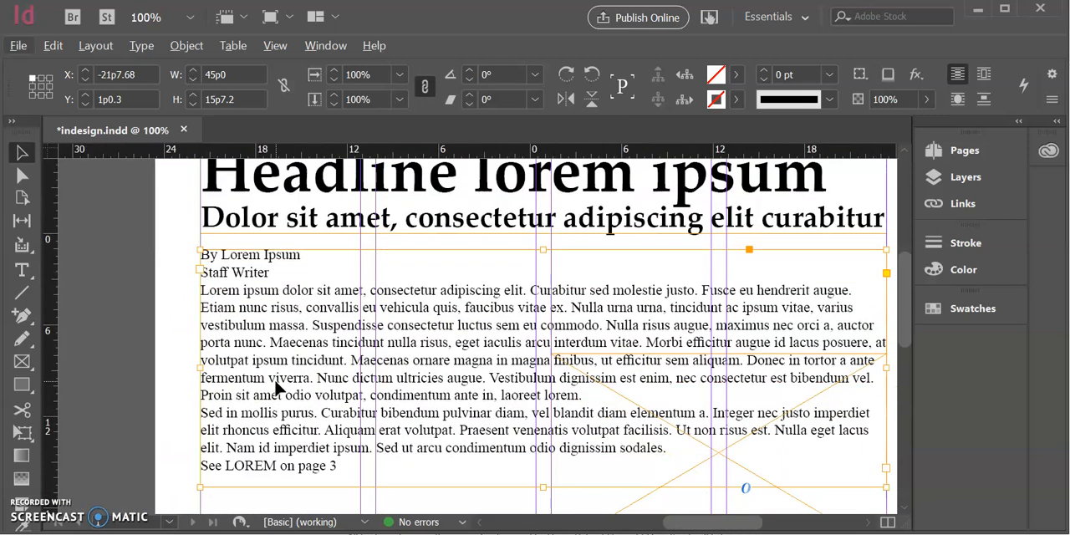
Narrow the body text frame to the first column, 10p6 wide
scroll(278, 389, right, 1)
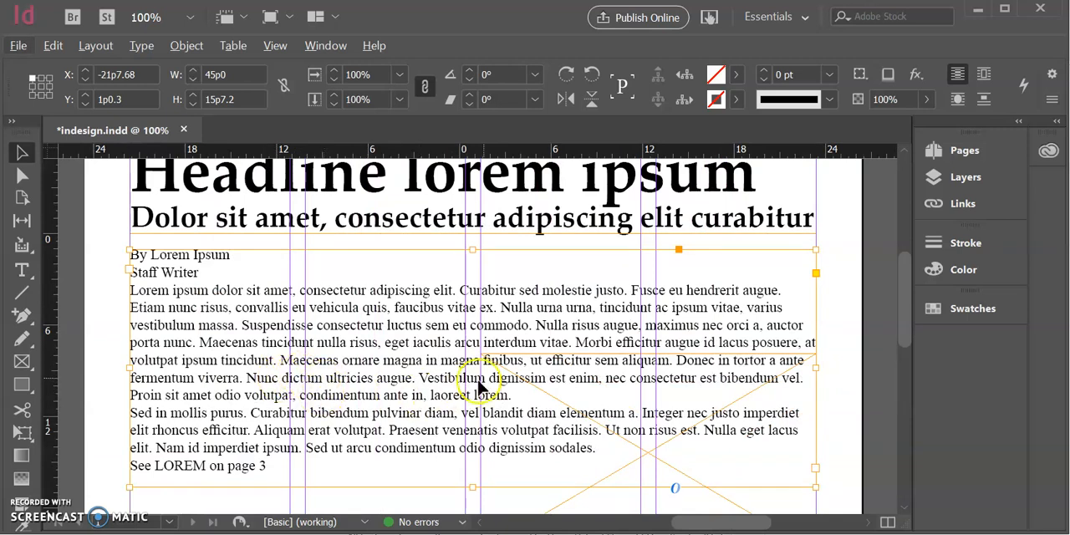
drag(816, 365, 300, 403)
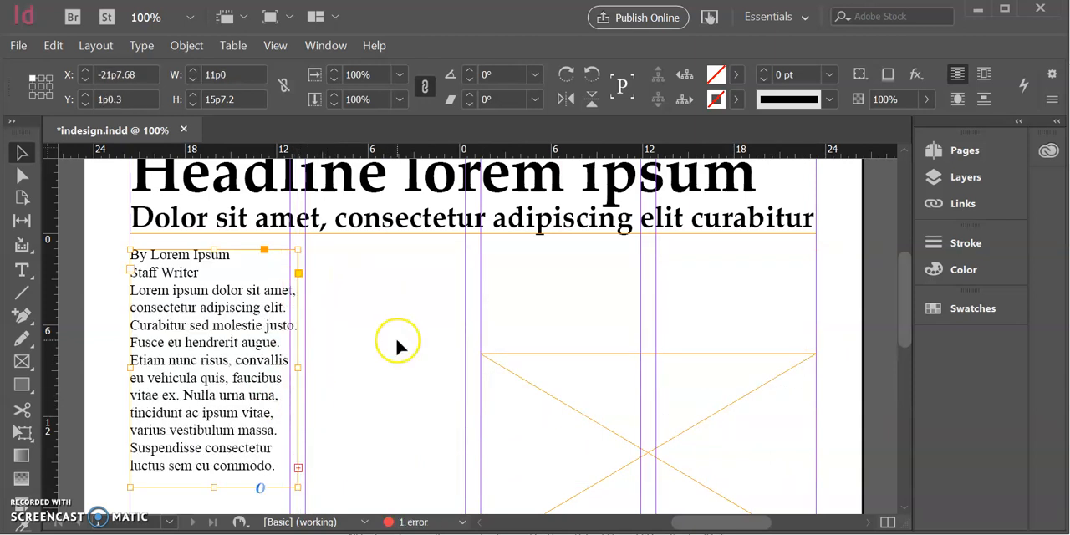
drag(298, 367, 290, 368)
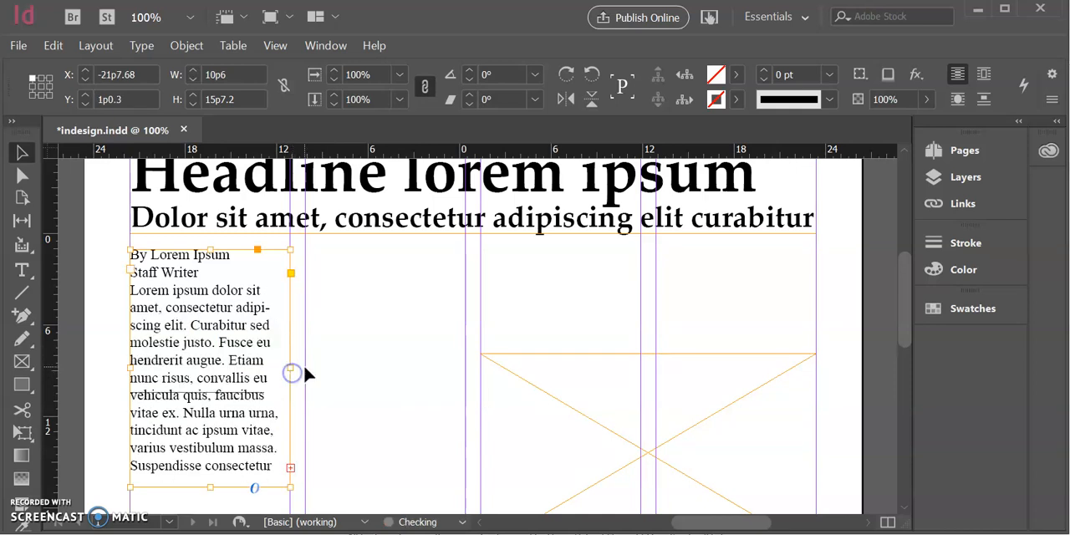
Flow the overset body text into a frame in the second column and shorten that frame to about 14p8.4 high
click(291, 468)
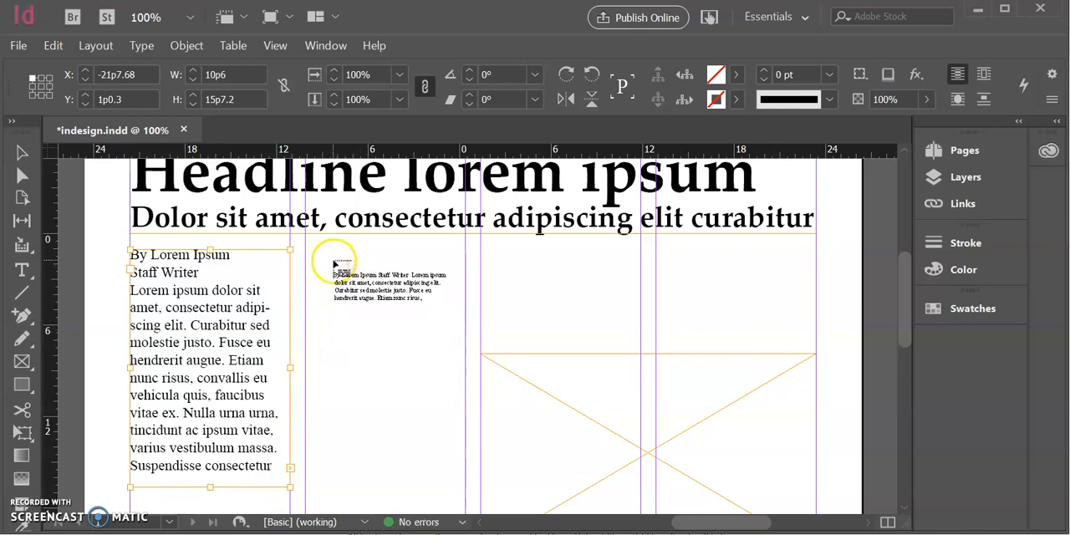
click(337, 267)
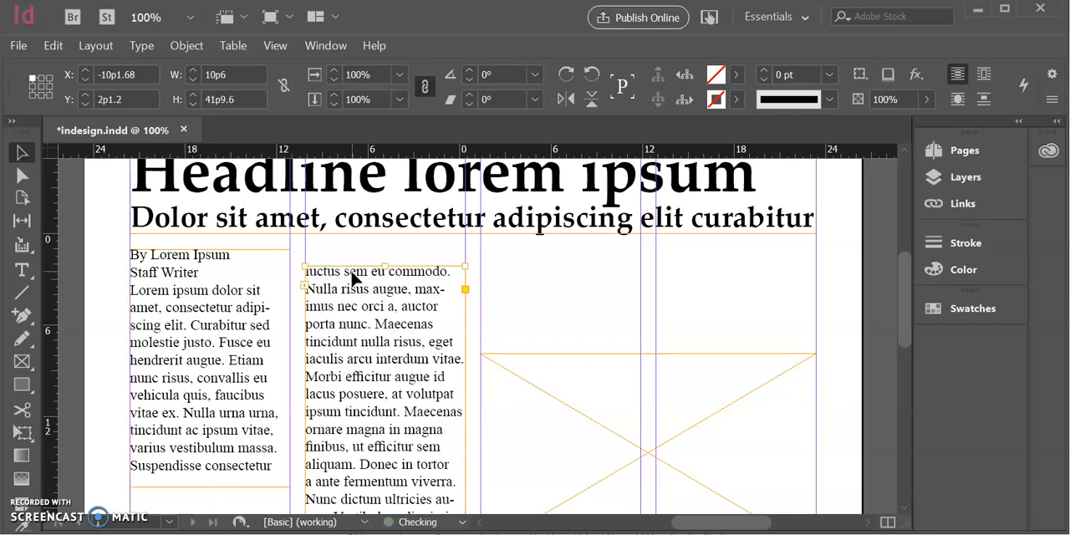
scroll(351, 284, down, 10)
click(396, 435)
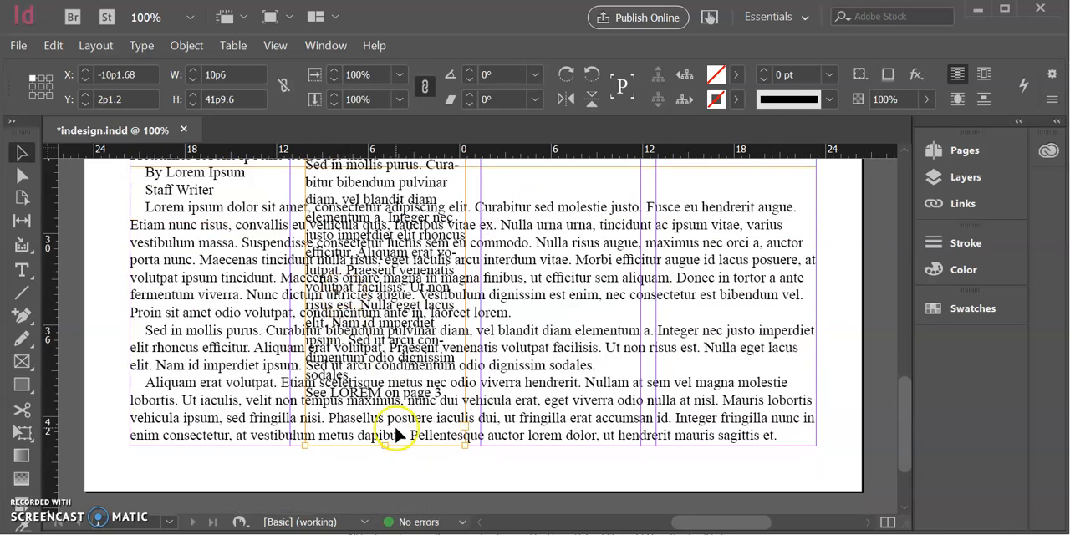
drag(387, 443, 374, 237)
drag(462, 221, 464, 220)
key(ctrl+z)
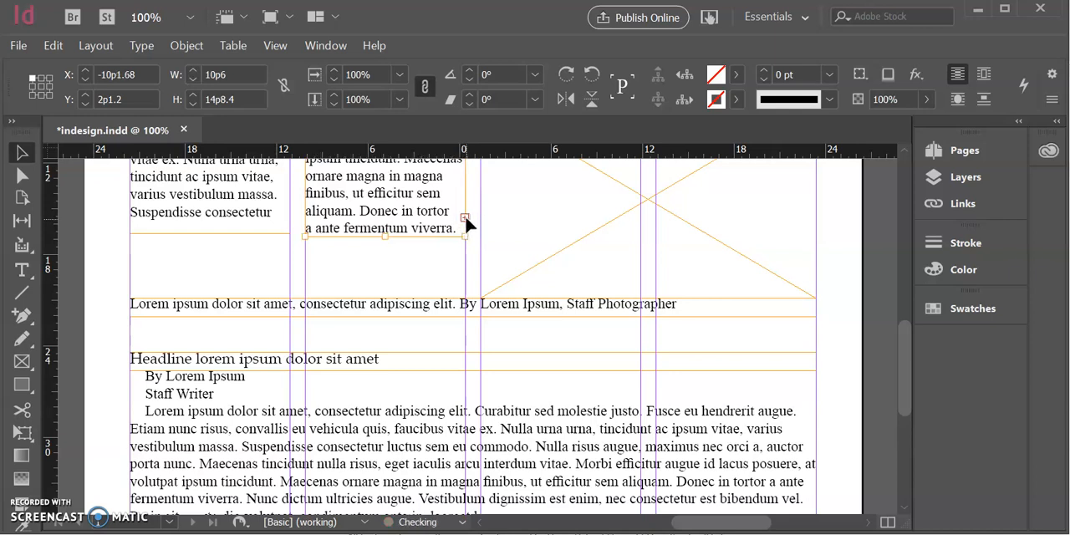
Flow the remaining overset text into the third column and shorten that frame to about 4p9.6 high, above the picture frame
click(464, 218)
scroll(493, 222, up, 3)
scroll(496, 223, up, 2)
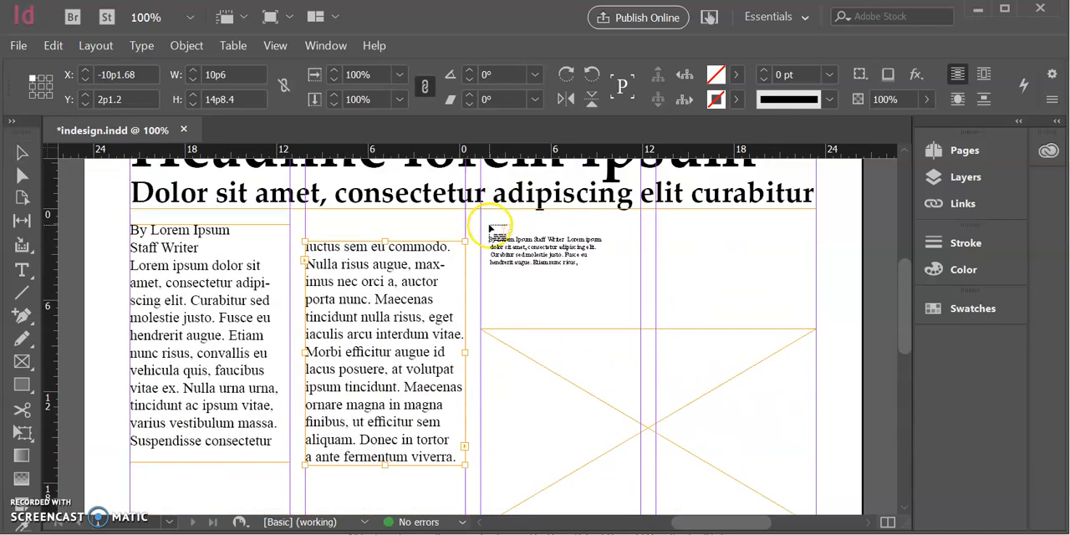
click(490, 239)
scroll(527, 267, down, 4)
scroll(562, 287, down, 6)
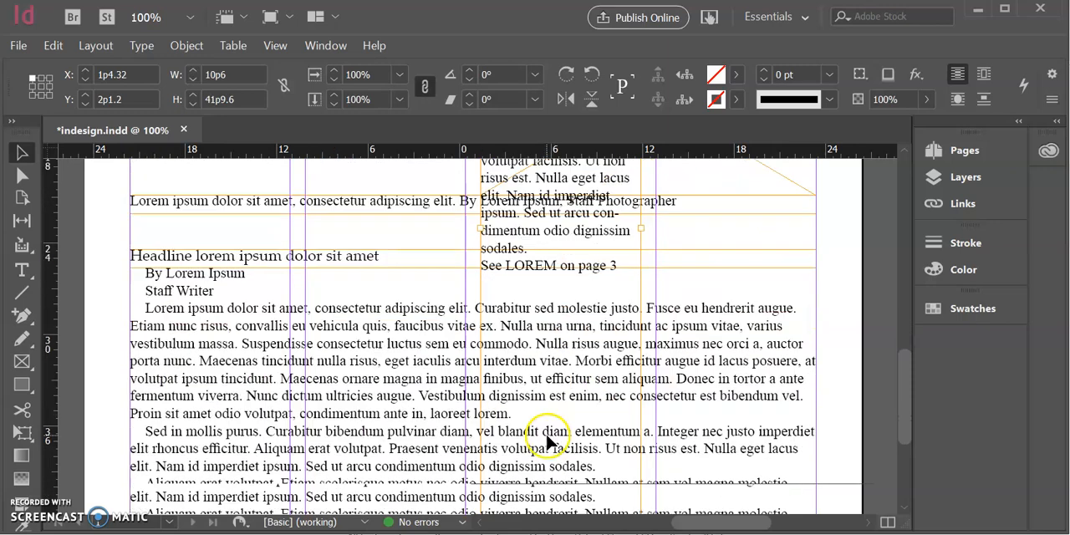
drag(558, 426, 553, 475)
Flow the remaining overset text from the third column into a new frame in the fourth column
click(632, 456)
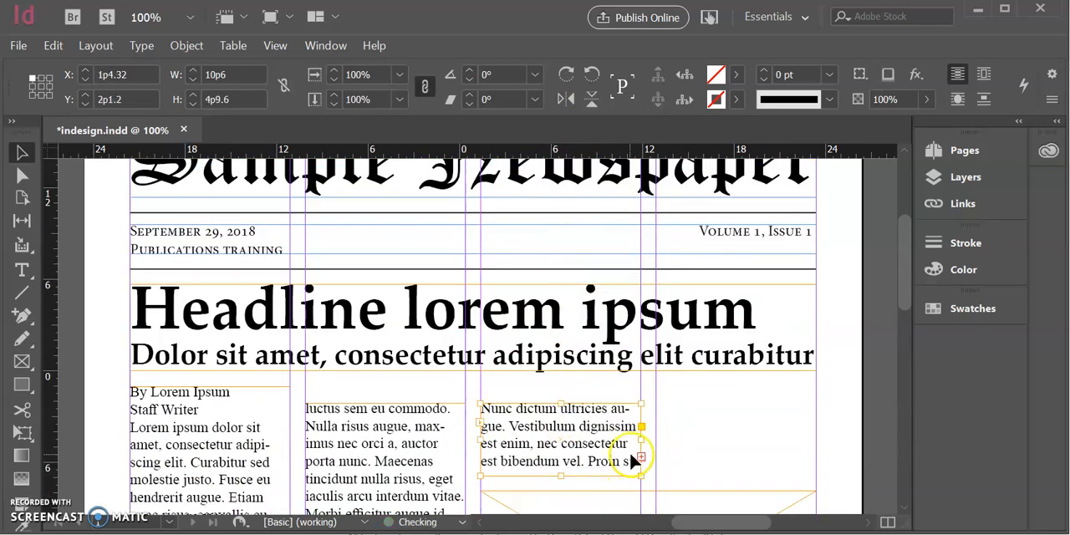
click(668, 406)
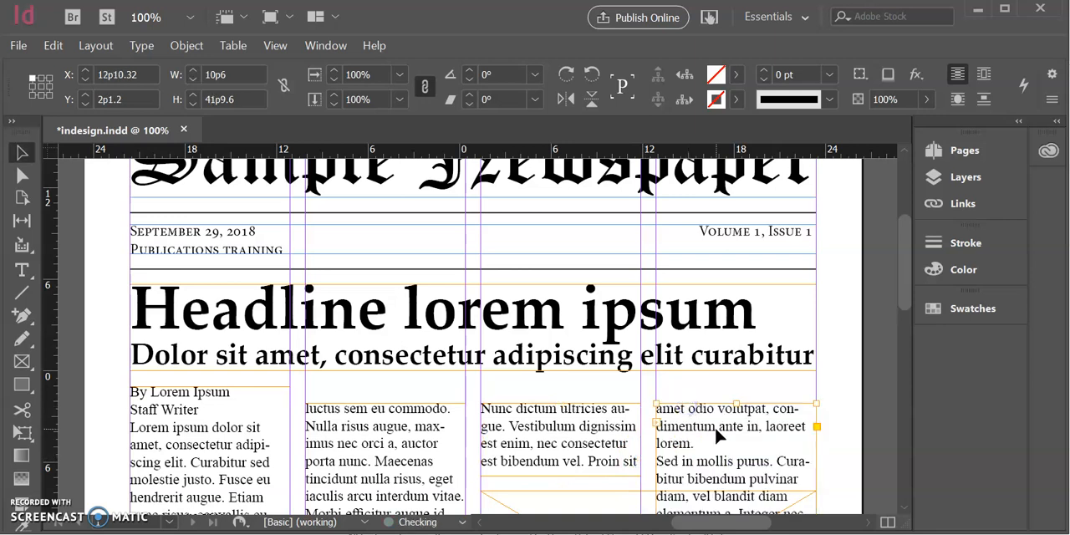
scroll(715, 428, down, 3)
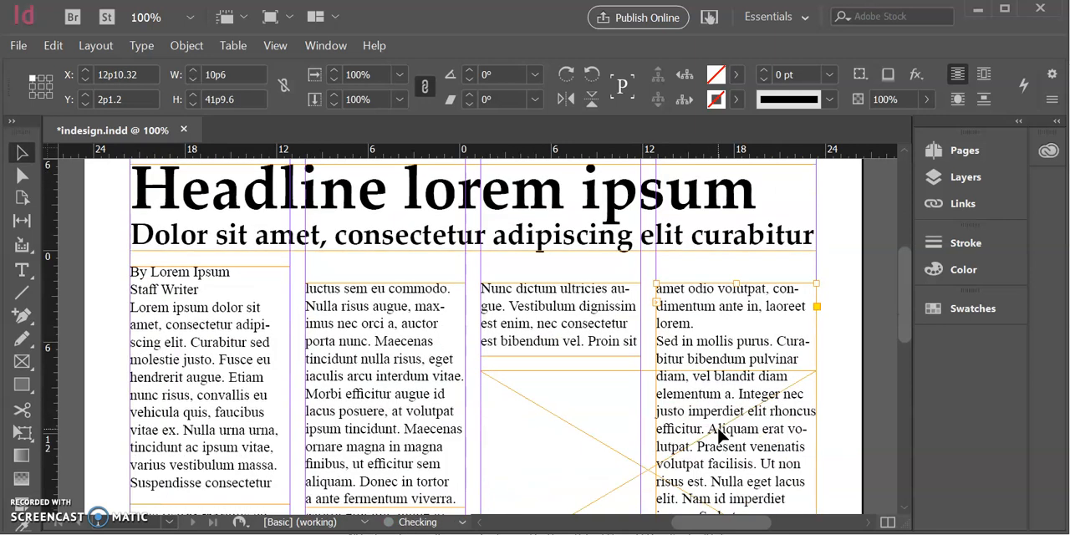
Format the two byline lines at the start of the first column in Bold with small caps
click(203, 297)
double_click(208, 292)
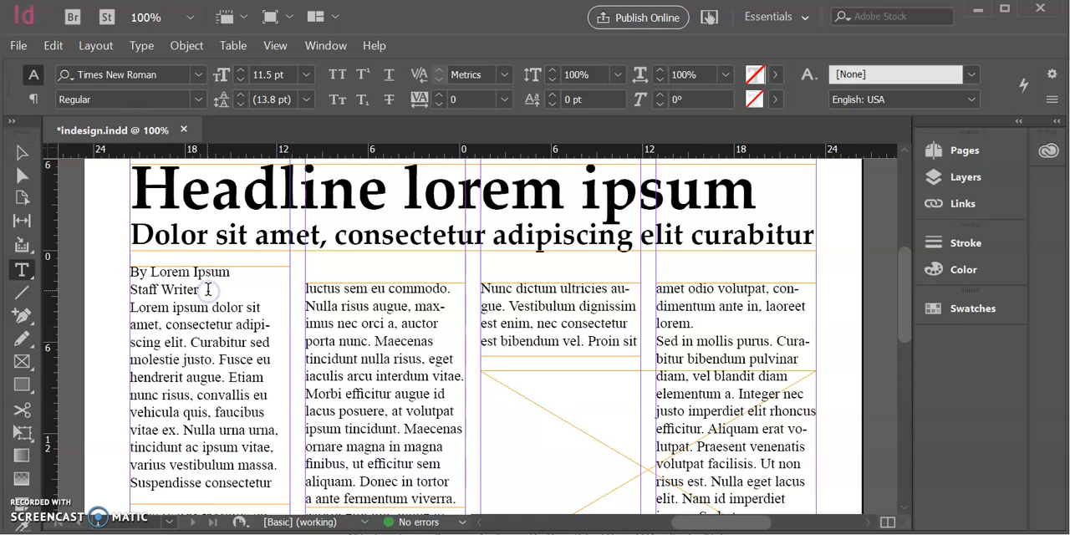
drag(184, 291, 80, 251)
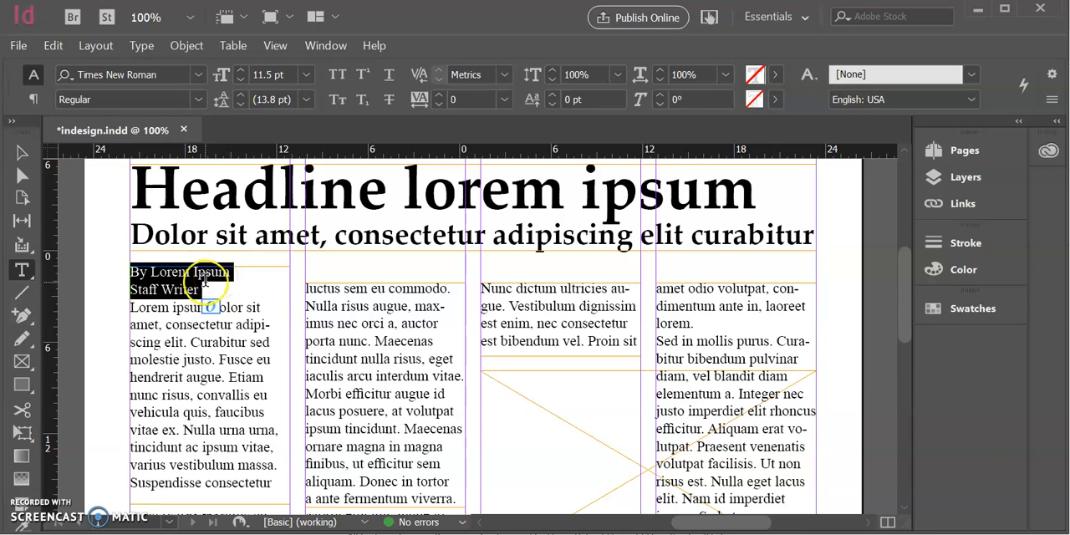
click(199, 99)
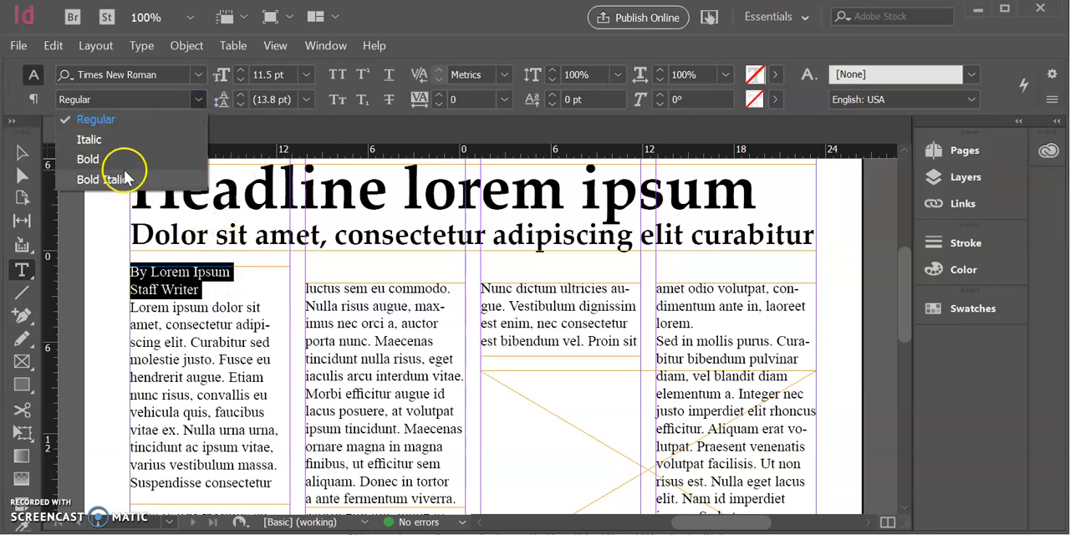
click(125, 158)
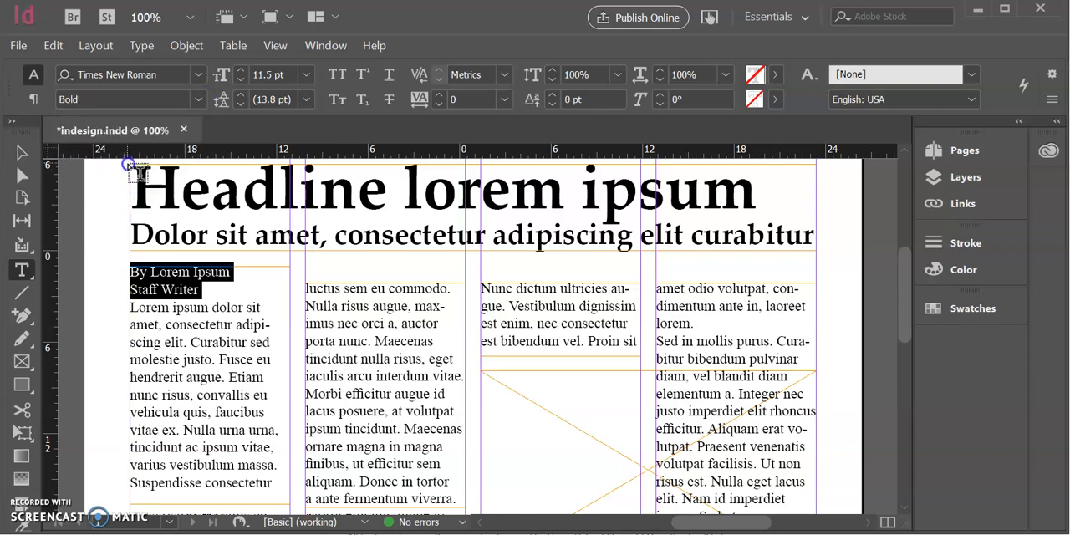
click(339, 101)
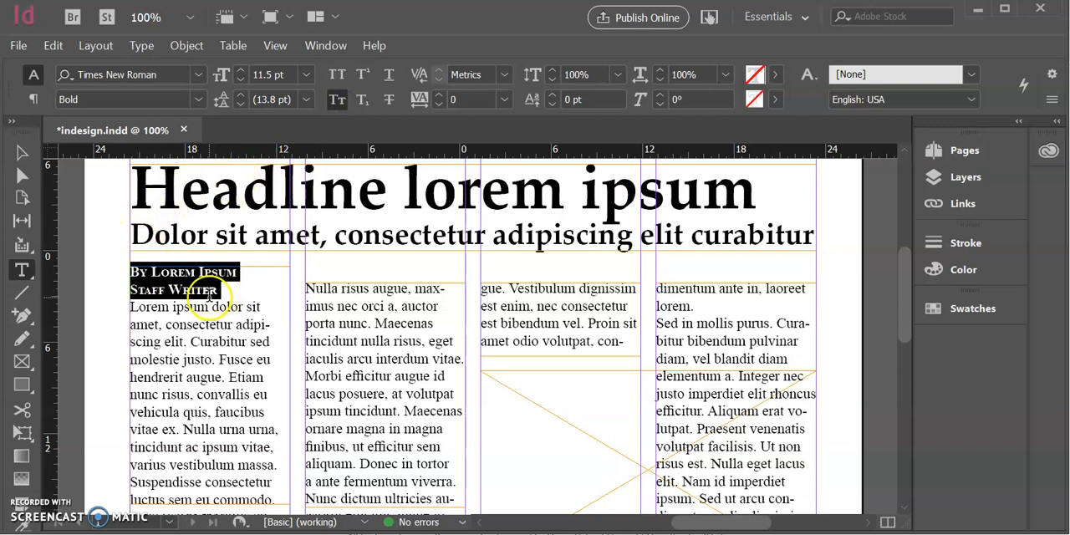
Extend the second column's text frame upward to Y 1p0.3, level with the top of the first column's frame
click(20, 159)
click(339, 311)
drag(386, 283, 399, 266)
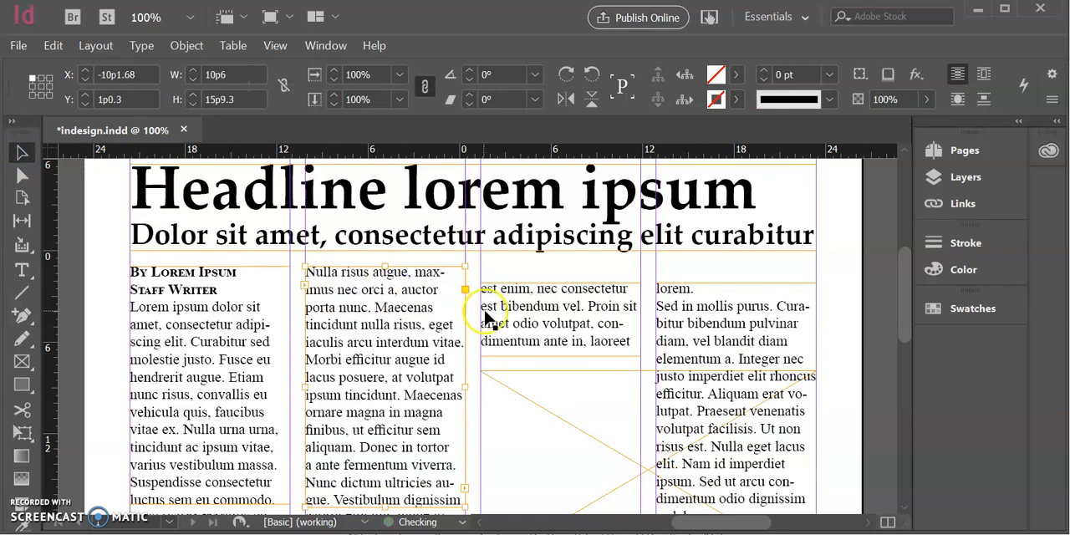
Extend the third and fourth columns' text frames upward to Y 1p0.3, level with the first two columns
click(551, 288)
drag(560, 279, 561, 266)
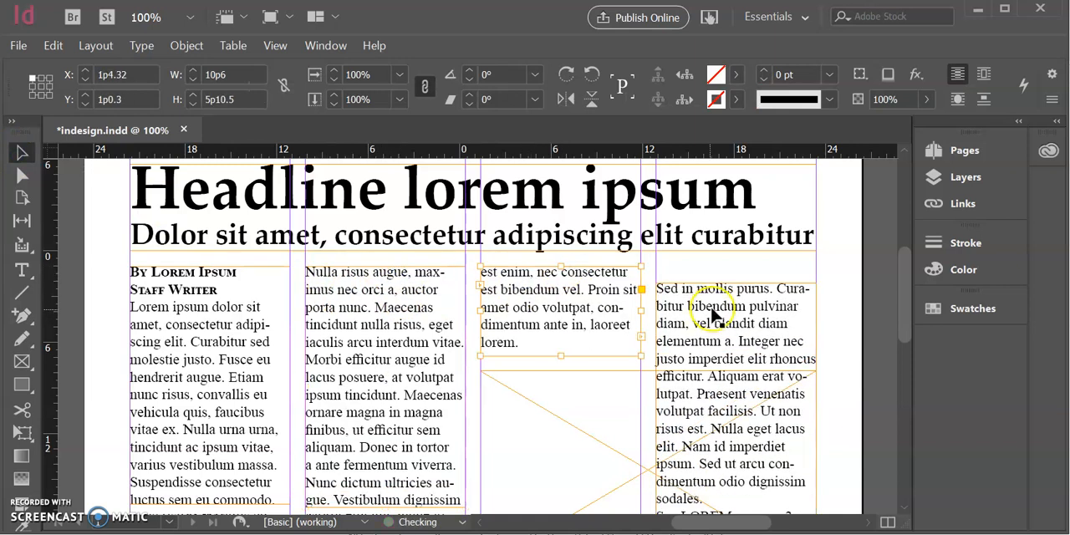
click(717, 306)
drag(735, 282, 733, 261)
Lengthen the first and second columns' text frames downward to a height of 18p11.7, just above the photo caption
scroll(276, 246, down, 3)
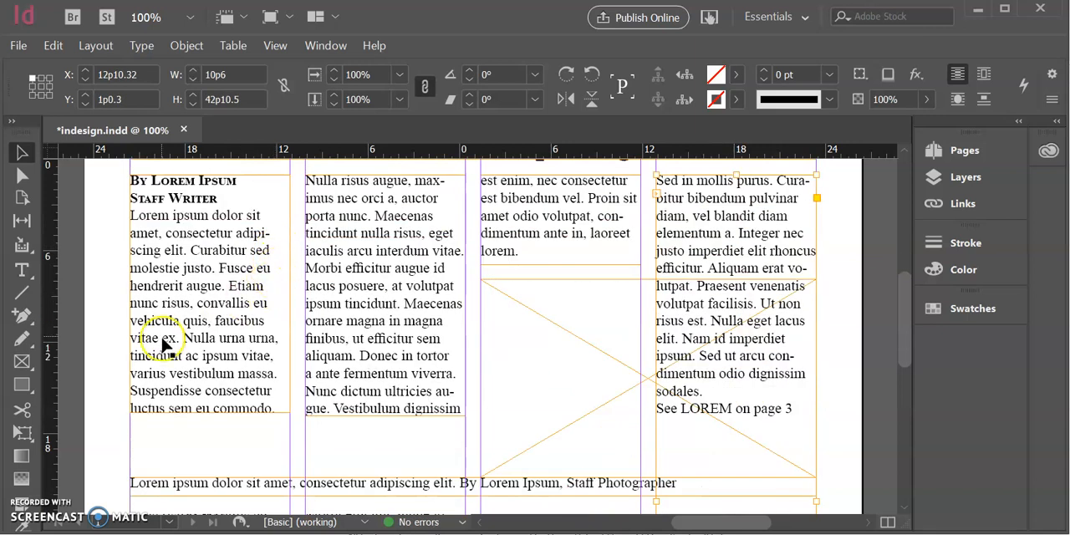
click(180, 398)
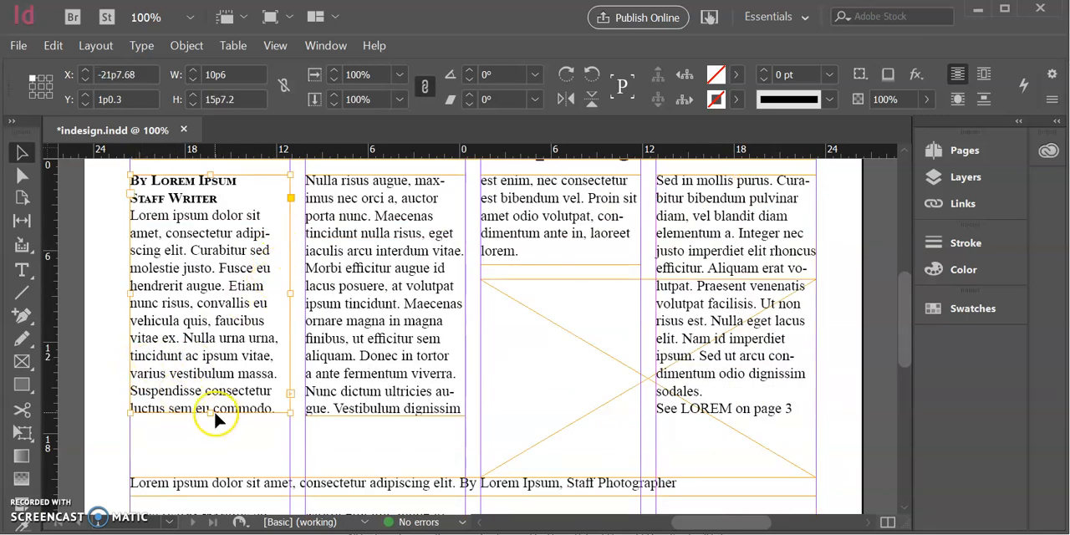
drag(209, 412, 211, 464)
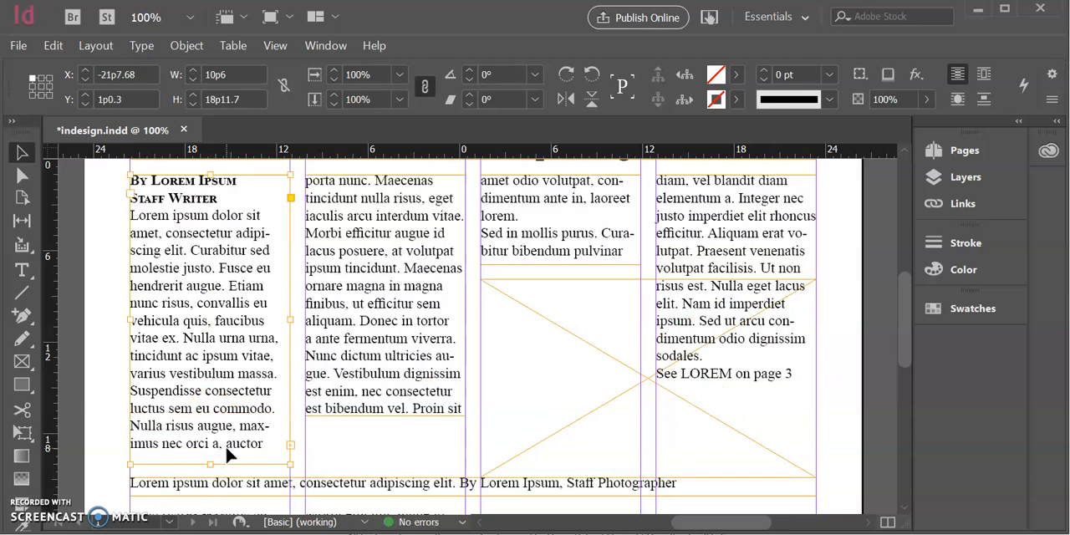
click(370, 414)
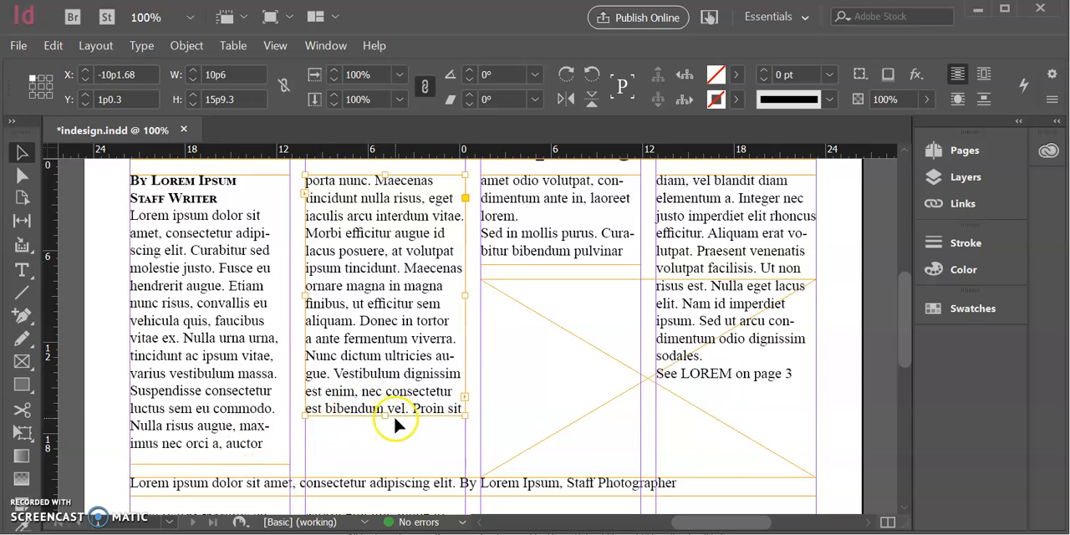
drag(384, 415, 385, 465)
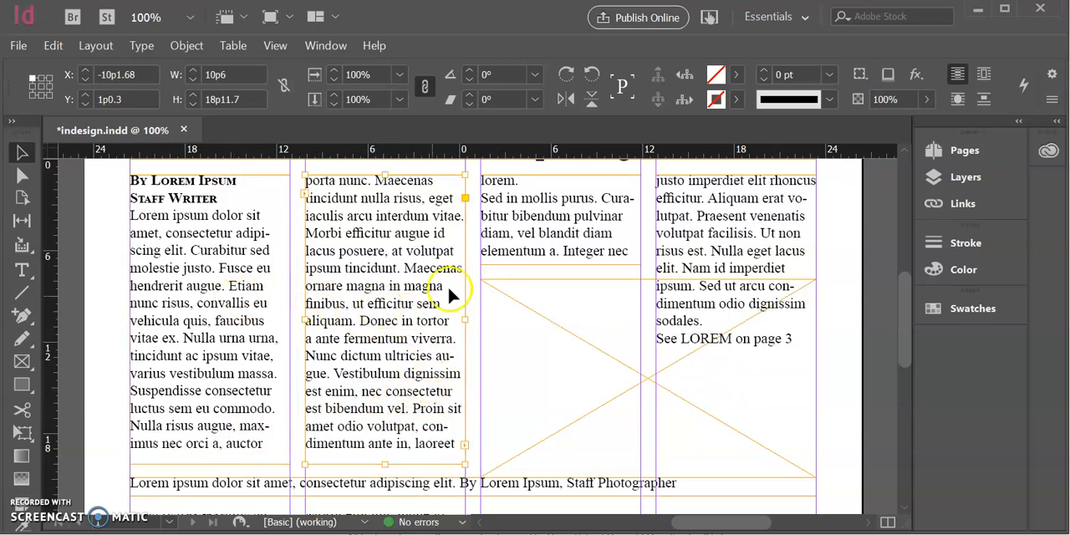
Select all the text of the lead story across its four threaded columns
double_click(205, 242)
drag(209, 250, 225, 284)
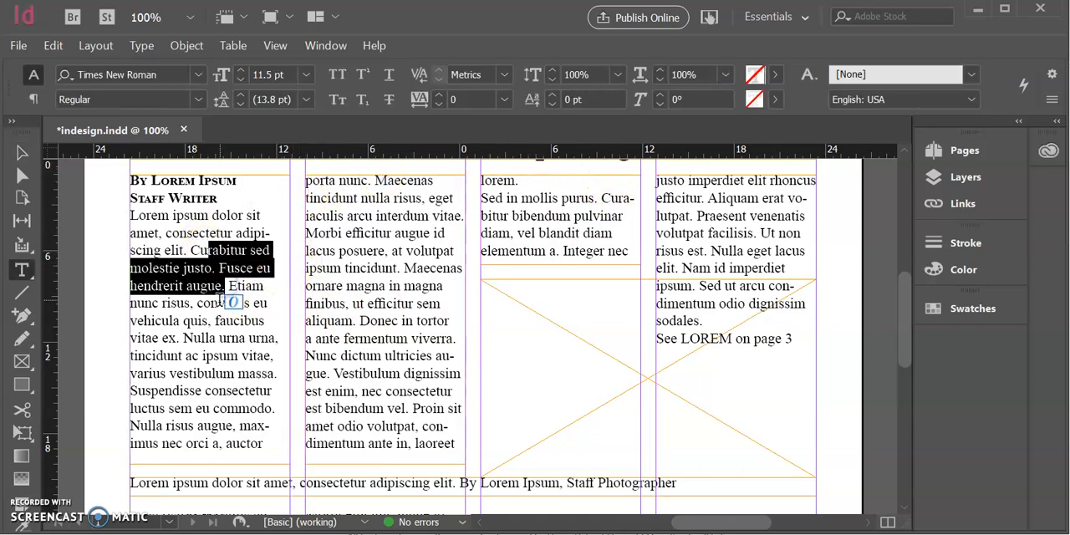
click(219, 304)
key(ctrl+a)
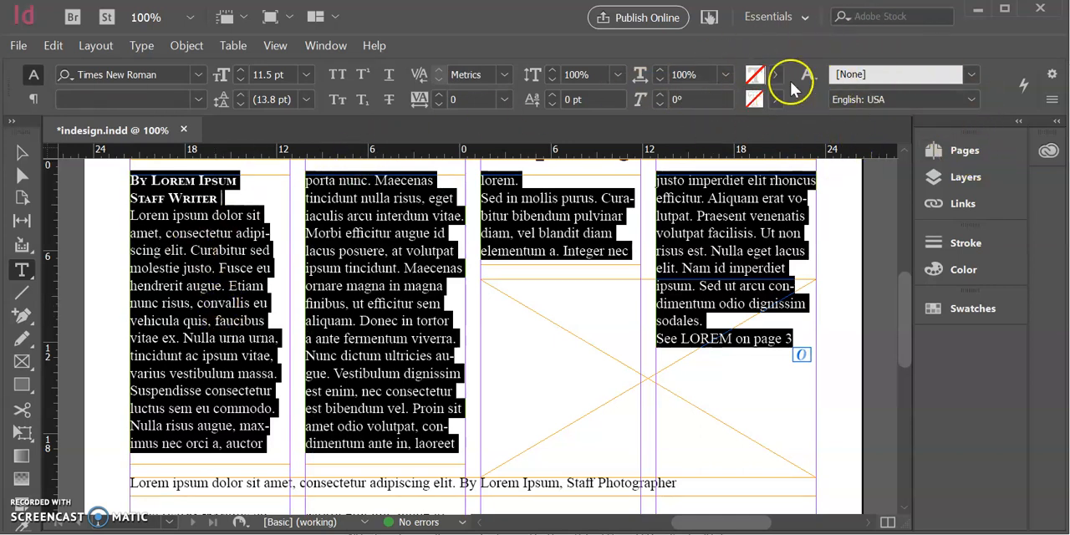
click(1046, 107)
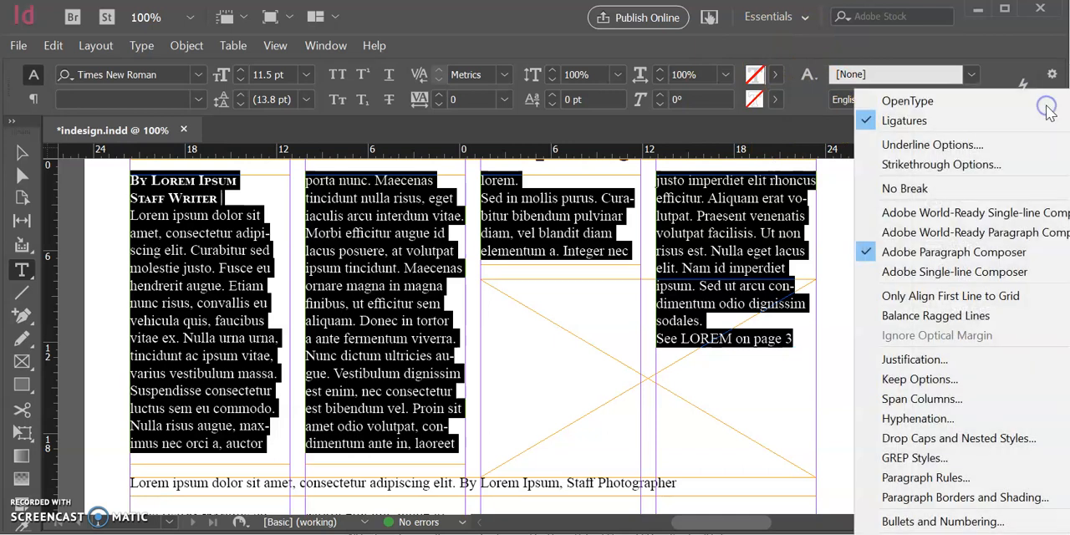
click(994, 74)
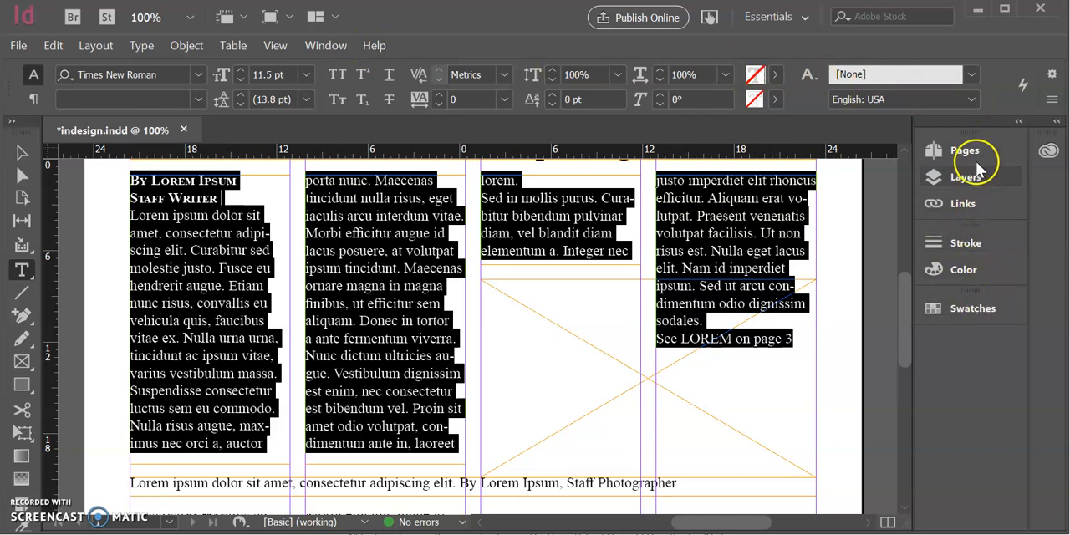
click(1052, 99)
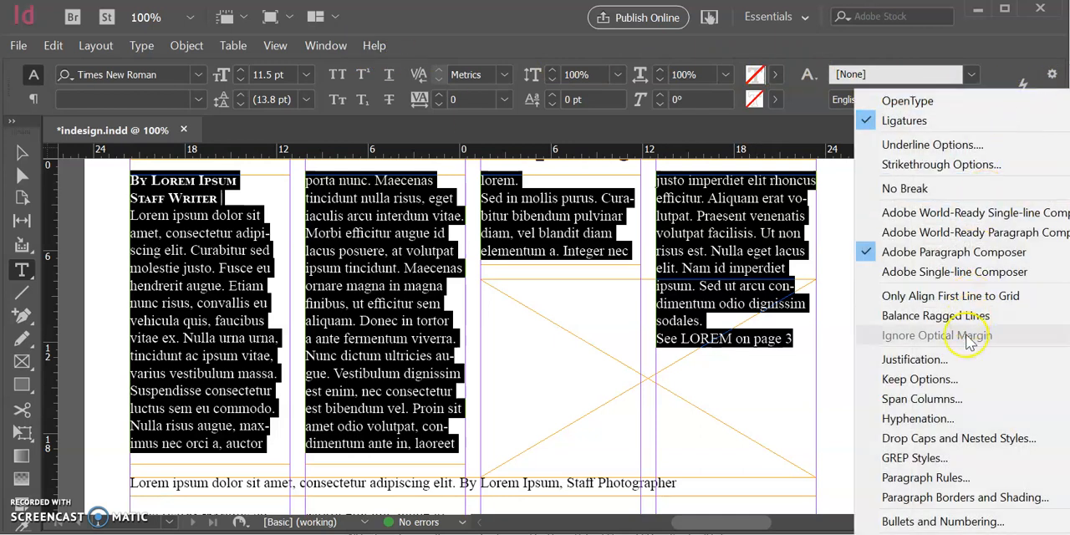
click(915, 360)
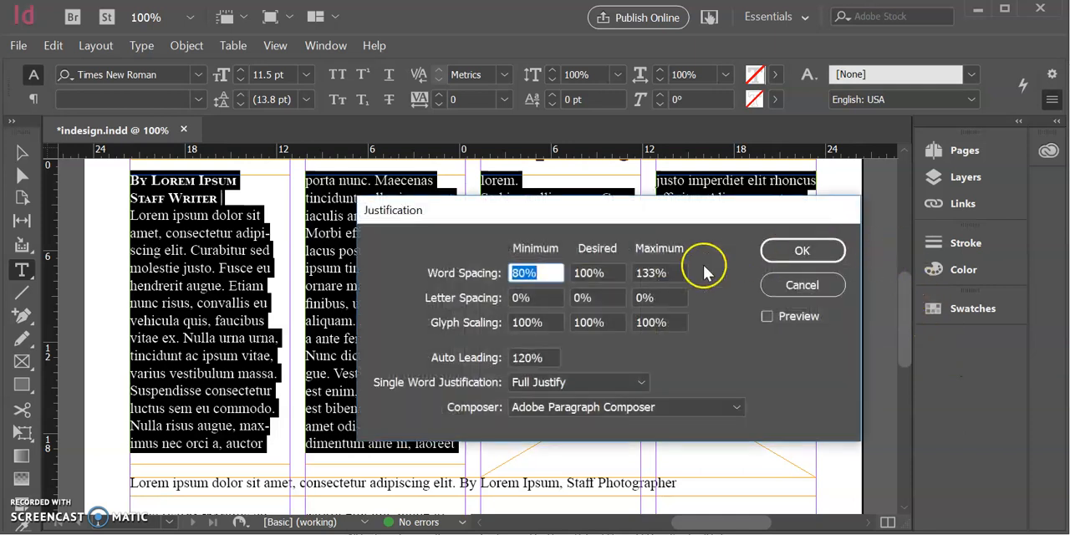
click(633, 382)
click(693, 366)
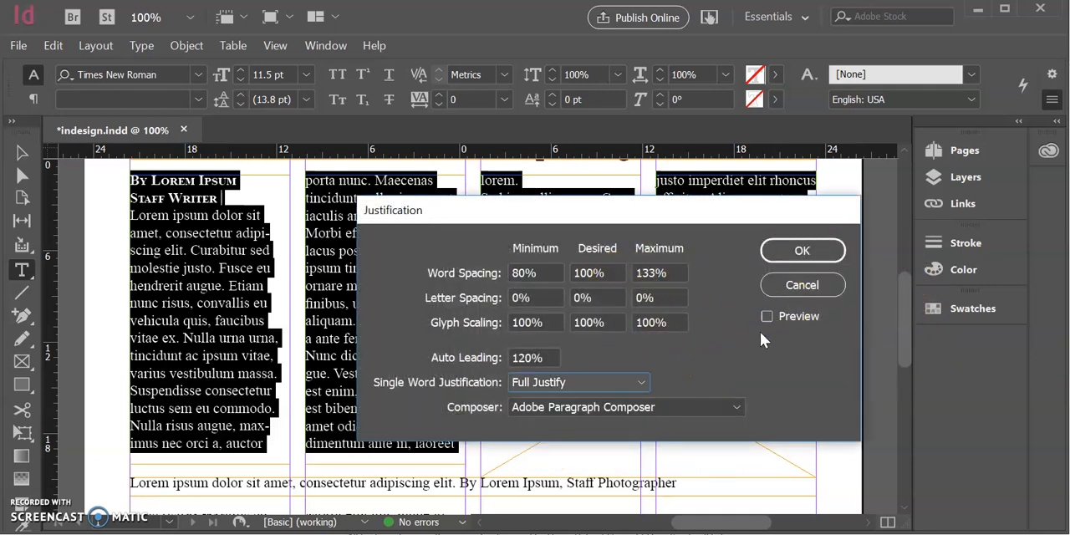
click(798, 287)
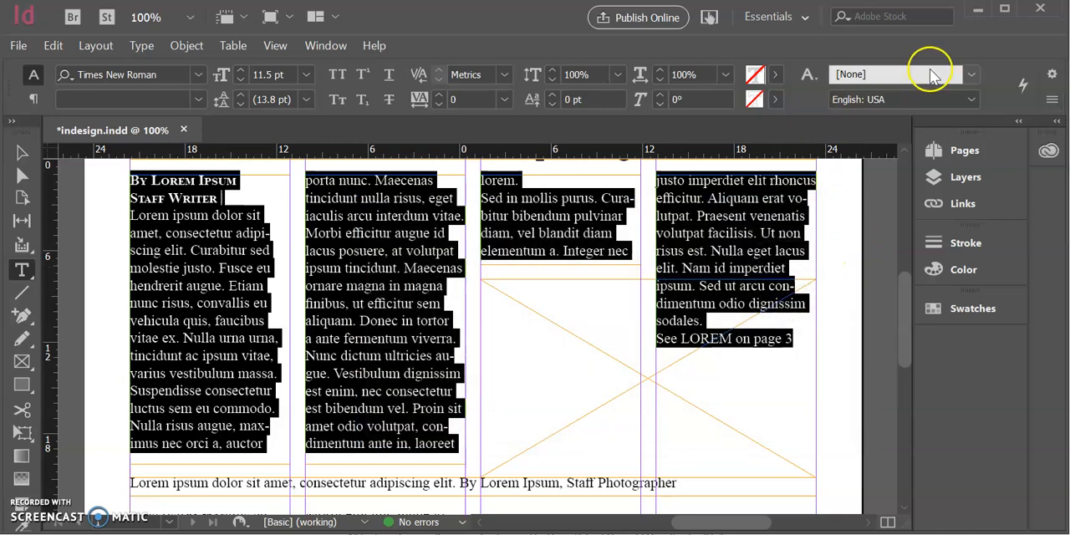
Justify the selected story text with the last line of each paragraph aligned left
click(1006, 11)
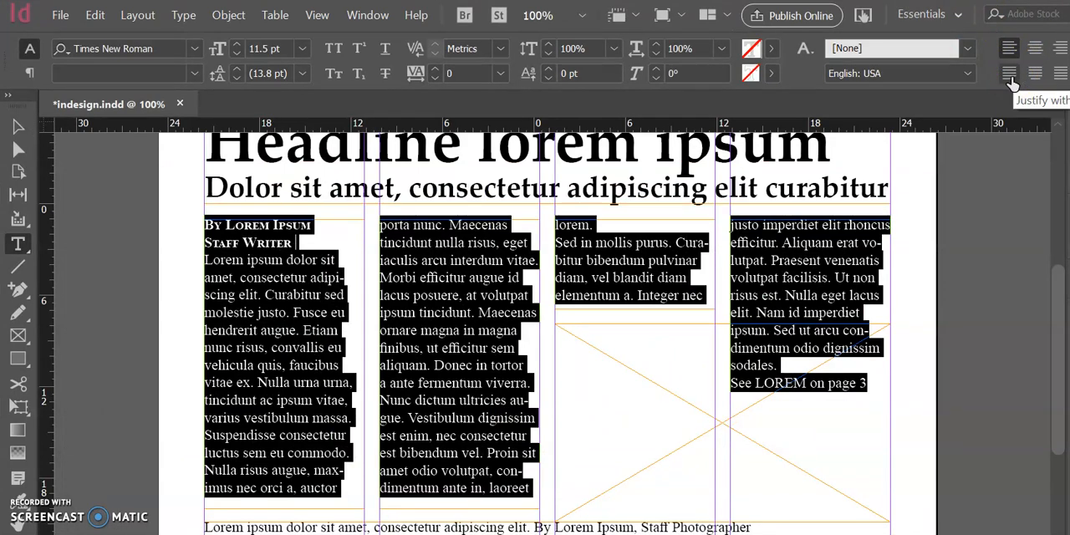
click(1009, 76)
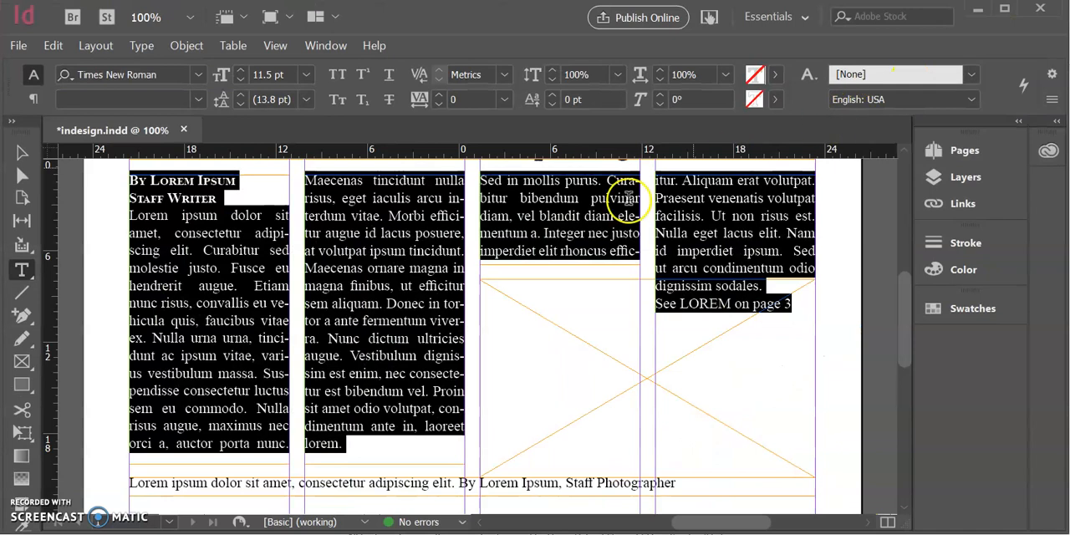
Lengthen the first and second columns' text frames to about 19p3.3 high so each holds one more line
click(22, 154)
click(151, 343)
click(79, 305)
click(198, 401)
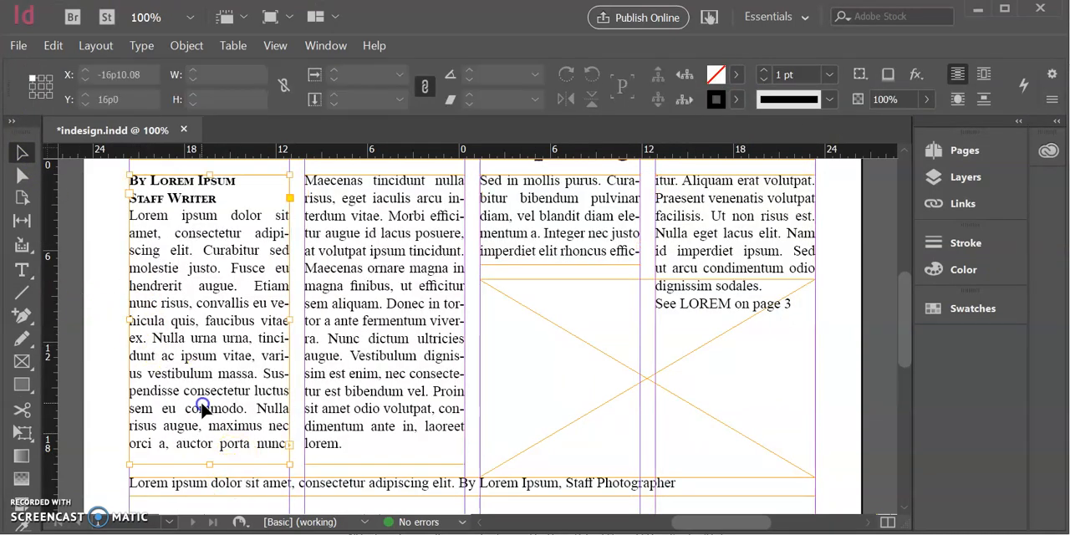
drag(208, 463, 209, 472)
click(371, 389)
drag(383, 461, 382, 465)
click(590, 231)
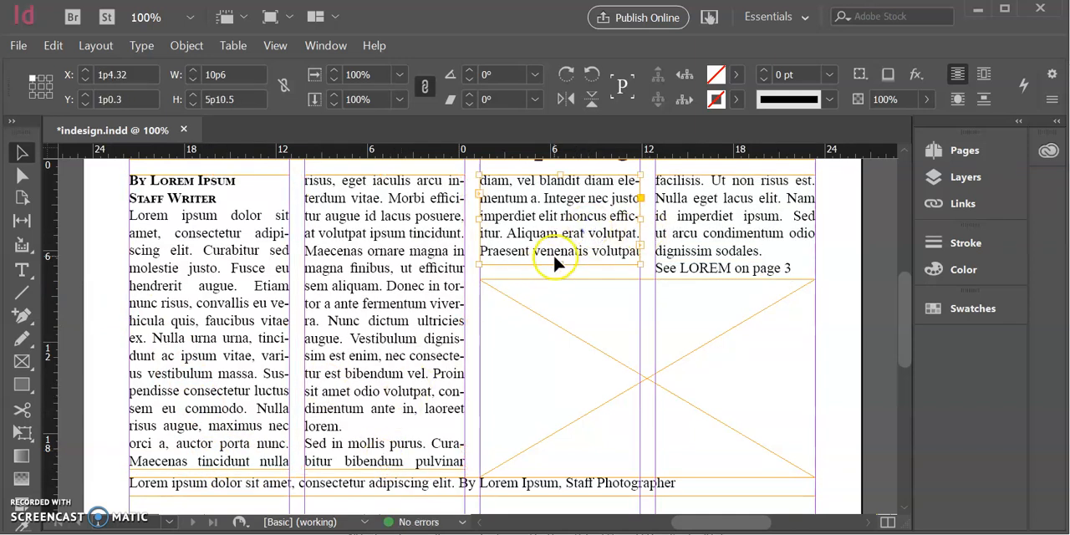
click(582, 307)
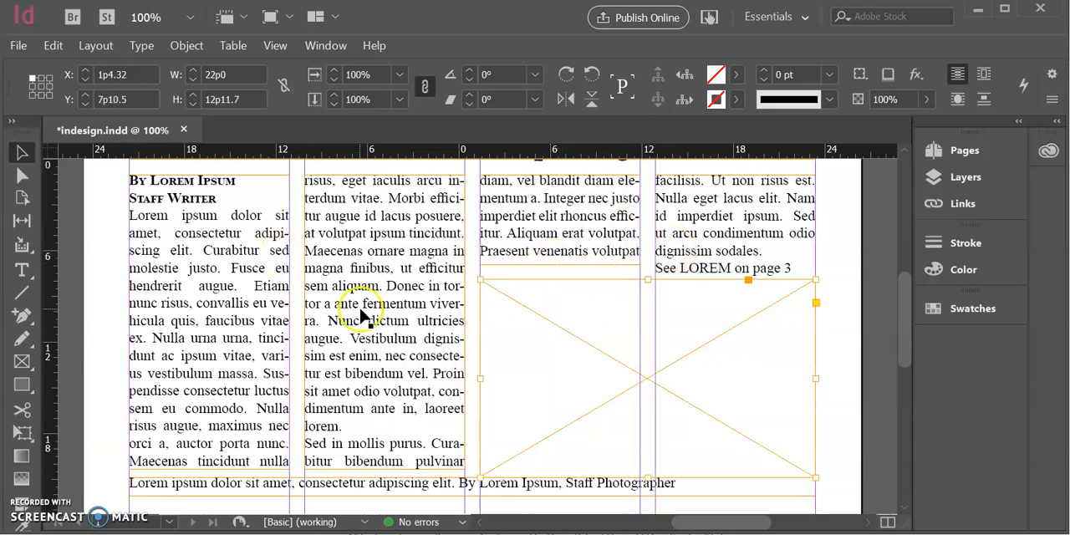
scroll(626, 363, down, 1)
scroll(418, 344, down, 1)
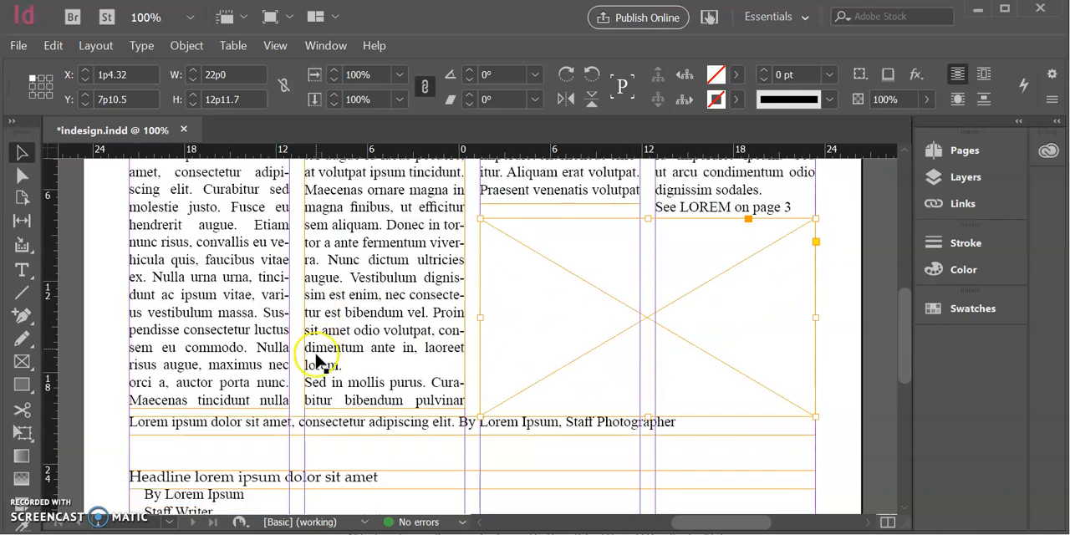
scroll(395, 382, down, 2)
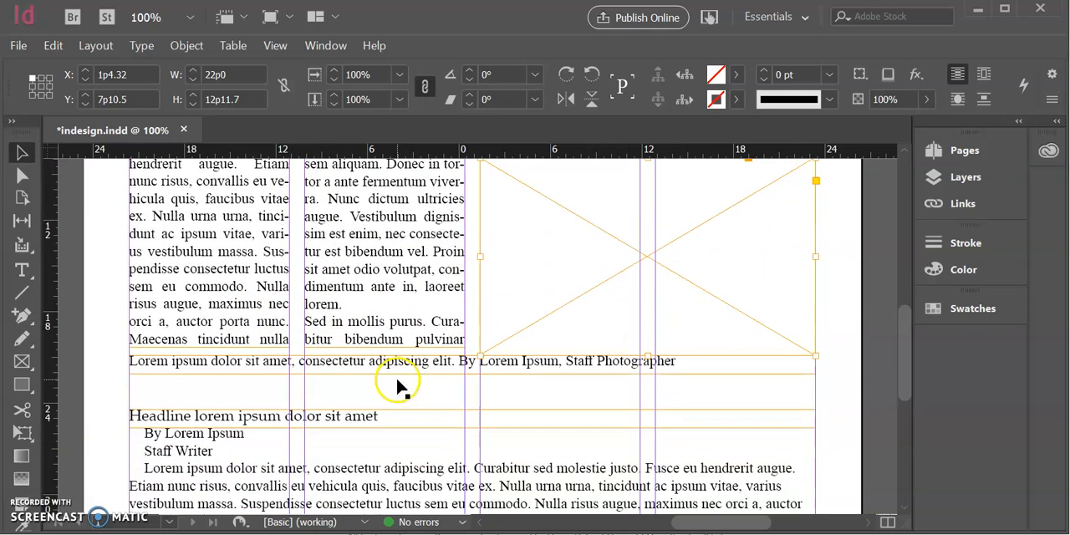
scroll(403, 382, up, 5)
Give every paragraph of the lead story a first-line indent of 1p0 using the Tabs ruler
click(186, 238)
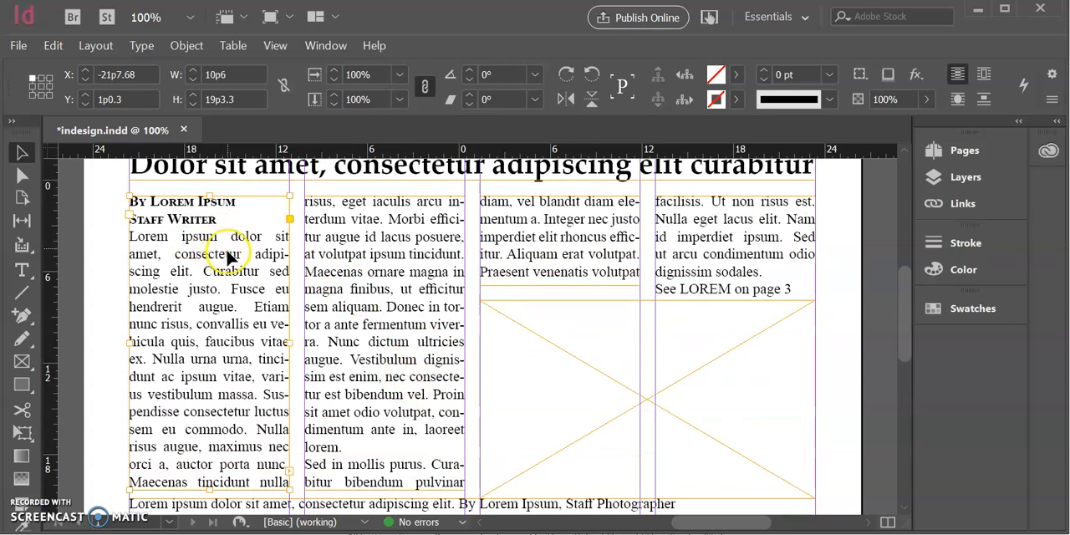
double_click(228, 259)
key(ctrl+a)
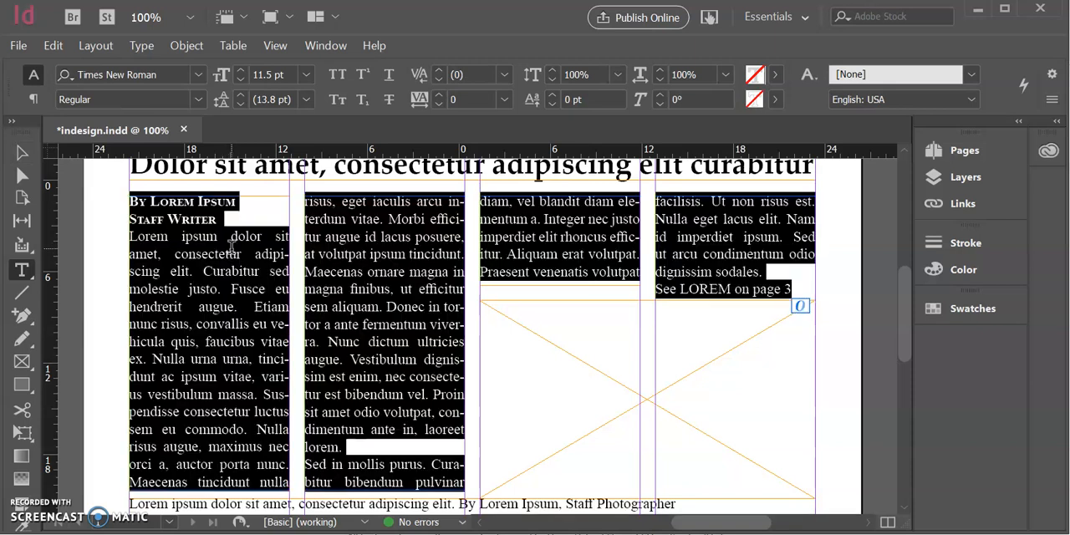
click(139, 45)
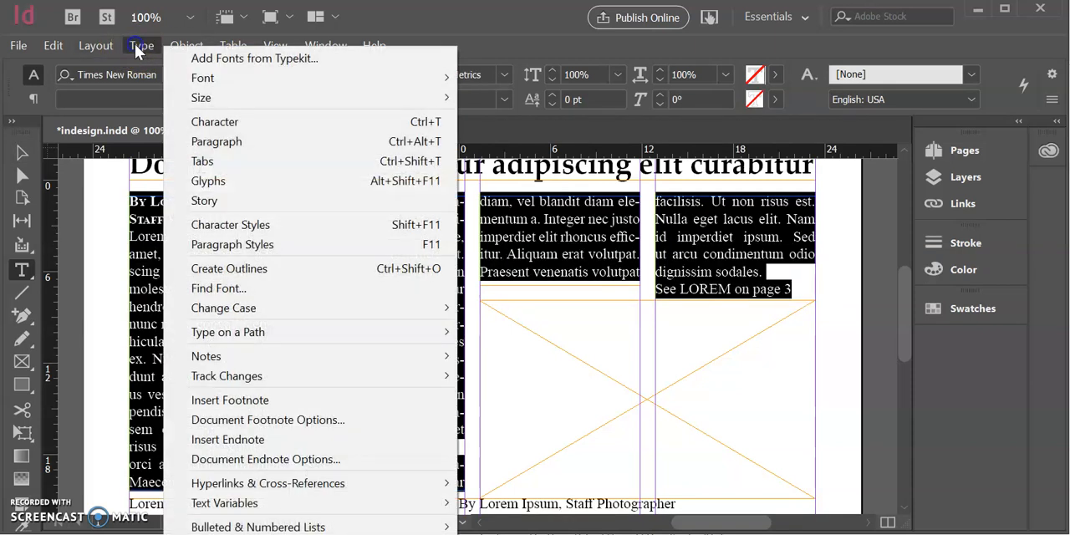
click(198, 163)
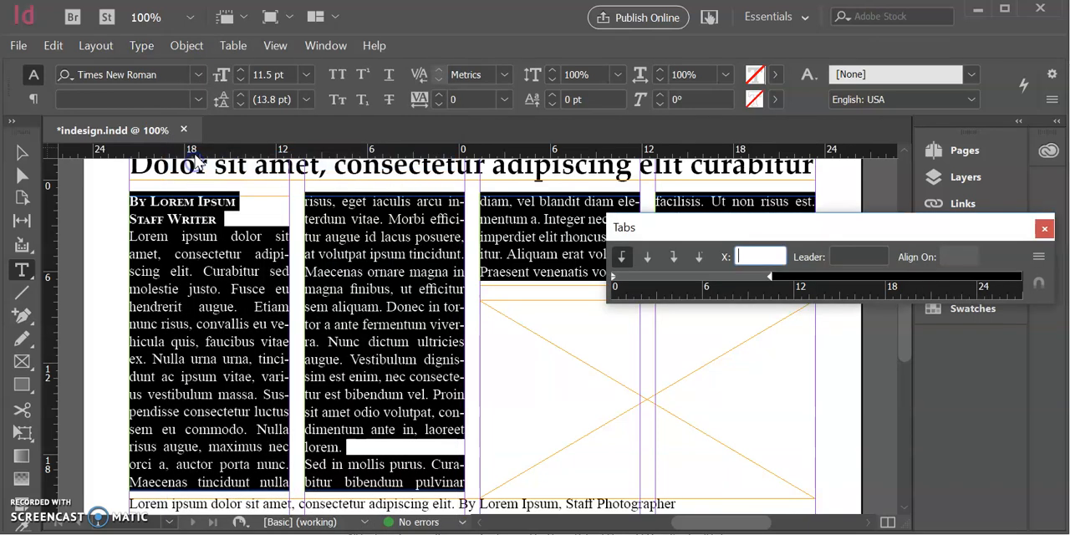
drag(775, 221, 588, 177)
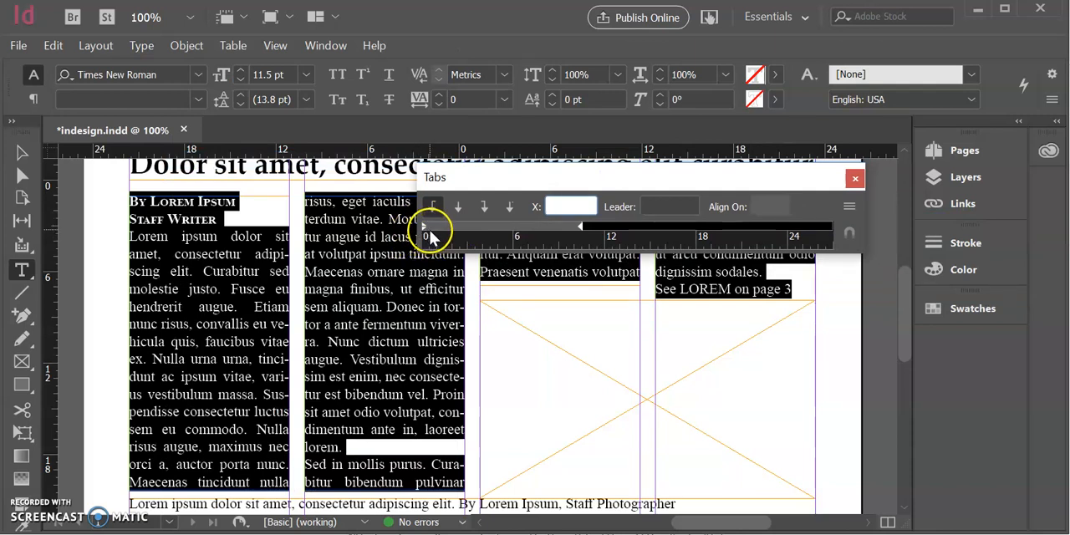
drag(424, 230, 439, 232)
click(565, 206)
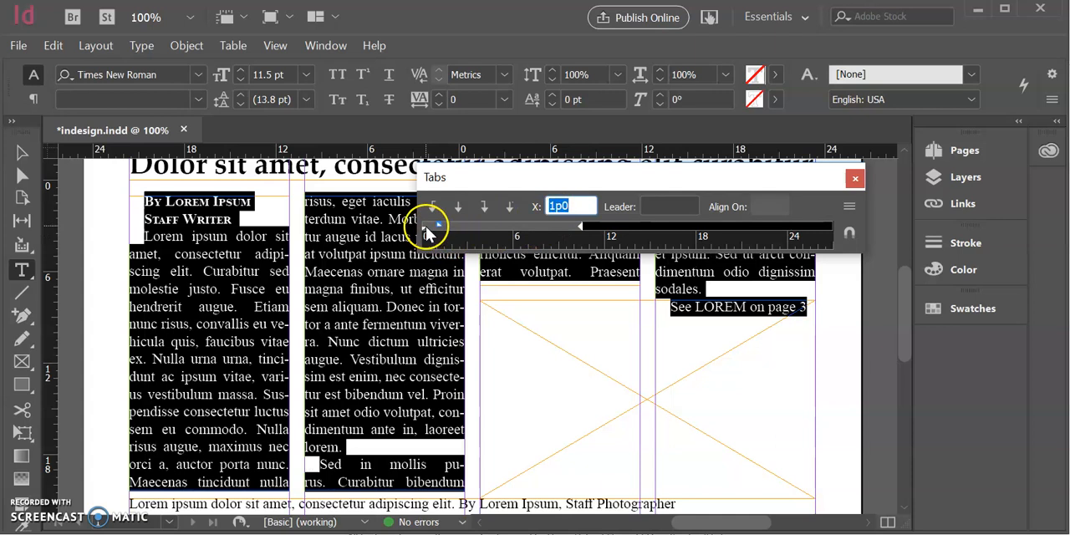
drag(424, 227, 447, 230)
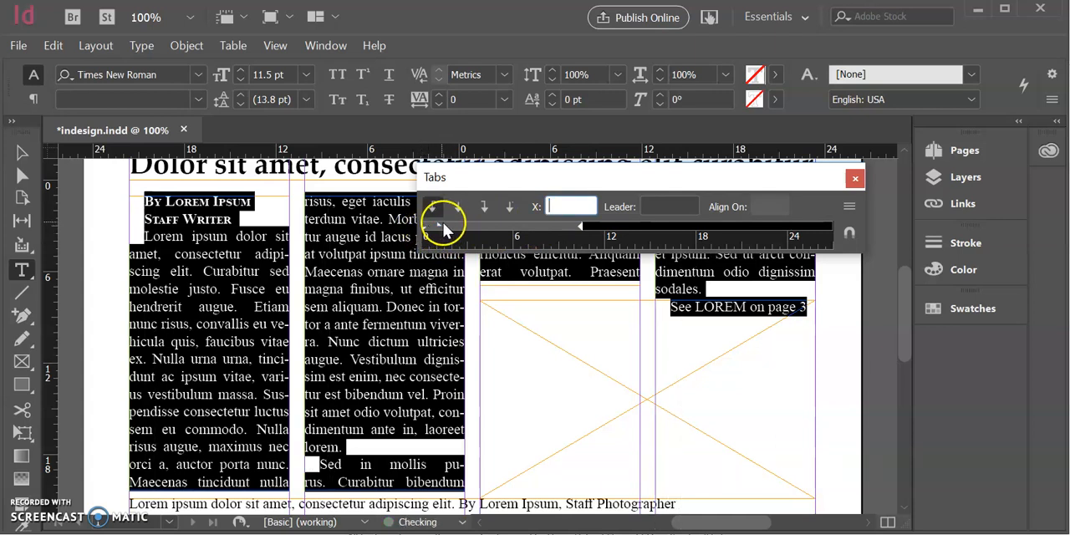
click(242, 264)
click(354, 269)
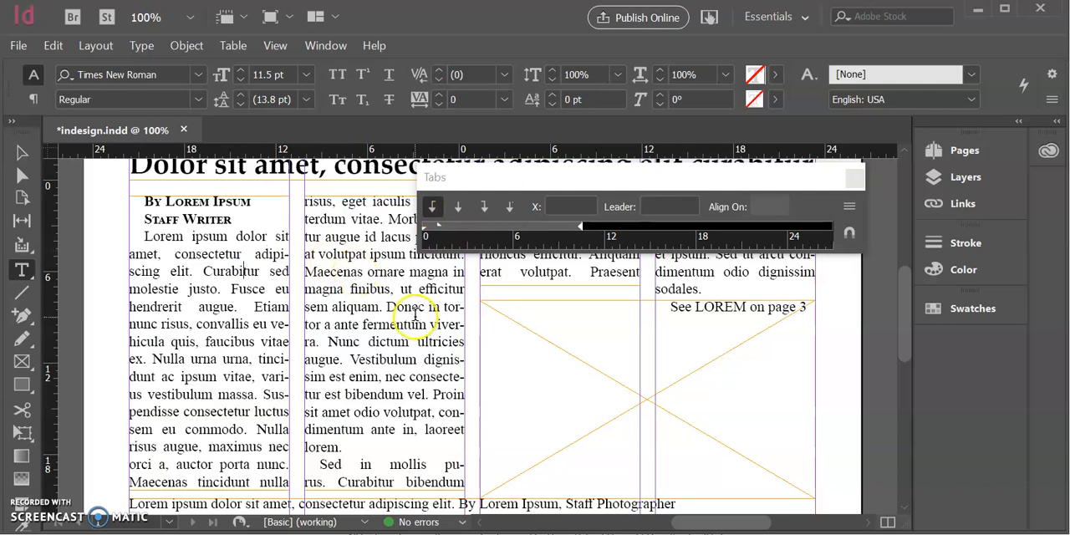
Extend the third column's text frame downward to the top edge of the picture frame
scroll(307, 292, down, 1)
scroll(454, 296, up, 4)
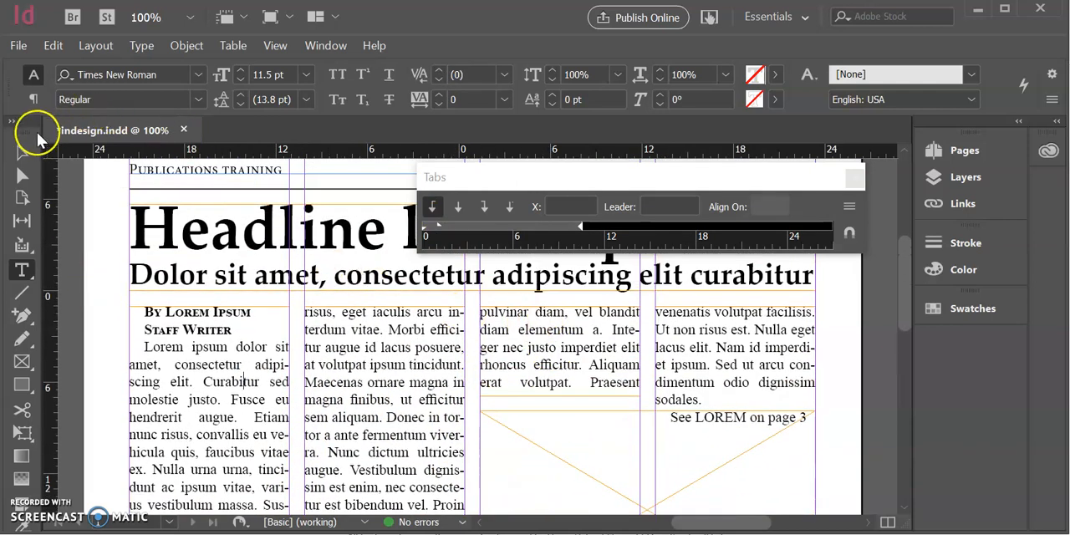
click(22, 152)
click(558, 382)
drag(558, 386, 560, 410)
Shorten the fourth column's text frame to 6p10.5 high so it ends at the picture frame's top edge
click(704, 393)
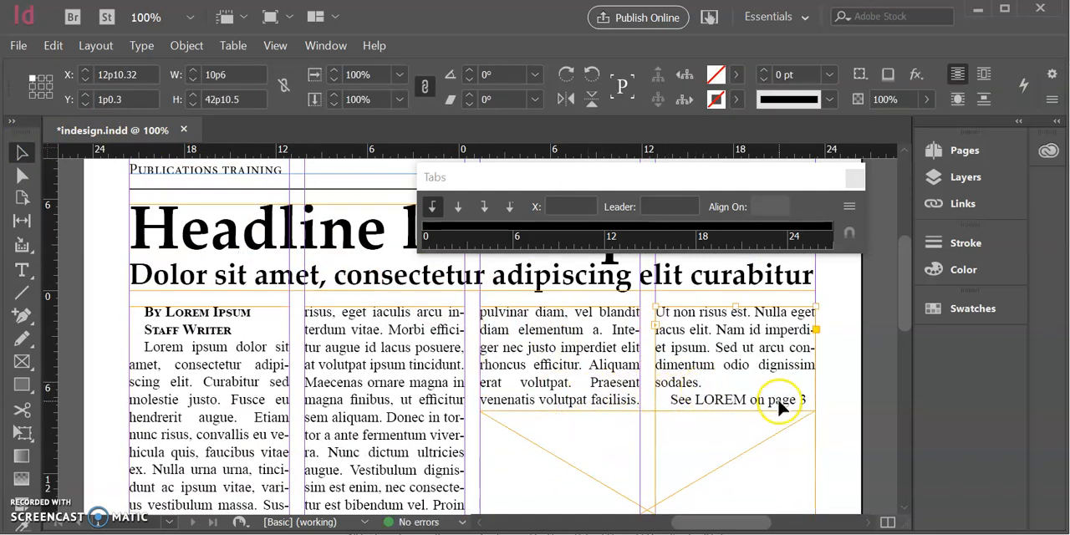
double_click(681, 401)
scroll(679, 398, down, 1)
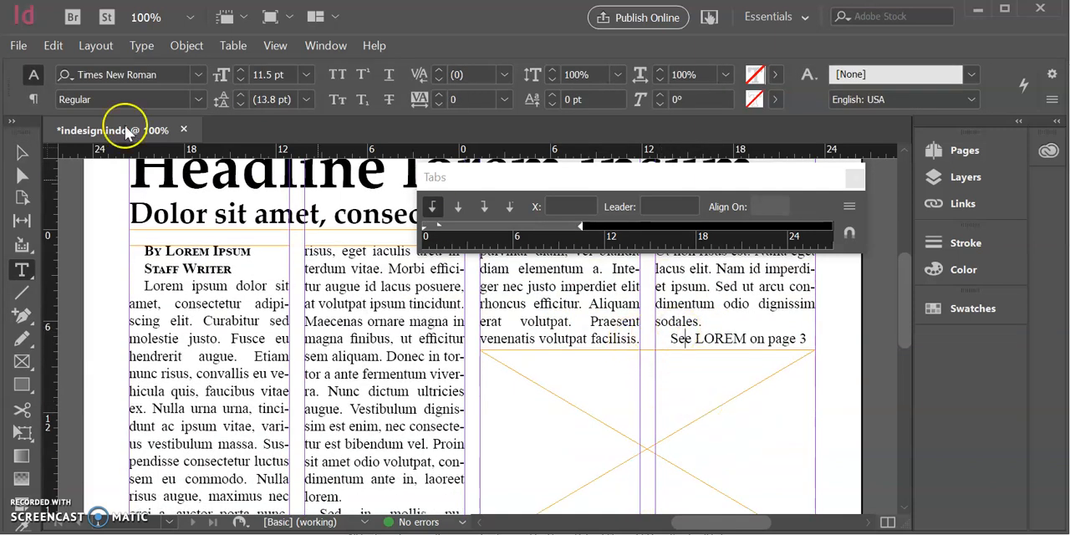
click(21, 153)
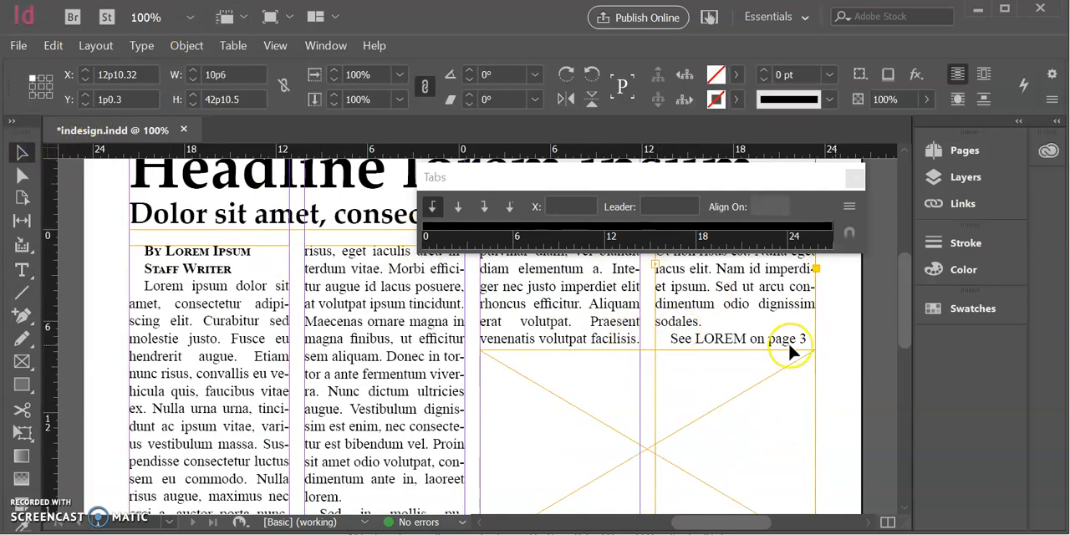
scroll(789, 344, down, 8)
drag(728, 410, 730, 447)
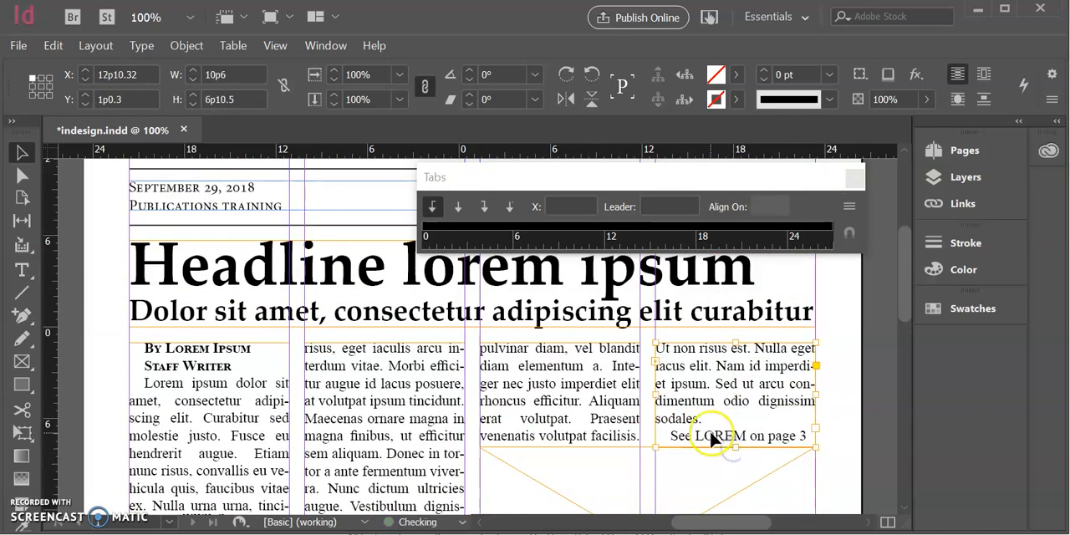
Format the jump line "See LOREM on page 3" in the fourth column as bold small caps
double_click(710, 435)
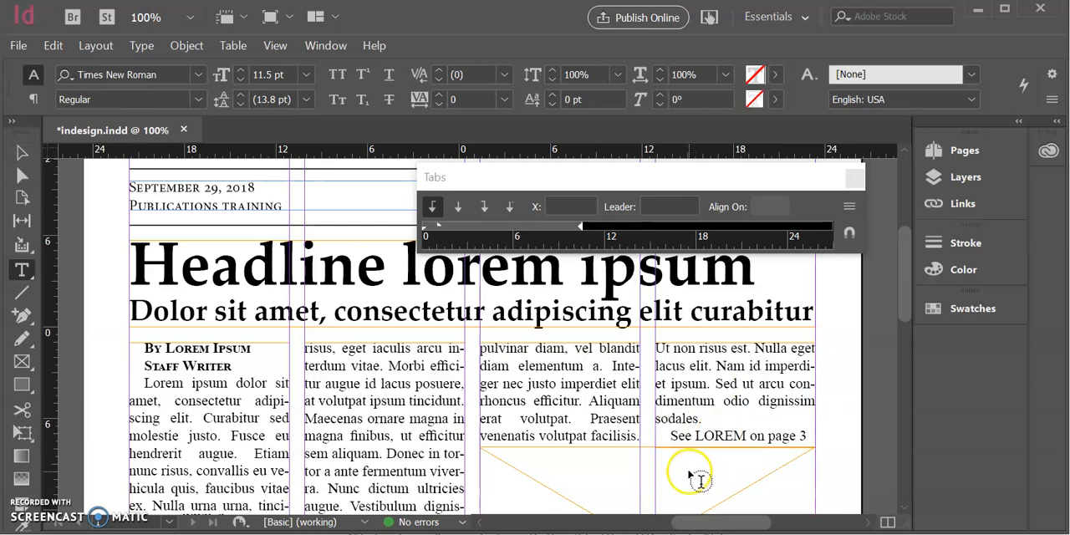
drag(667, 435, 822, 437)
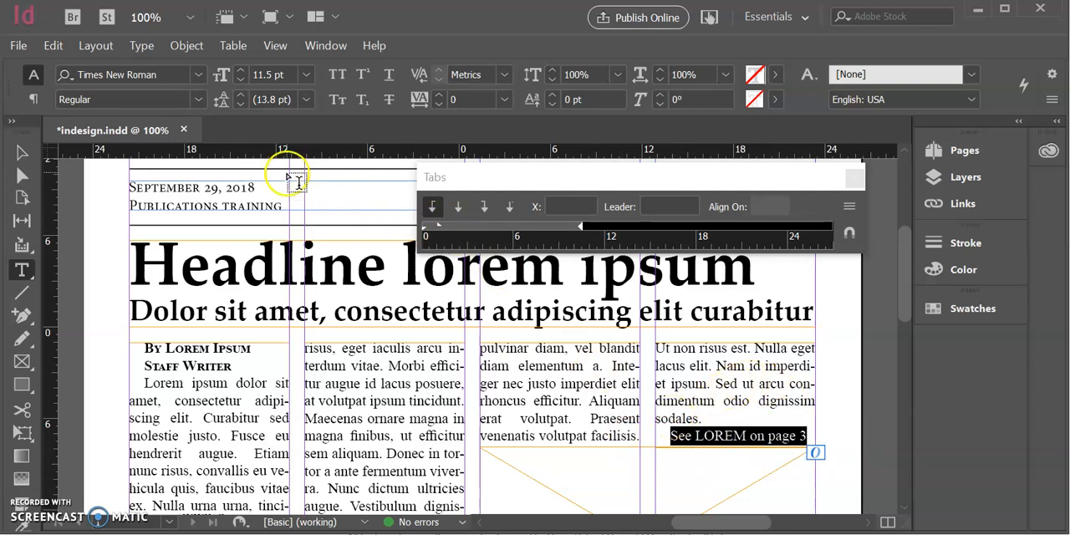
click(199, 99)
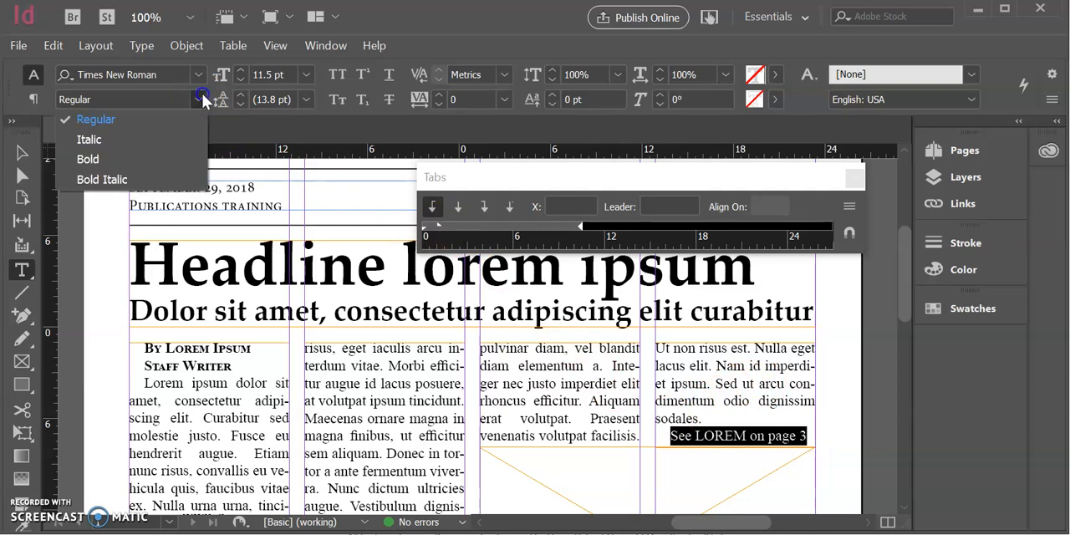
click(148, 155)
click(339, 106)
click(432, 411)
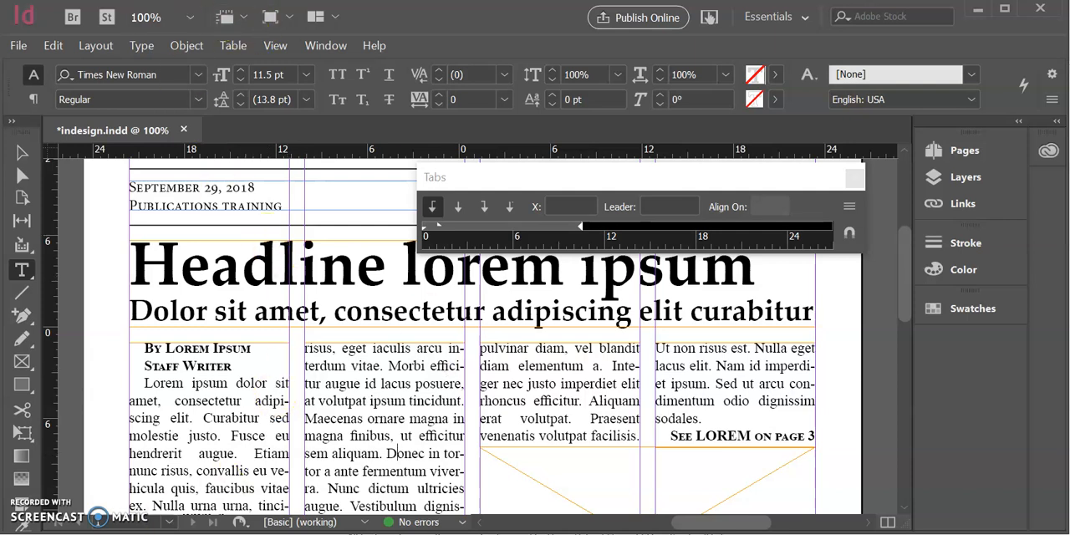
Select the empty picture frame below the third and fourth columns and close the Tabs ruler
scroll(518, 426, down, 2)
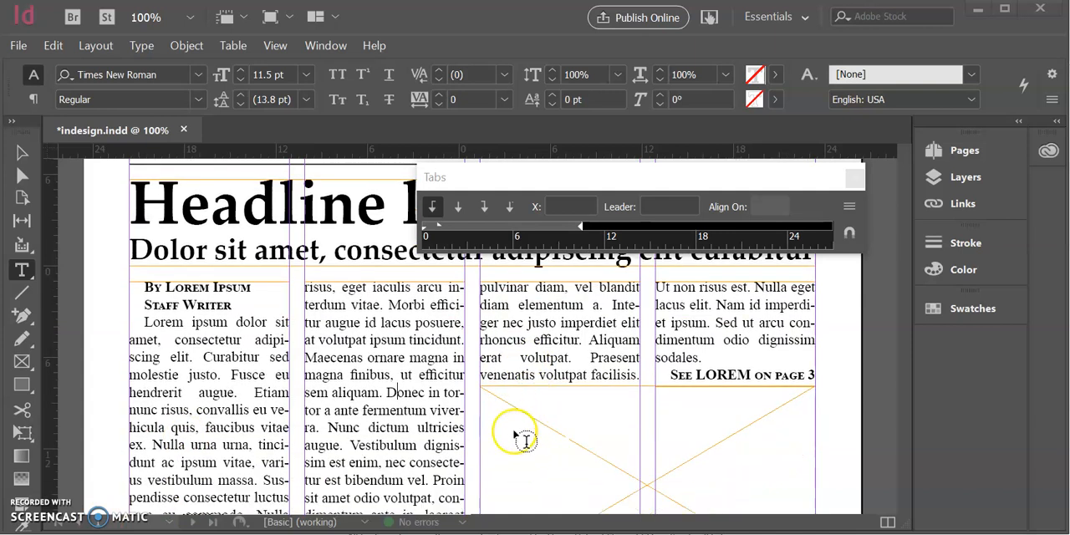
scroll(250, 365, down, 1)
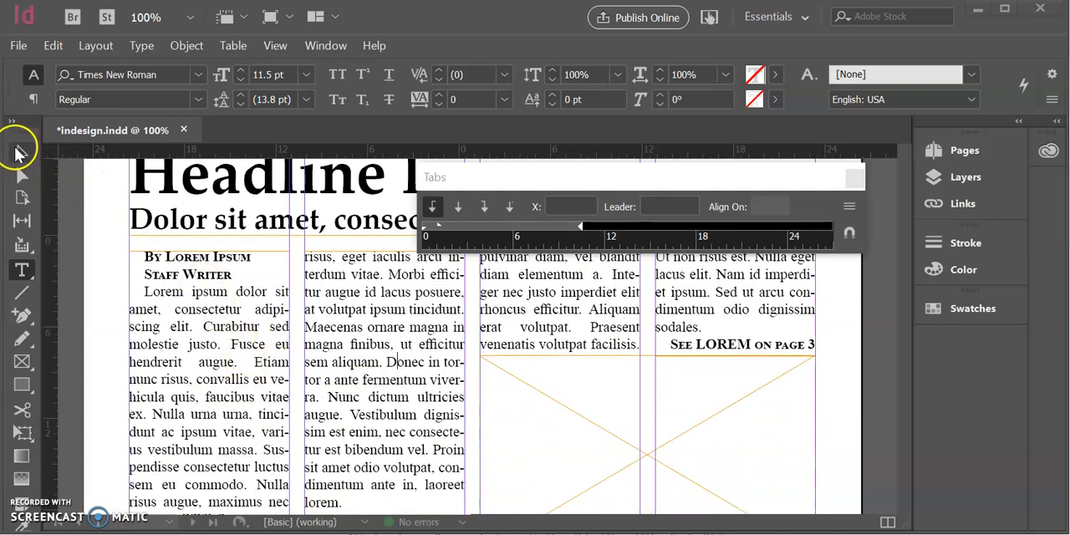
click(17, 151)
scroll(792, 488, down, 2)
click(645, 414)
click(613, 402)
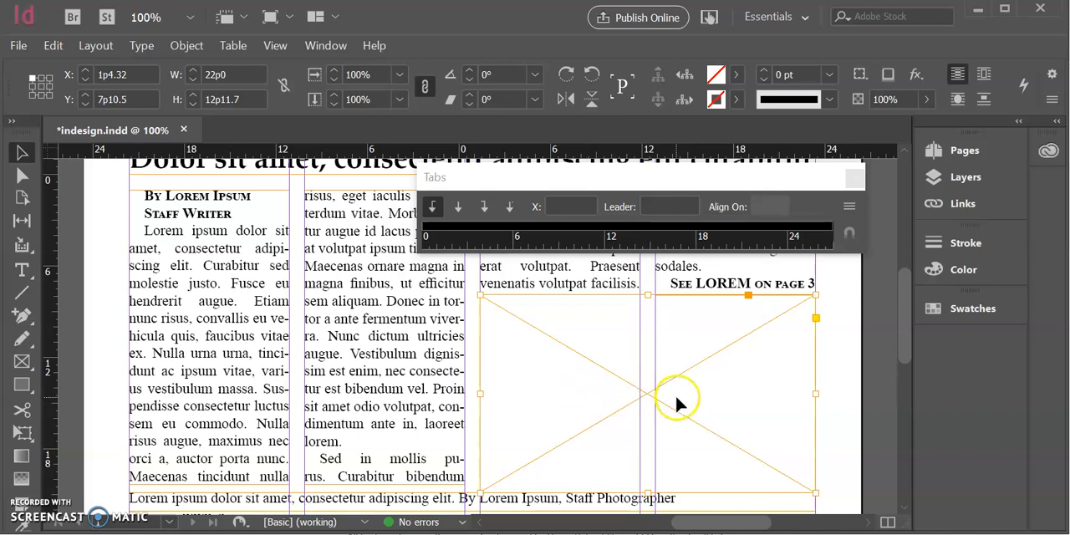
scroll(675, 401, right, 3)
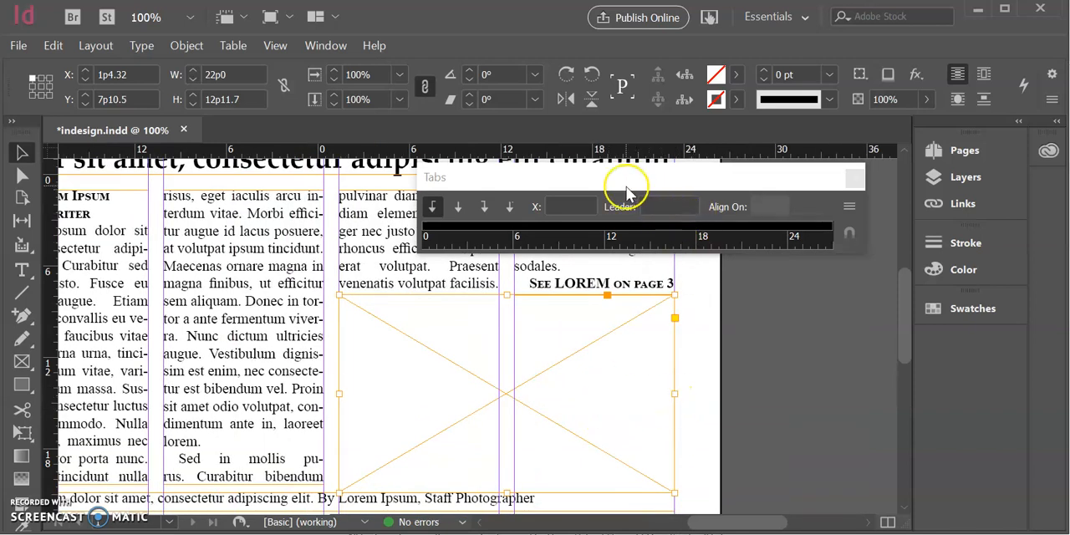
click(853, 178)
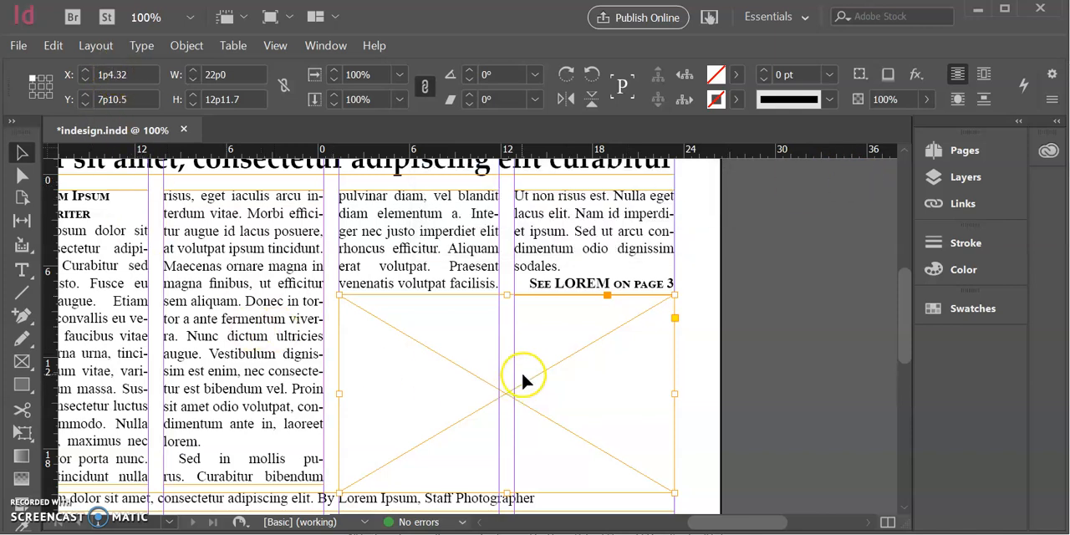
Place the photo JPG from folder 2 on the student share into the selected picture frame
click(18, 45)
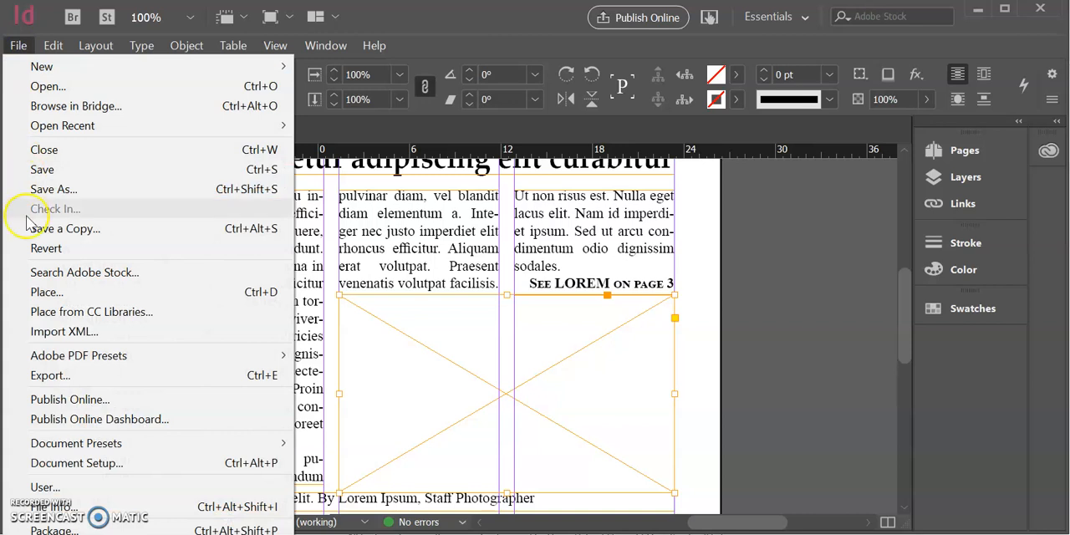
click(41, 296)
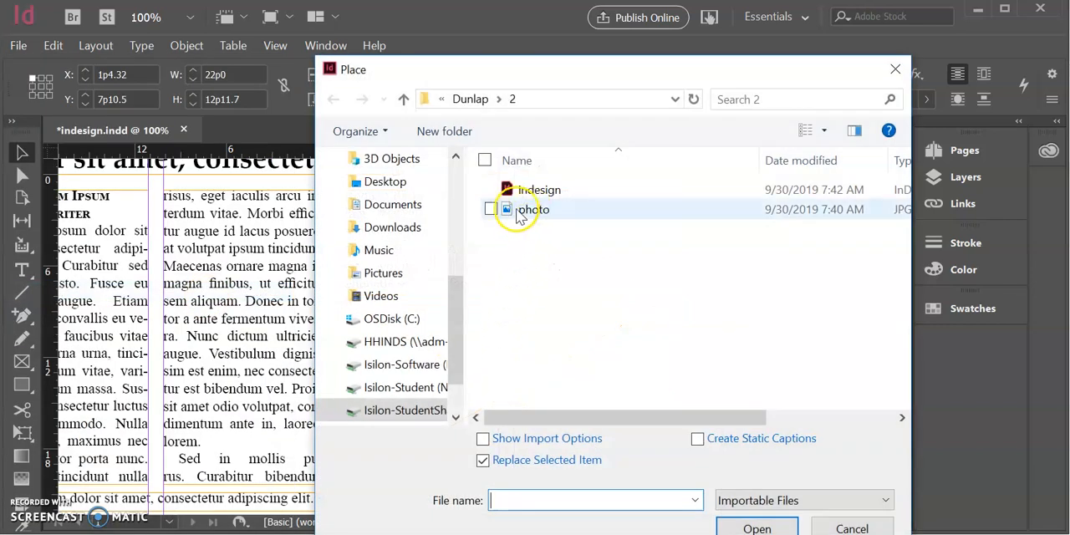
click(519, 214)
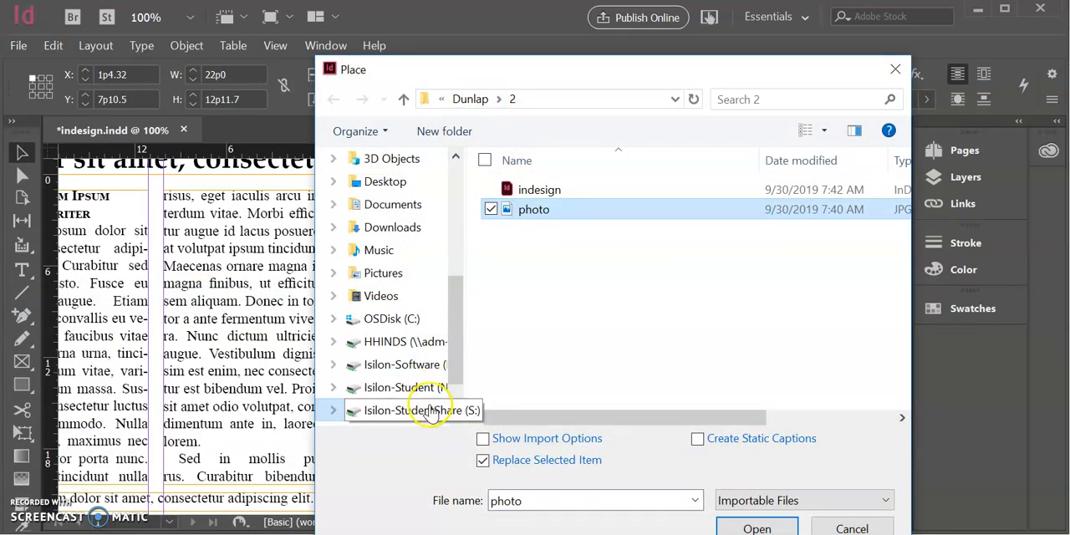
click(395, 411)
scroll(614, 274, down, 5)
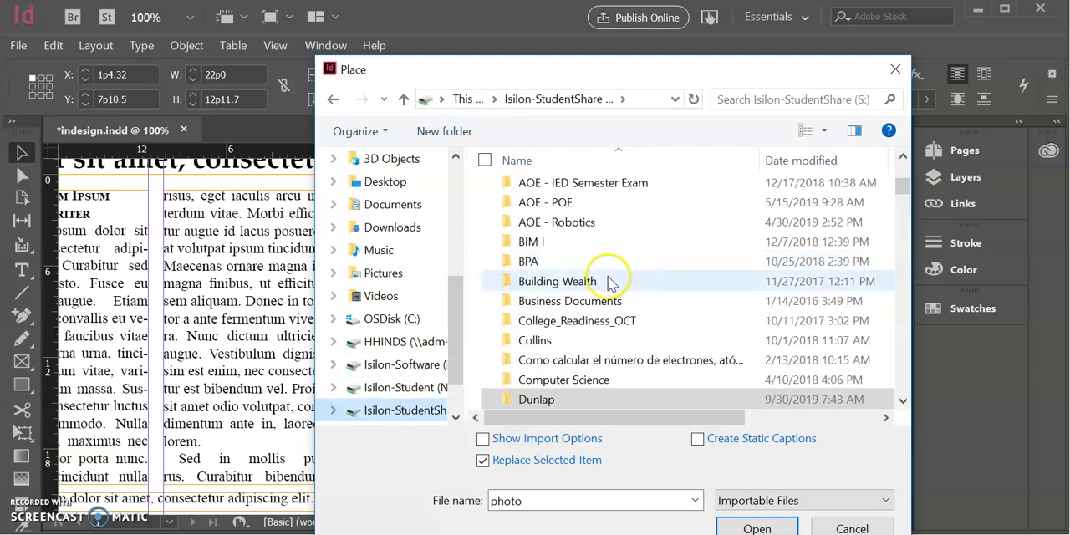
click(525, 282)
double_click(525, 281)
double_click(526, 210)
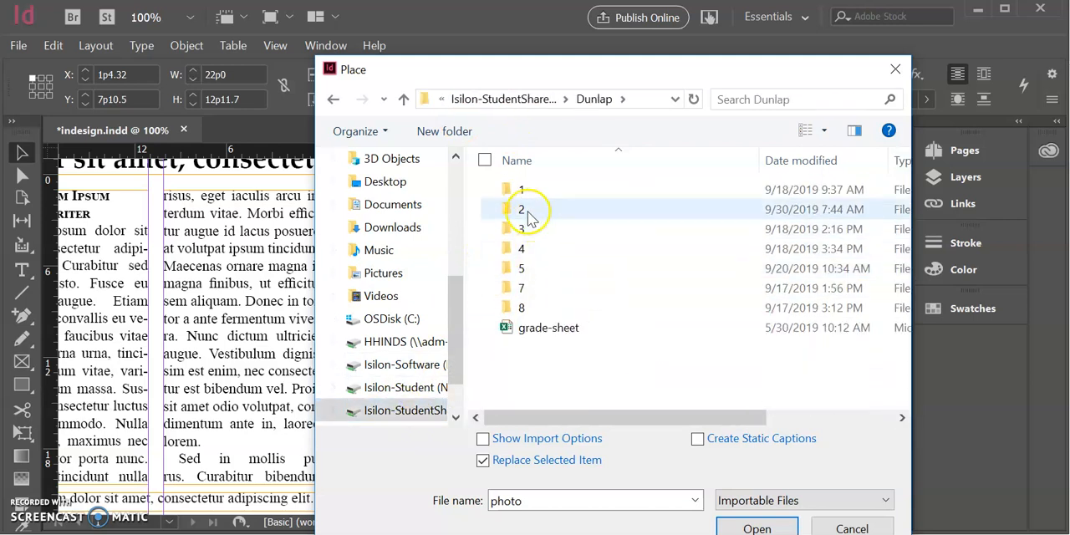
double_click(529, 212)
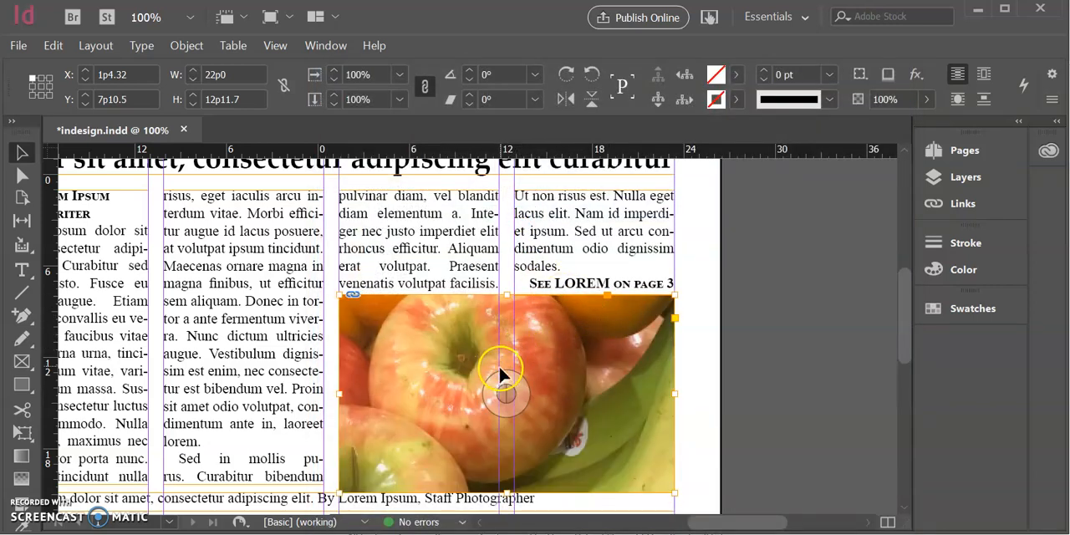
Try moving the photo with its frame and shortening the frame to 6p10.5 high, undoing each change
scroll(500, 370, down, 2)
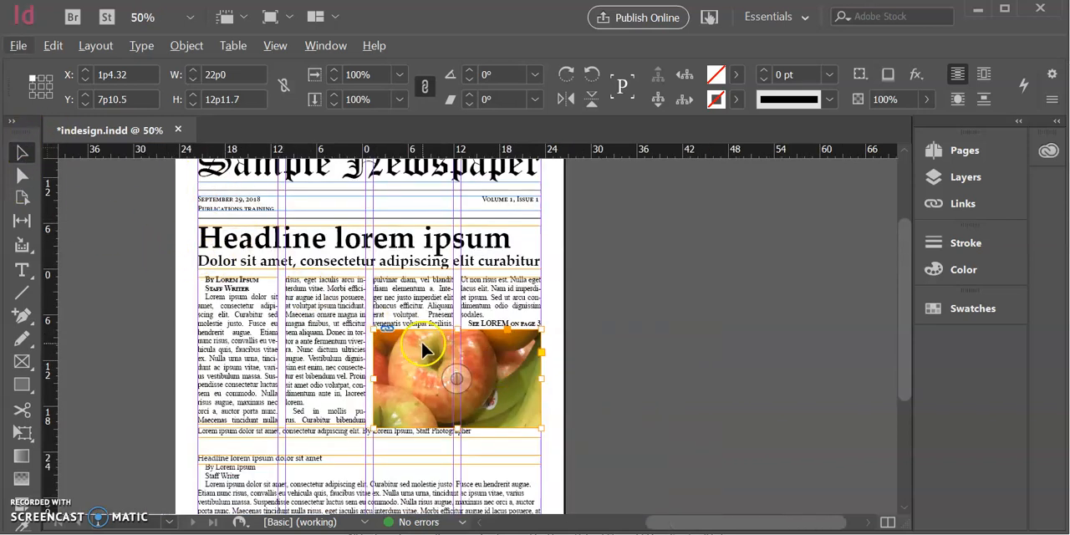
click(24, 175)
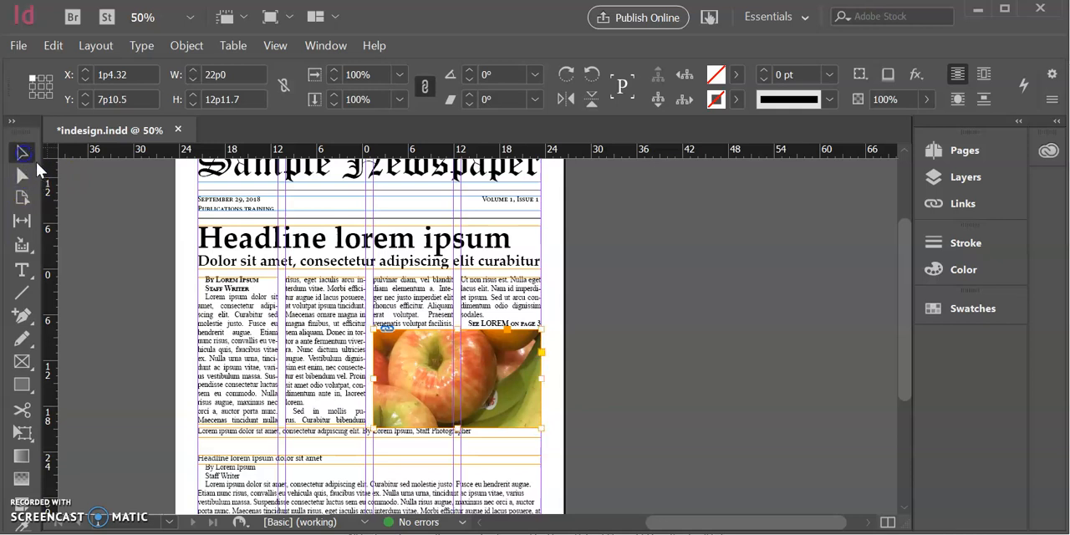
click(22, 153)
click(695, 404)
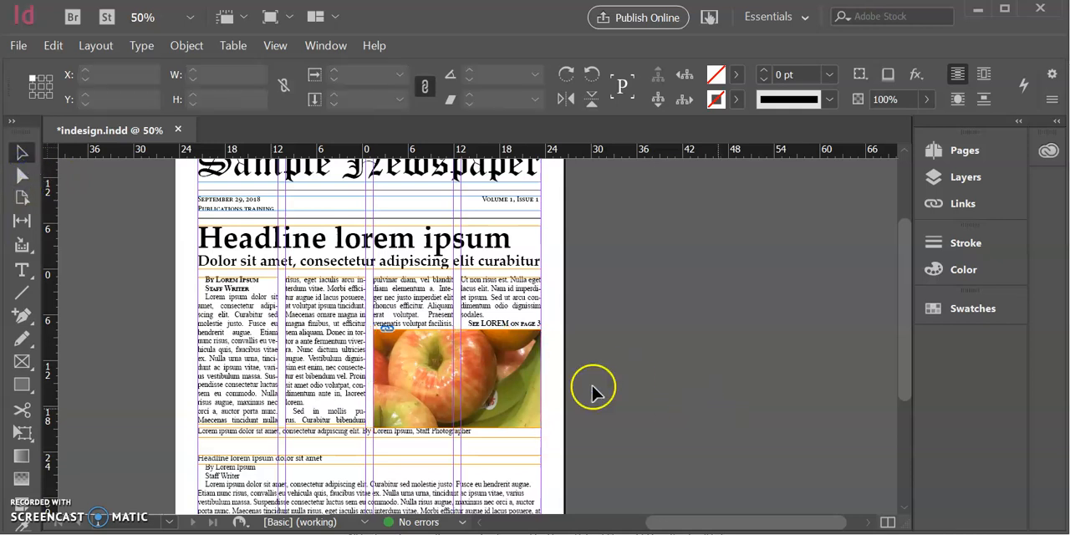
click(495, 376)
drag(514, 399, 516, 398)
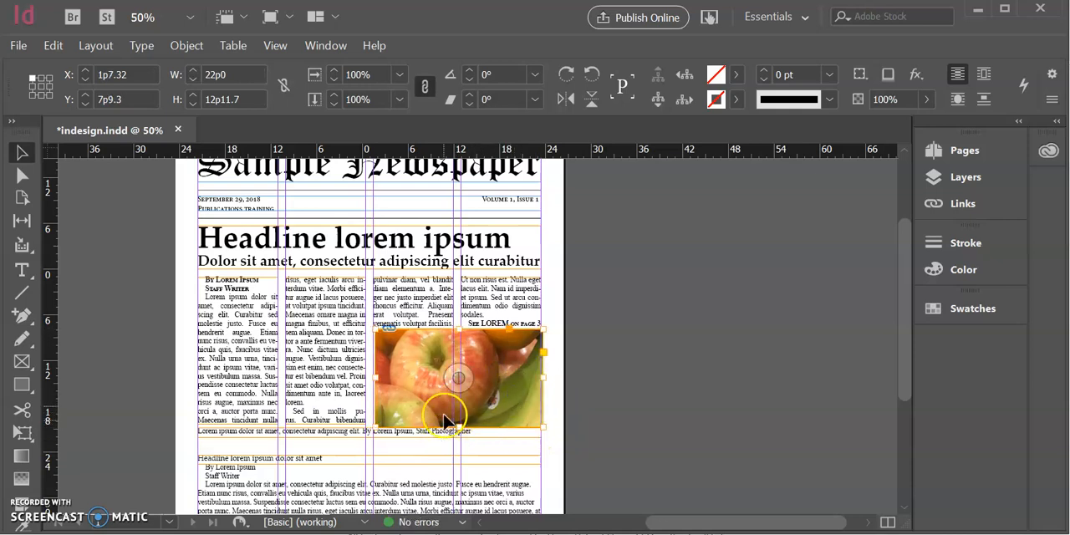
key(ctrl+z)
drag(457, 427, 478, 382)
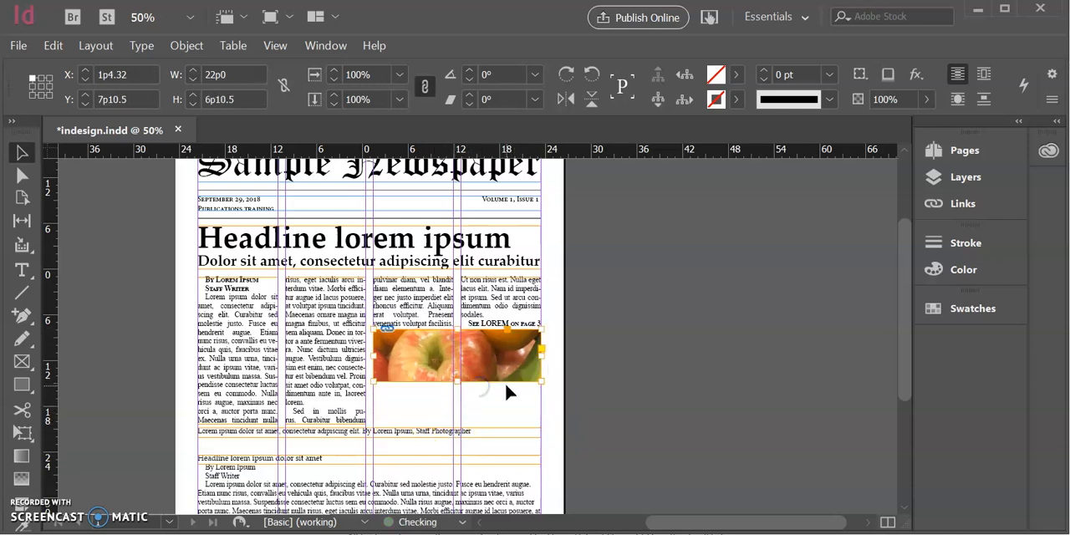
key(ctrl+z)
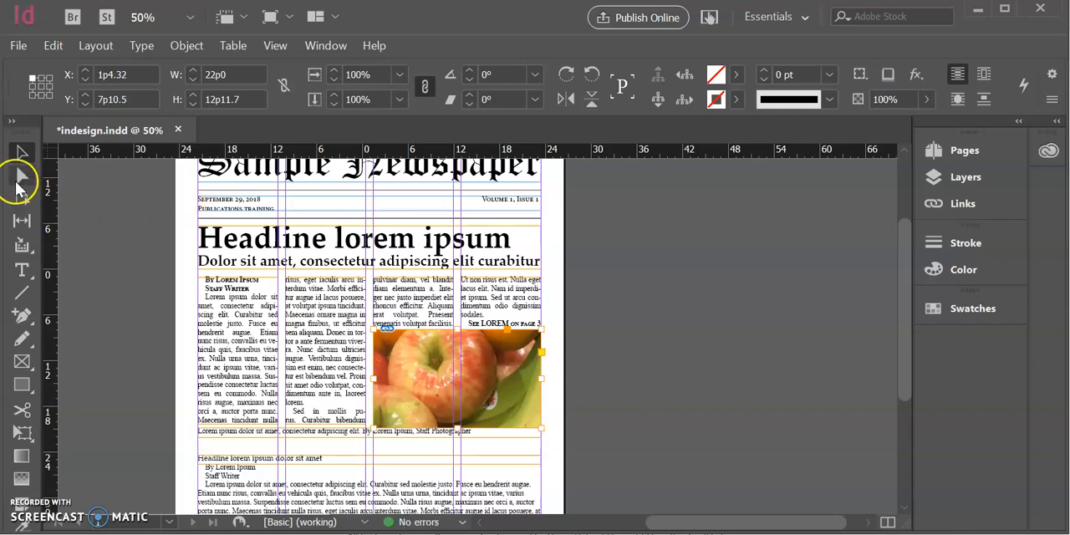
Try to shrink the photo content inside its frame non-proportionally, to W 9p7.65 and H 16p9
click(21, 177)
click(384, 352)
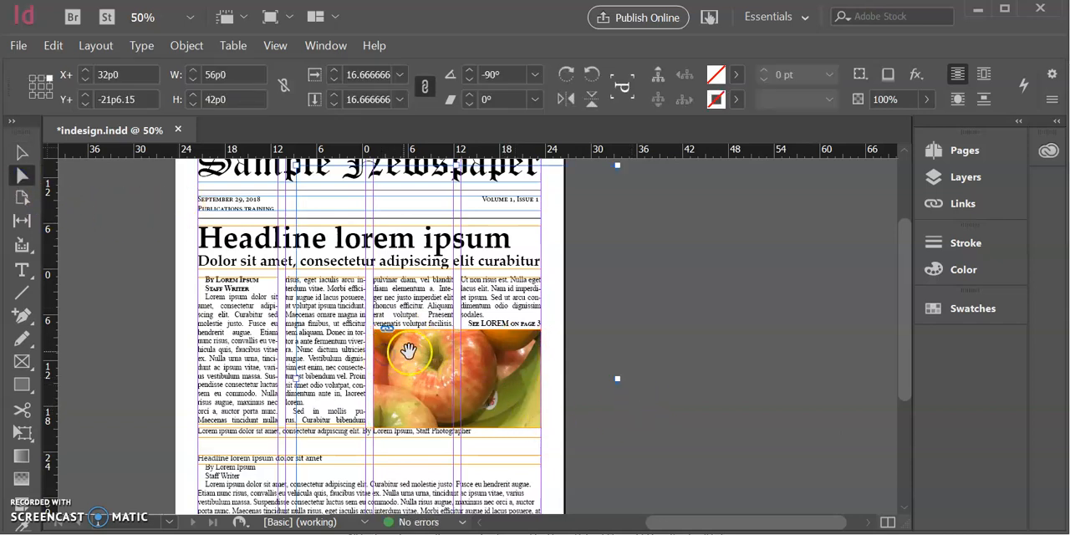
scroll(526, 399, down, 5)
key(ctrl+minus)
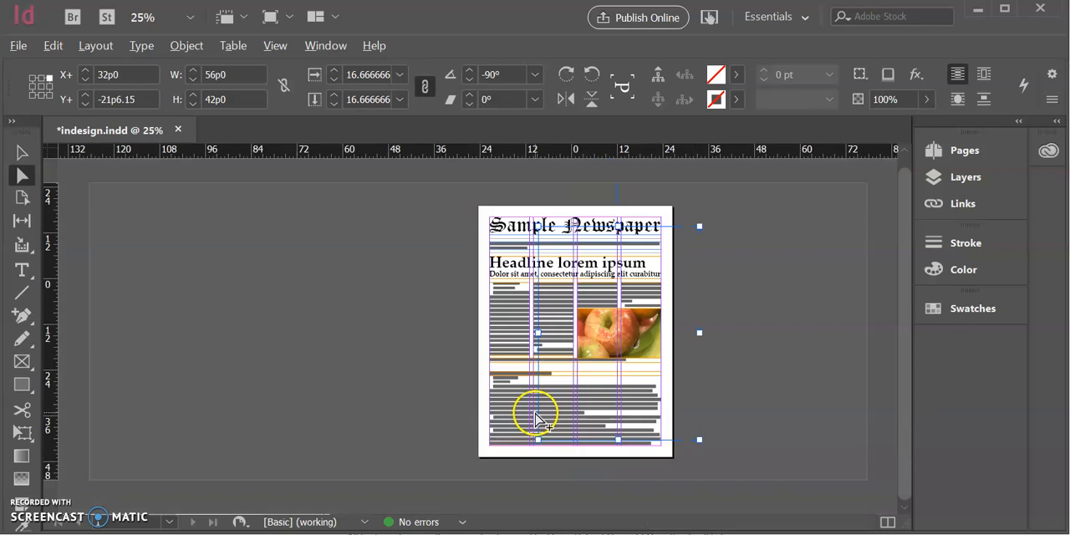
key(ctrl+minus)
drag(585, 391, 560, 348)
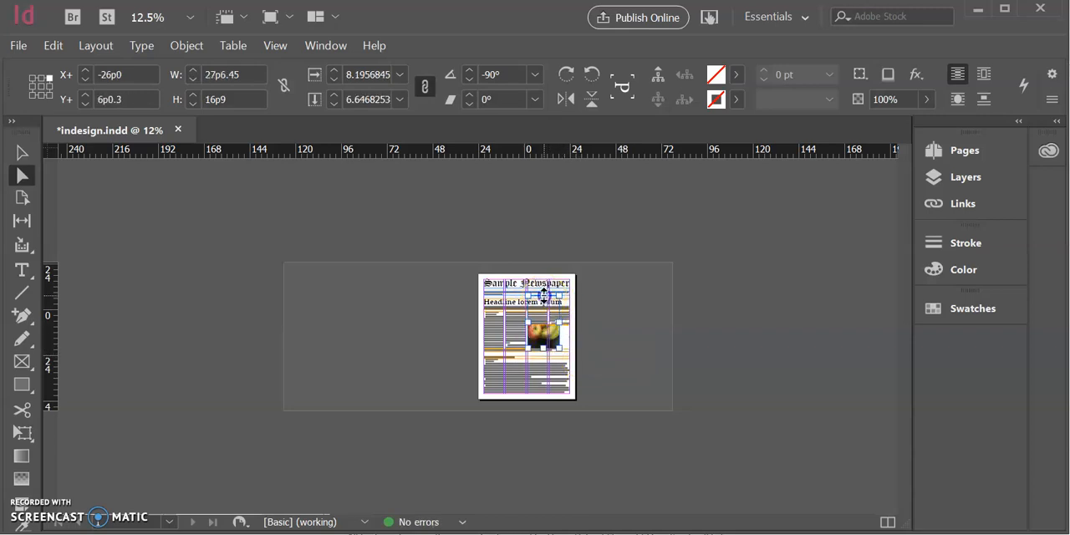
drag(544, 294, 551, 338)
scroll(577, 337, up, 3)
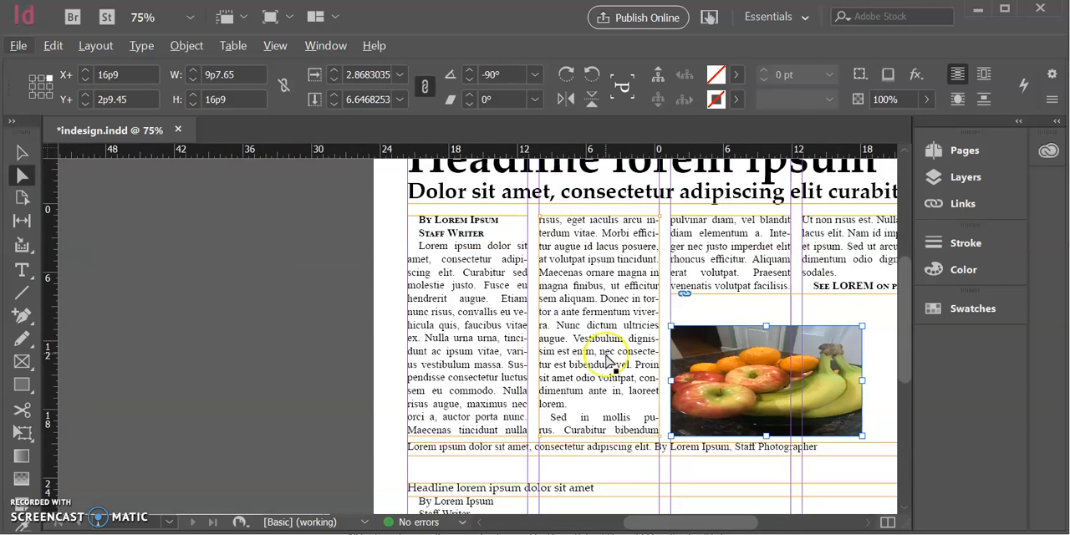
Undo the photo content's resizing and its placement, back to the empty picture frame
scroll(650, 395, down, 2)
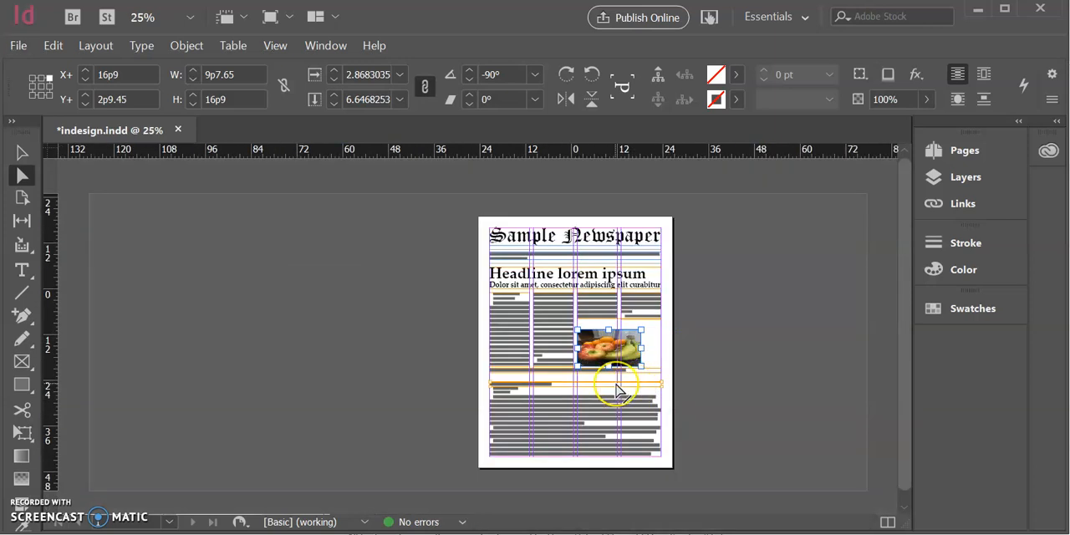
key(ctrl+z)
key(ctrl+z)
key(ctrl+z)
key(ctrl+z)
key(ctrl+z)
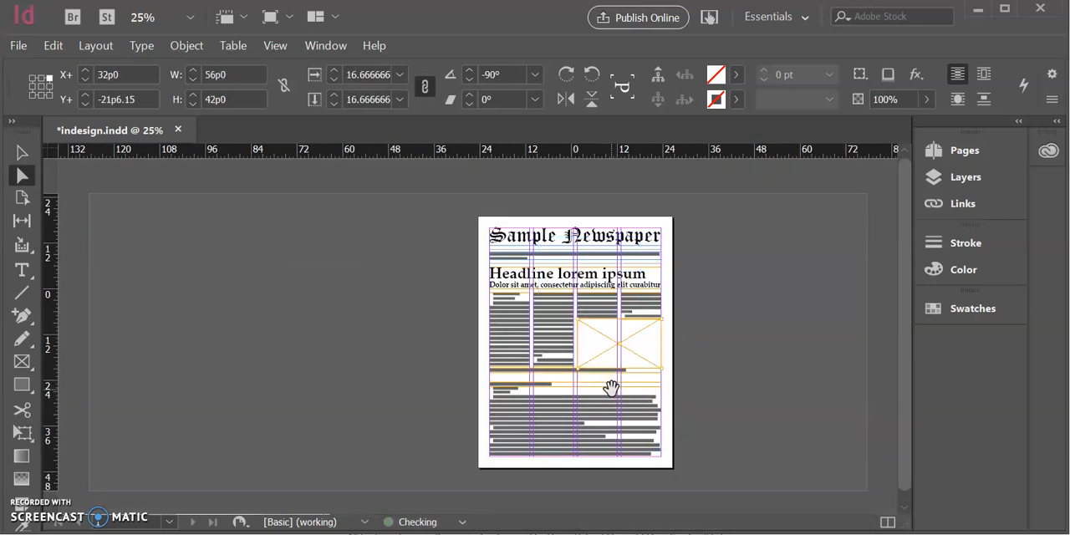
Place the photo JPG into the empty picture frame again
click(22, 152)
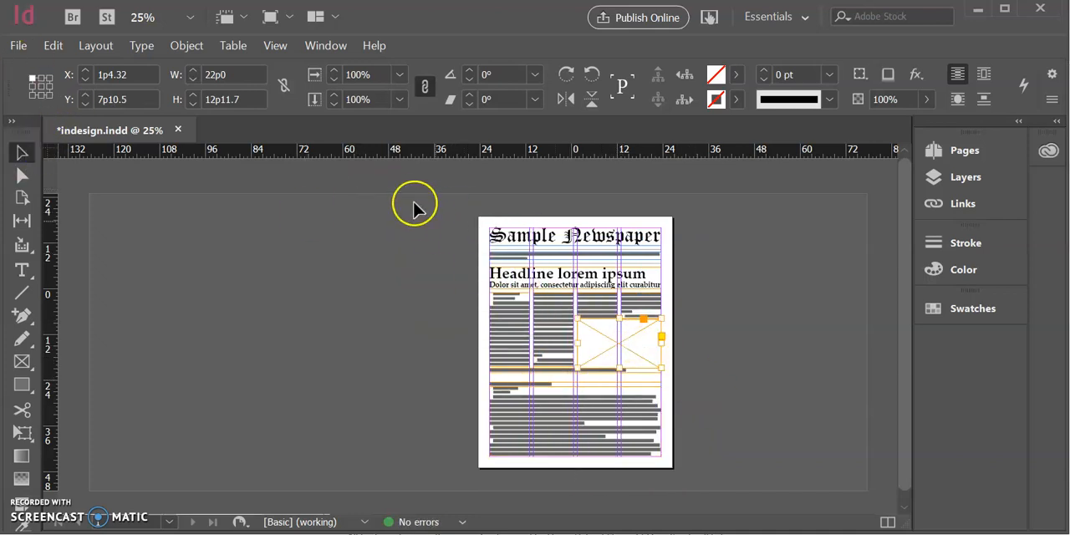
click(17, 46)
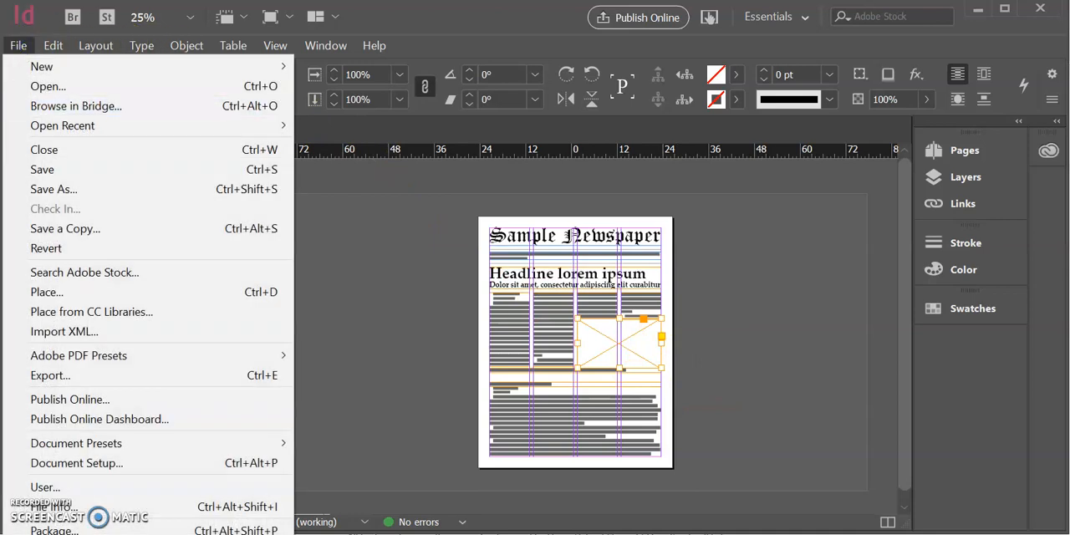
click(36, 295)
double_click(515, 207)
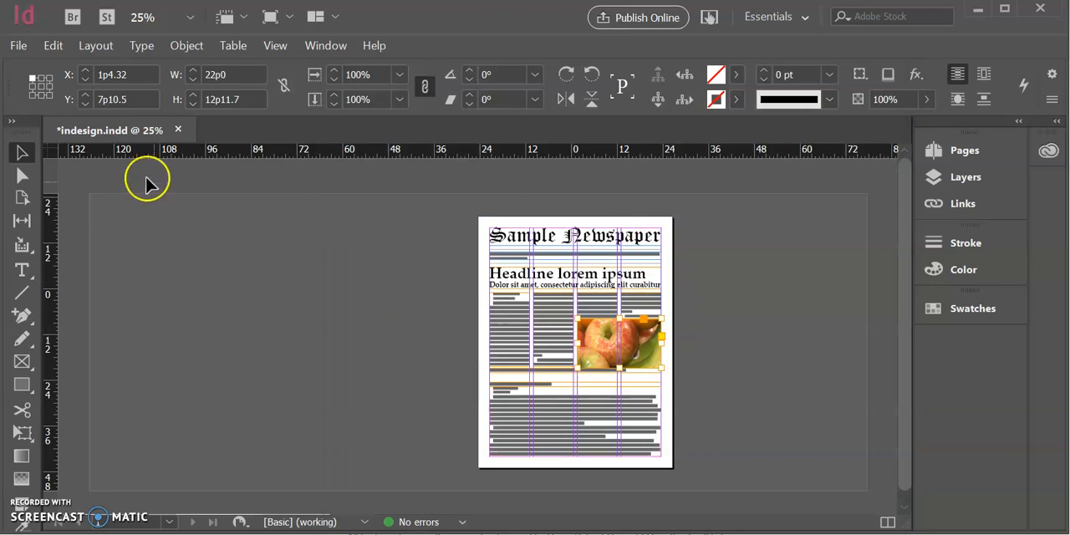
Scale the photo content proportionally inside its frame to about 9.63%, roughly W 32p4.45 by H 24p3.3, still filling the frame
click(21, 175)
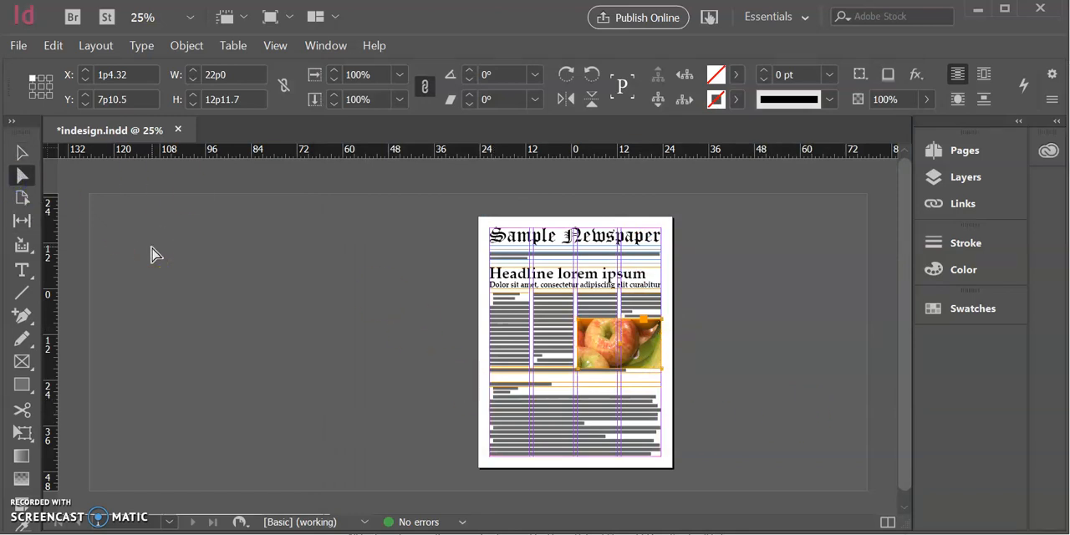
click(619, 332)
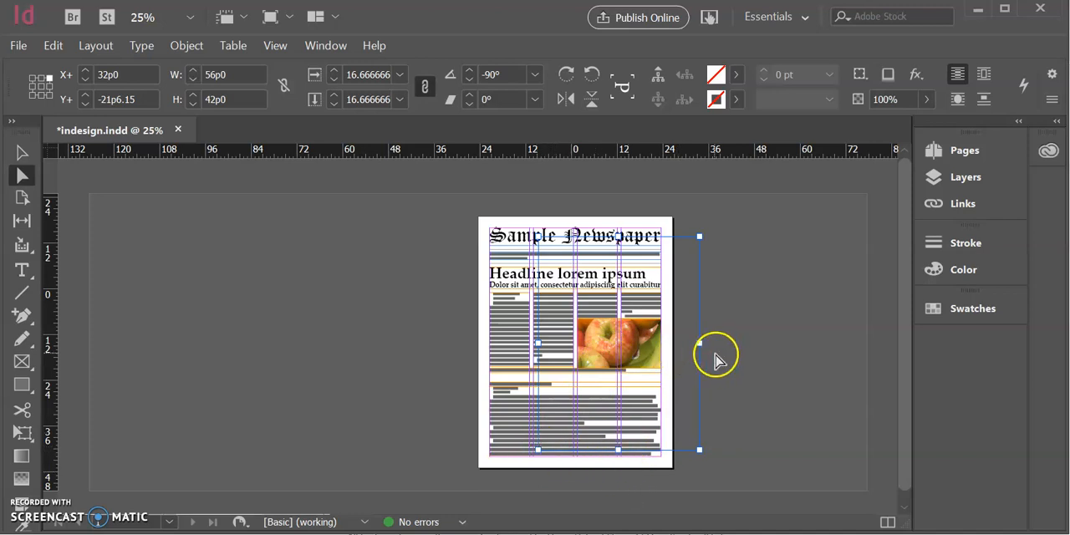
drag(697, 446, 667, 408)
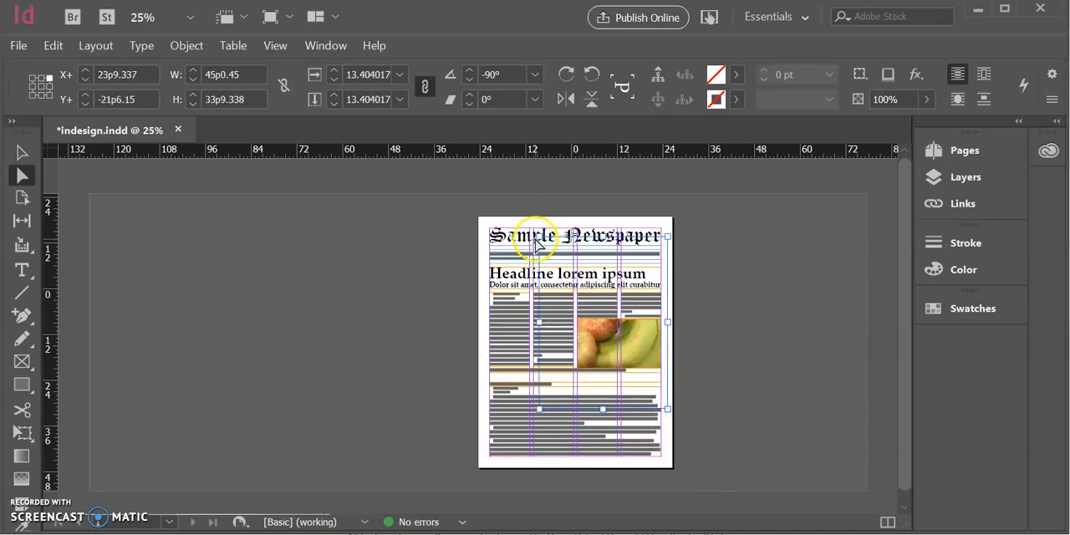
drag(535, 236, 575, 284)
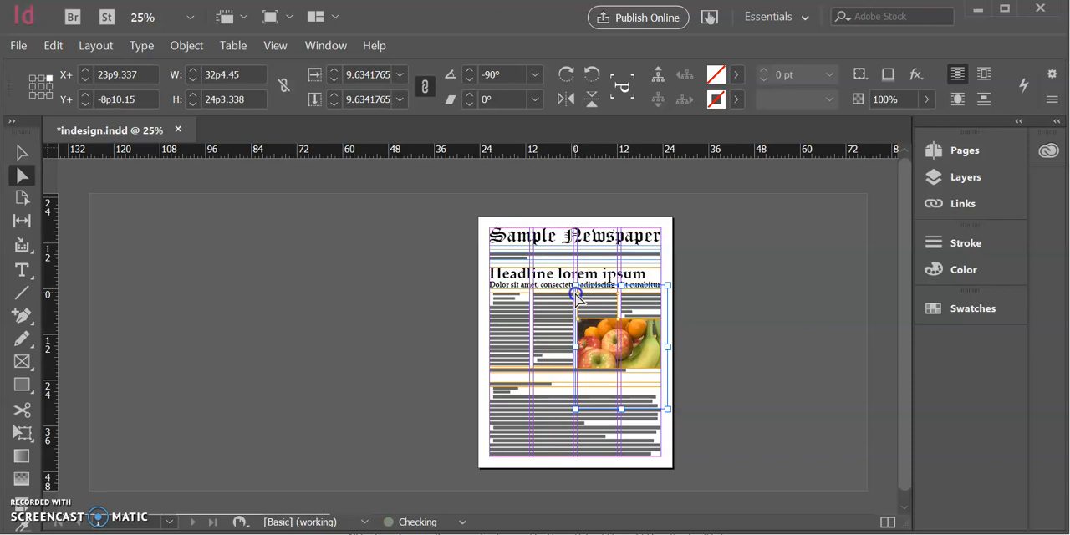
key(ctrl+equal)
key(ctrl+equal)
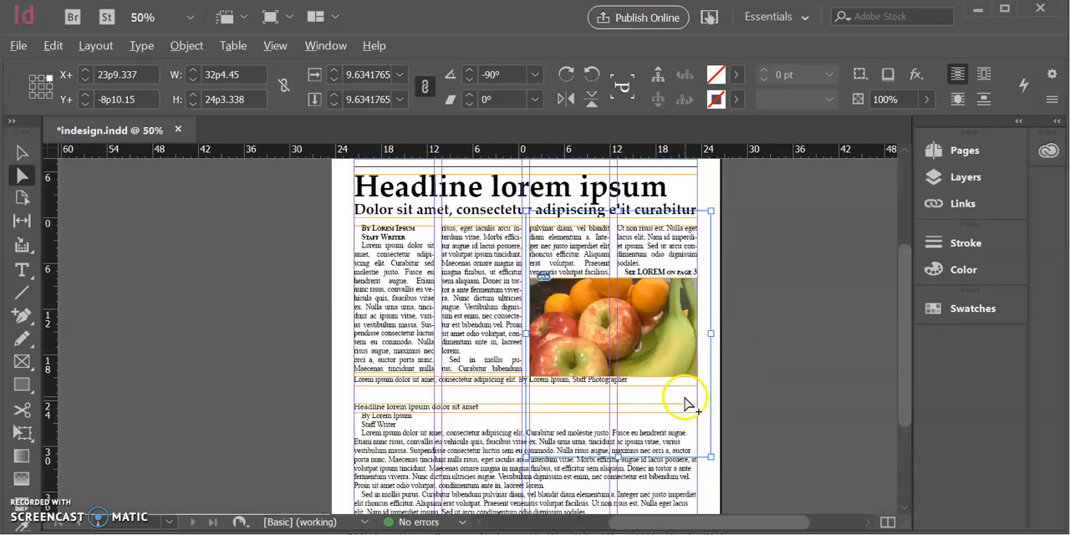
Scale the photo content proportionally to W 30p0 by H 22p6, about 8.93%, and shift it down inside its frame, keeping the frame filled
drag(725, 487, 707, 449)
scroll(708, 449, up, 3)
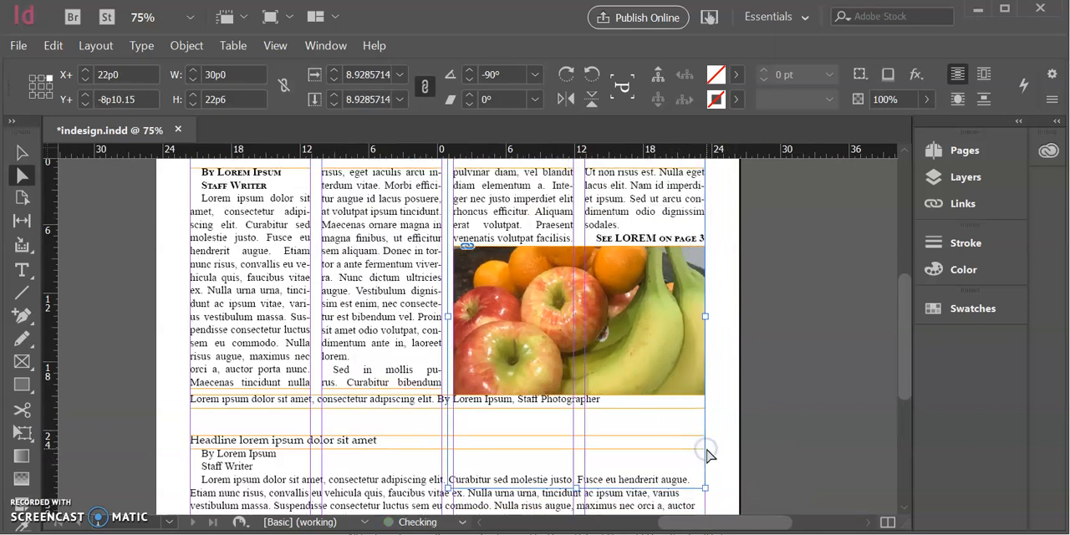
drag(641, 394, 639, 422)
click(799, 383)
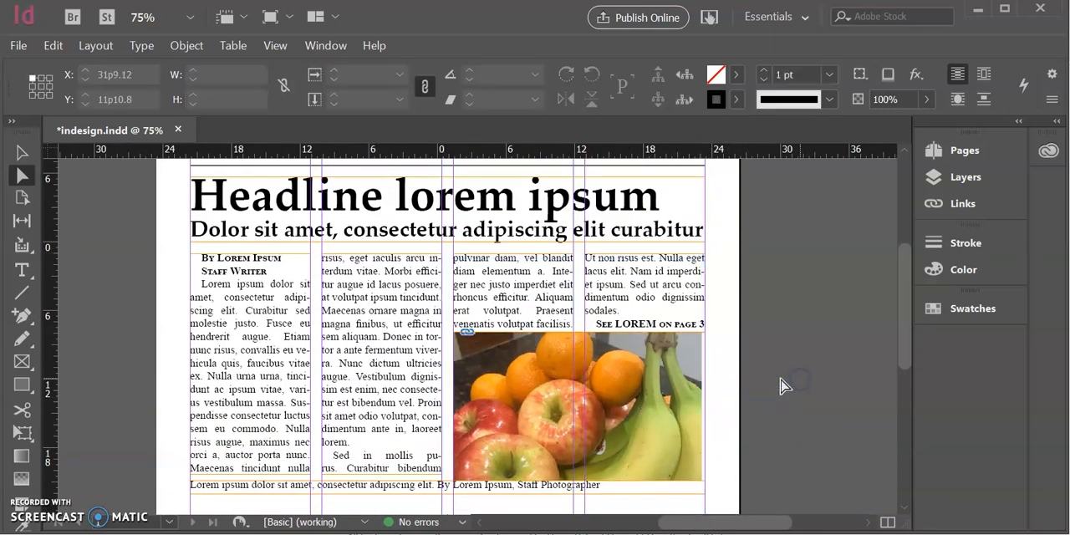
click(658, 385)
scroll(571, 280, down, 1)
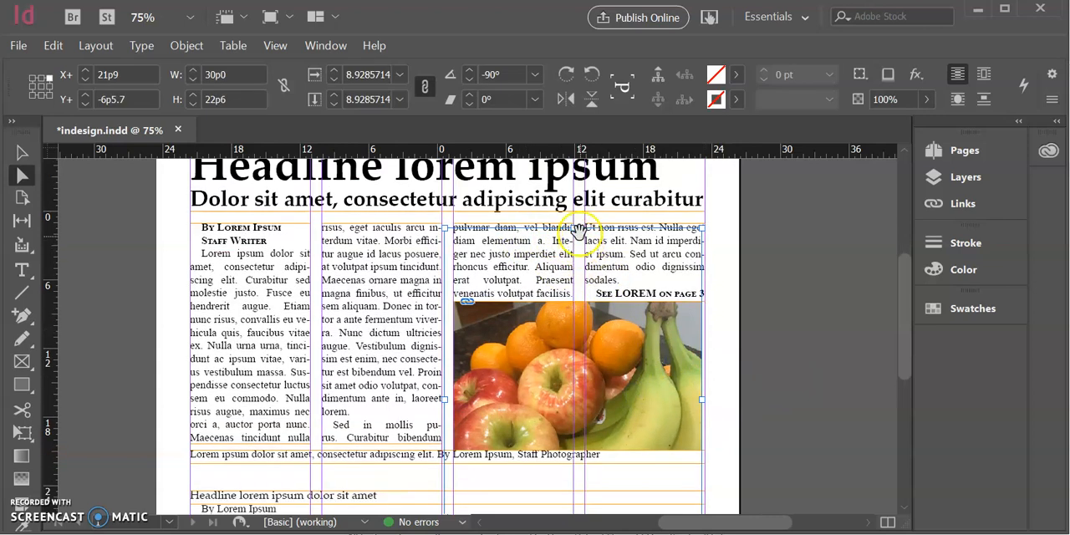
Try to squash the photo content non-proportionally to W 12p11.4 by H 22p6 to fit the frame's height, and undo the distortion
scroll(593, 359, down, 1)
scroll(580, 290, up, 1)
drag(574, 226, 576, 303)
scroll(579, 311, down, 5)
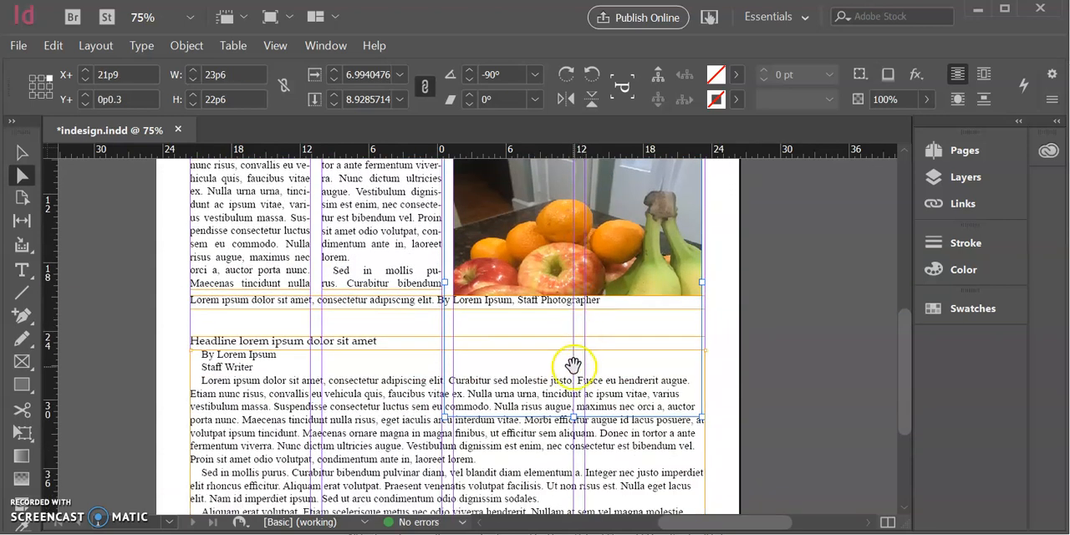
drag(572, 428, 590, 289)
scroll(595, 280, up, 1)
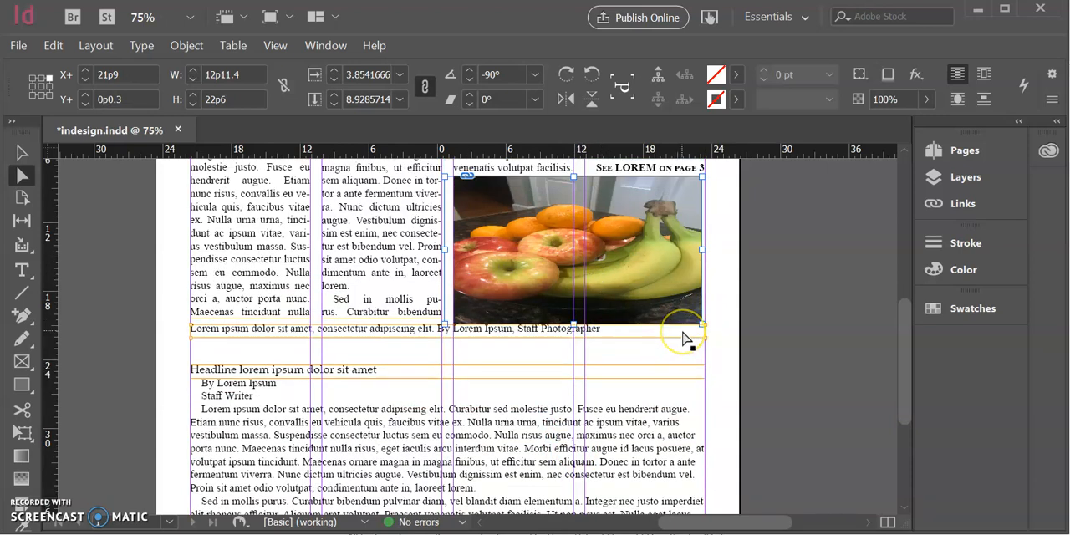
click(816, 266)
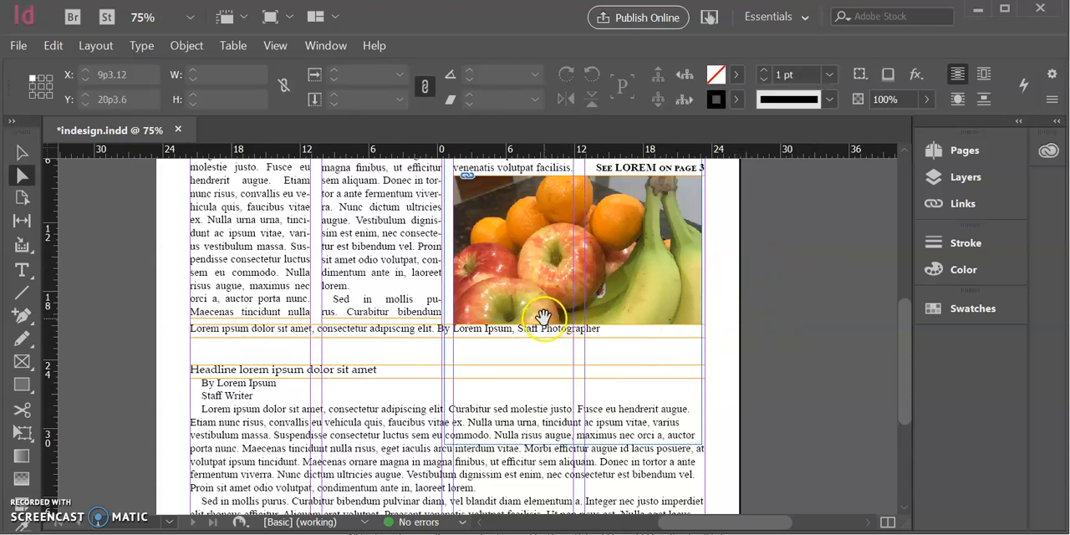
Nudge the photo content inside its frame so its right edge meets the frame's right edge, at X+ 22p0 and Y+ -6p10.5
click(652, 244)
drag(652, 245, 656, 242)
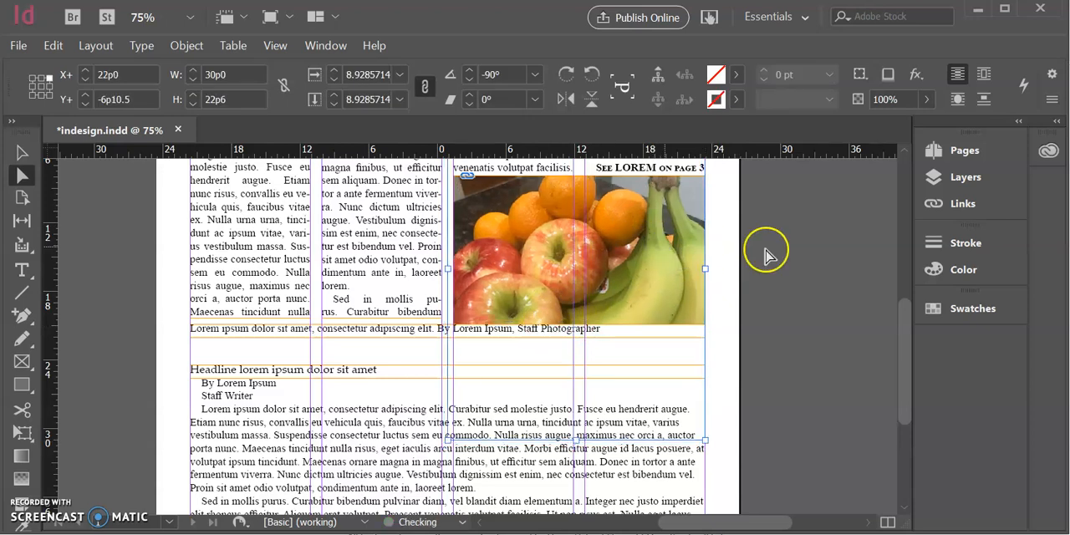
click(766, 253)
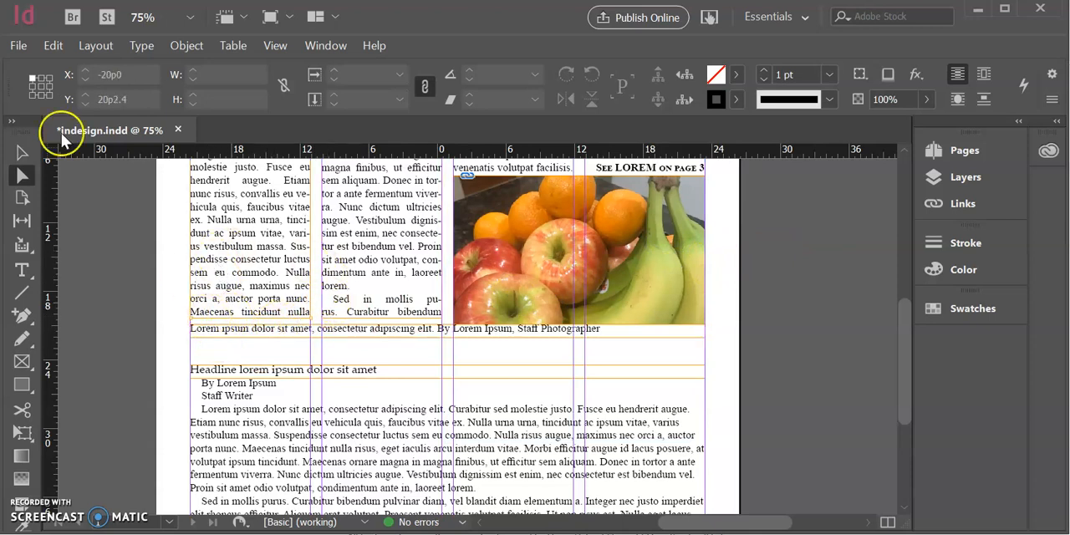
Move the caption frame below the photo and narrow it to the photo's width, W 22p0 by H 2p8.7, at X 1p4.32 and Y 22p0.3
click(22, 151)
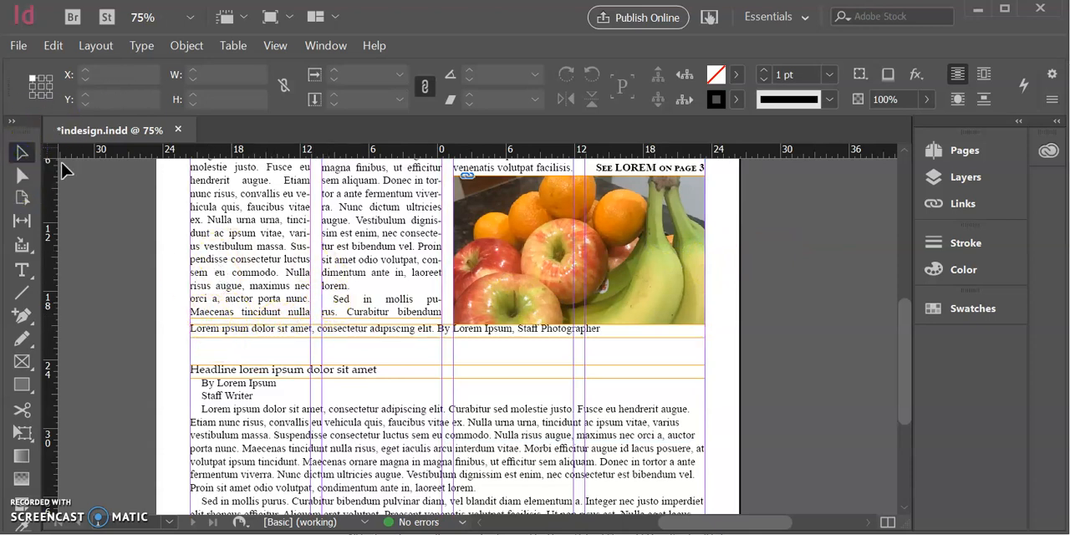
click(208, 330)
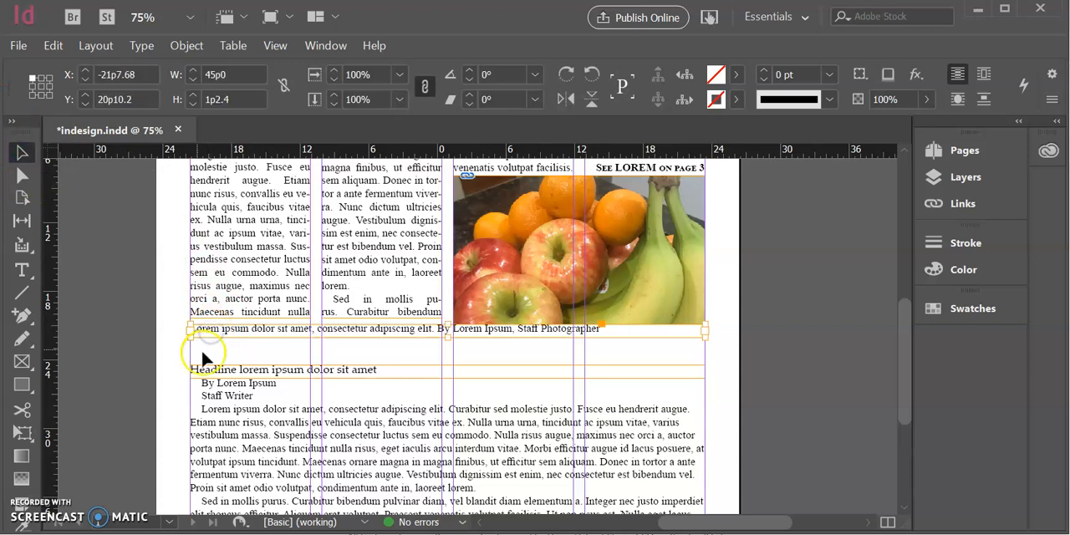
drag(278, 332, 352, 346)
drag(266, 351, 448, 371)
drag(773, 358, 705, 372)
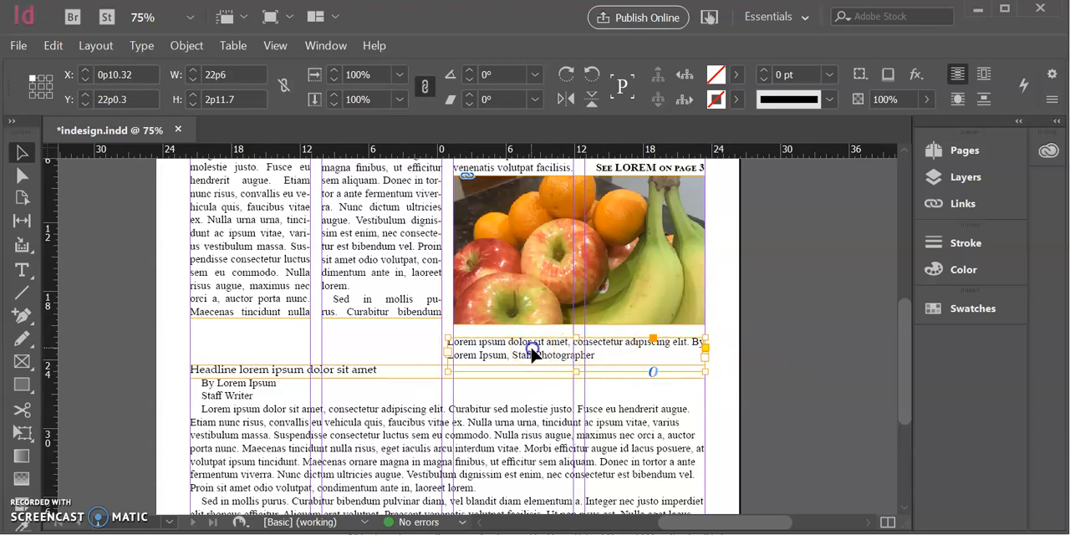
key(ctrl+equal)
key(ctrl+equal)
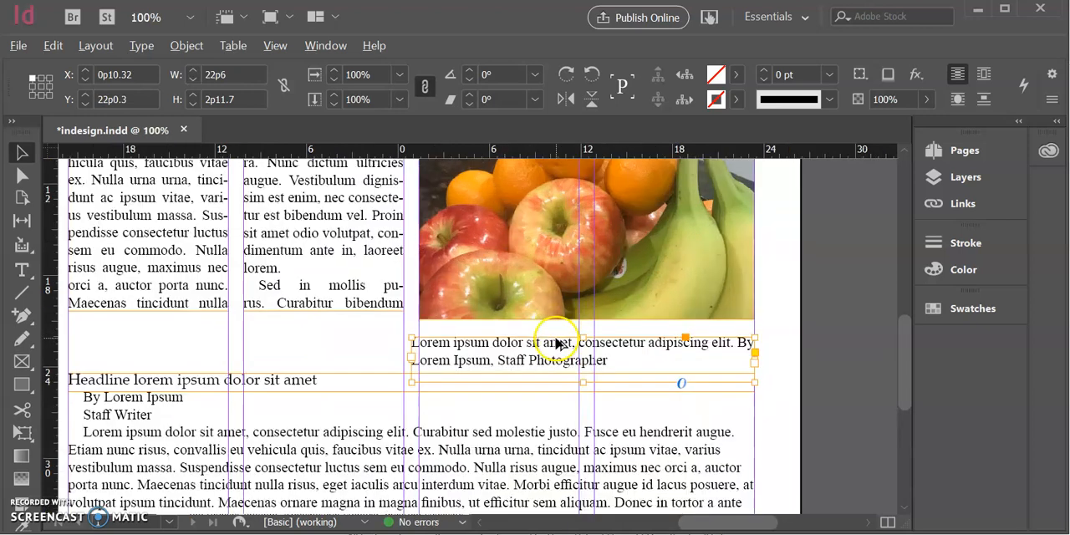
drag(229, 391, 244, 390)
Set the caption's first sentence, "Lorem ipsum dolor sit amet, consectetur adipiscing elit.", in italic
double_click(325, 370)
triple_click(664, 345)
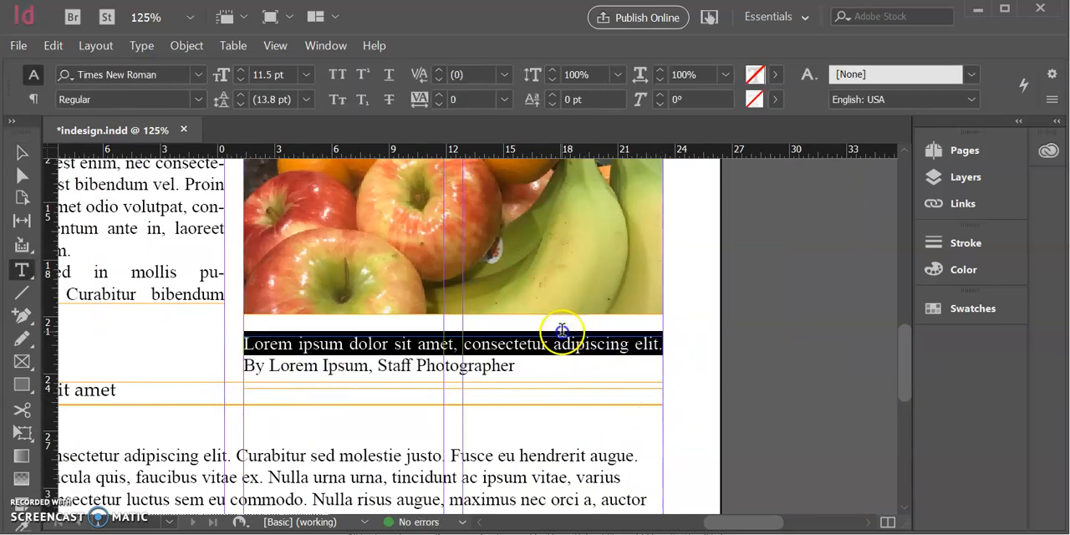
click(198, 100)
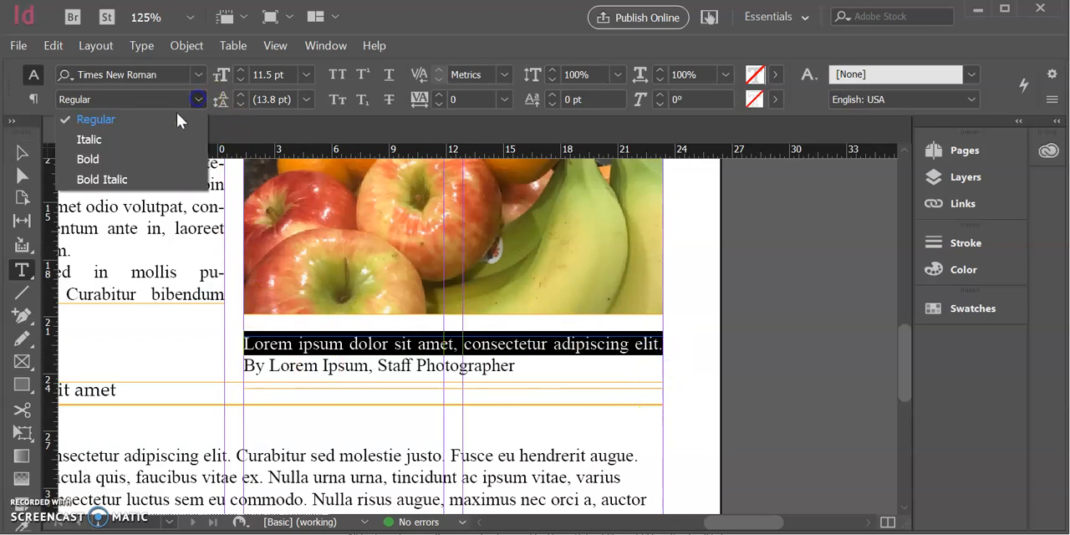
click(117, 147)
Format the photo credit "By Lorem Ipsum, Staff Photographer" in bold small caps
drag(512, 365, 94, 364)
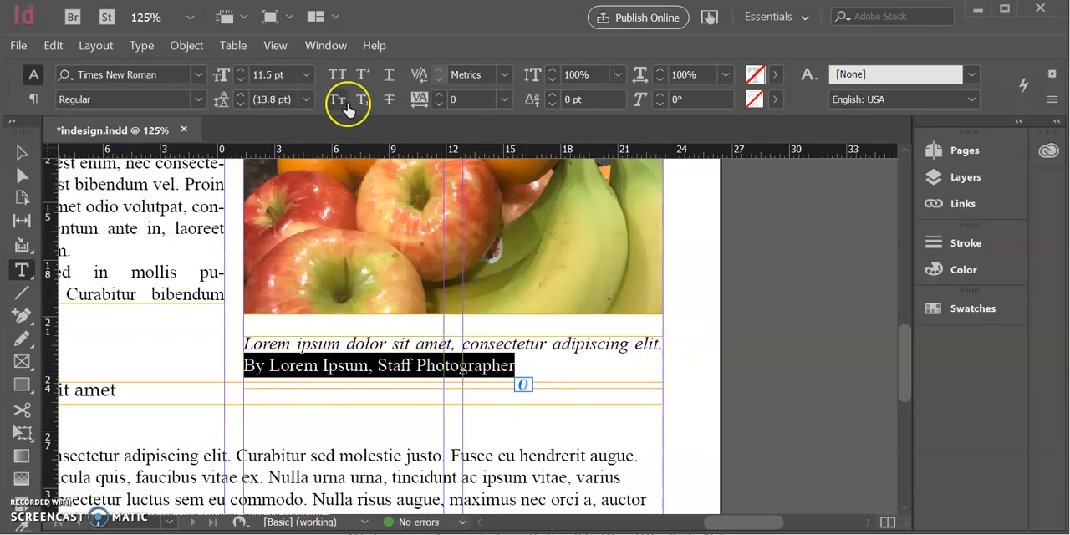
click(337, 100)
click(198, 102)
click(143, 158)
click(294, 365)
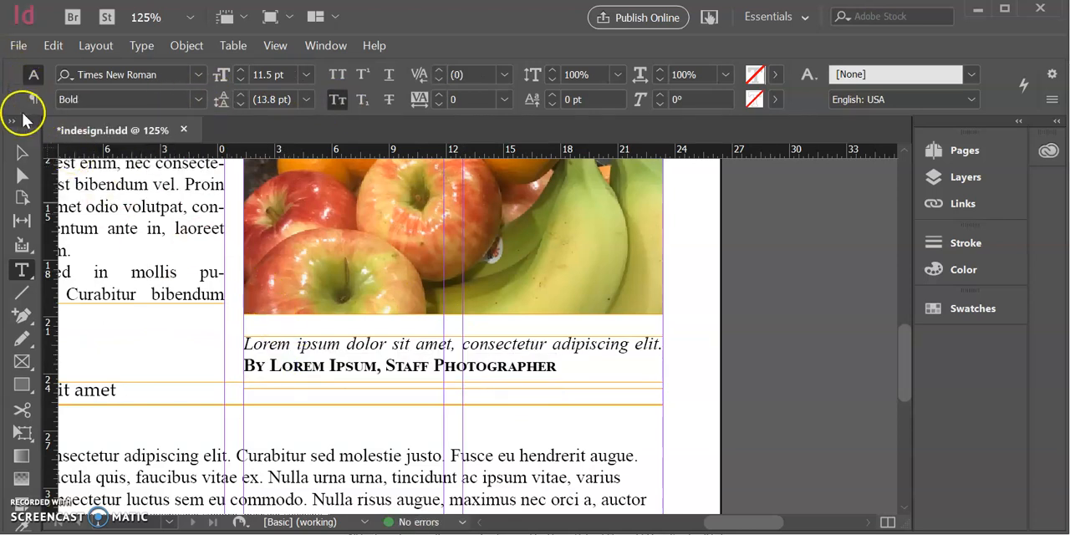
Relocate the rulers' zero point so the vertical ruler measures from the photo's bottom edge
click(22, 152)
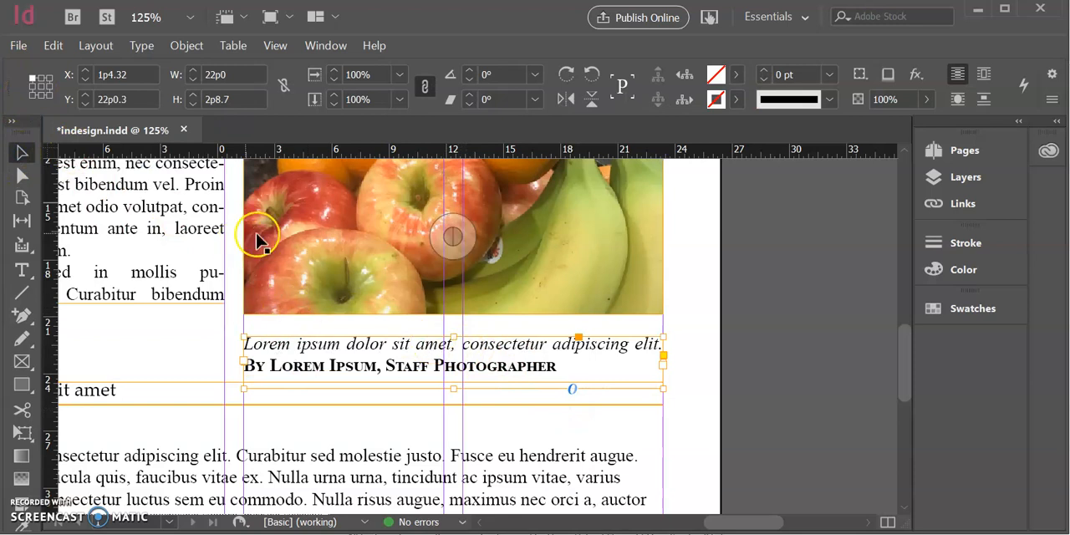
key(ctrl+equal)
key(ctrl+equal)
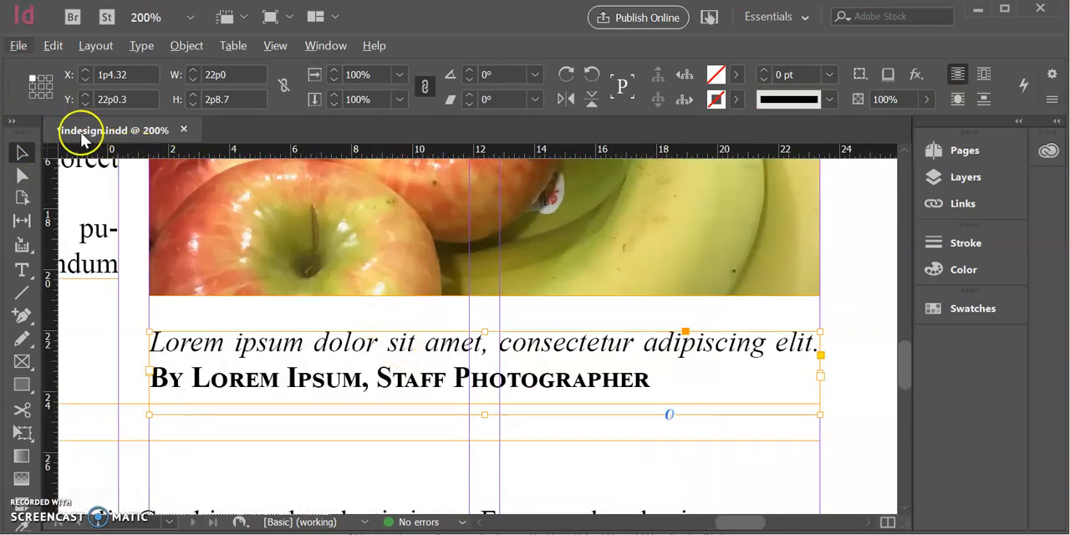
drag(48, 144, 311, 298)
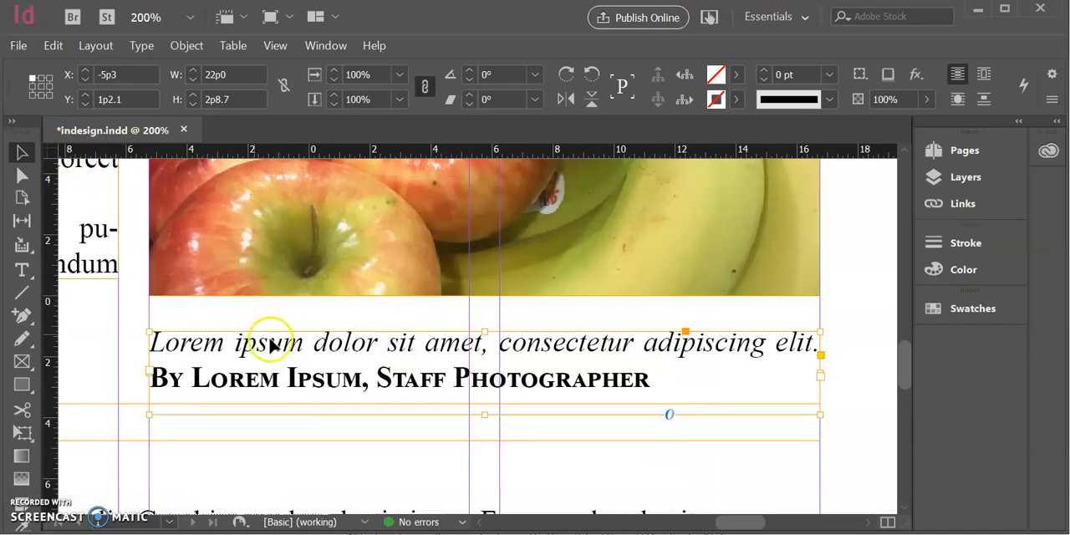
Raise the caption frame's top edge to Y 1p0.6 and trim its bottom edge to the text, for a height of 1p11.4
mouse_move(488, 330)
mouse_down()
mouse_move(491, 318)
mouse_move(489, 327)
mouse_up()
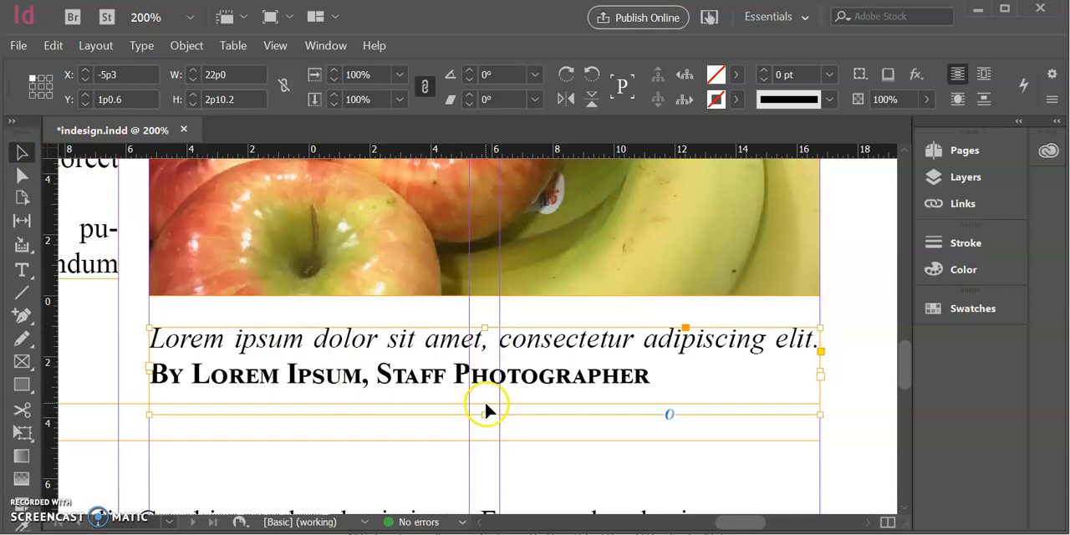
drag(482, 415, 485, 386)
scroll(649, 387, up, 1)
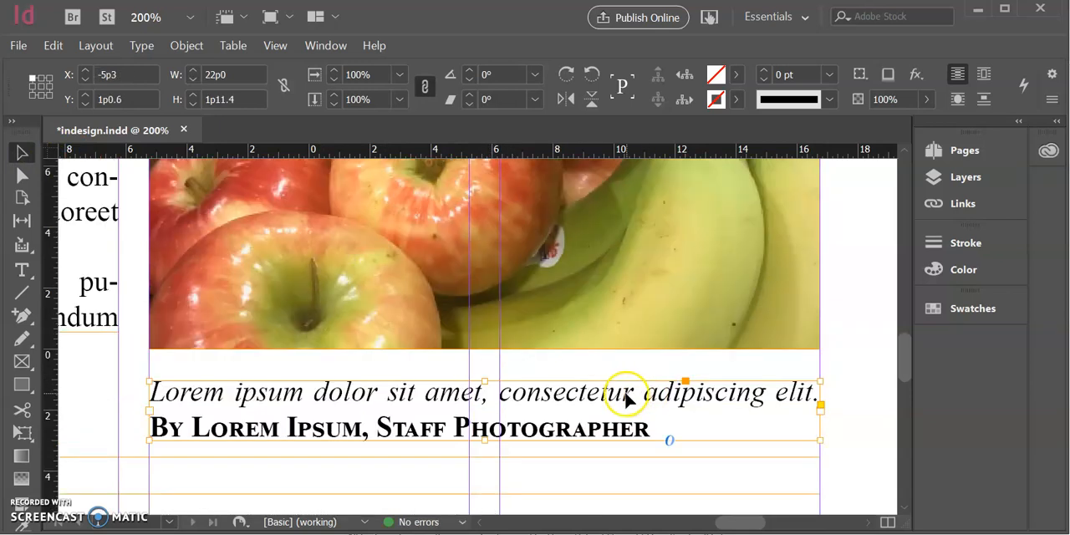
Extend the first two story columns downward to just above the second headline, with the second column's height at 22p0.9
scroll(512, 387, down, 1)
scroll(503, 363, left, 3)
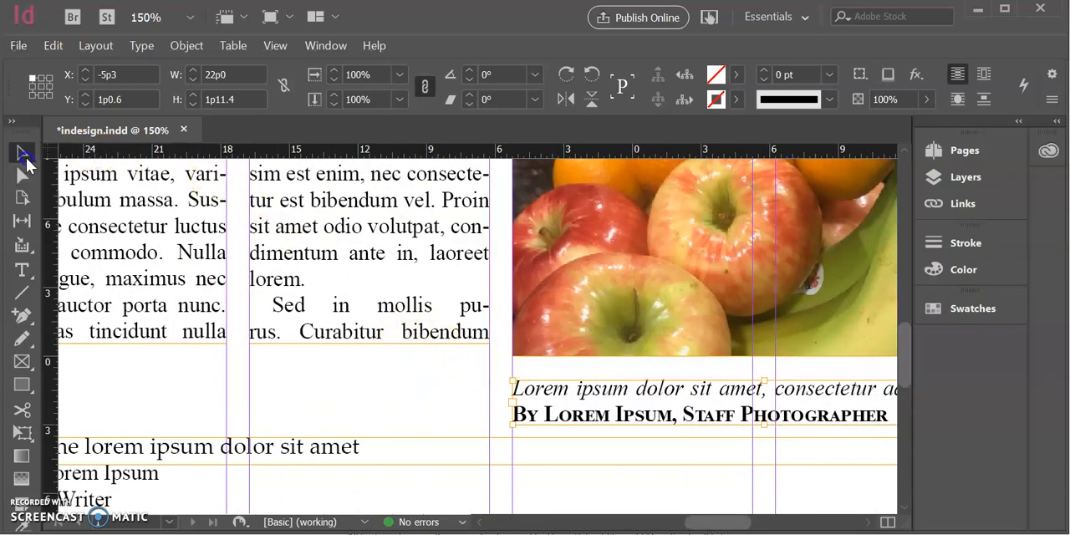
scroll(375, 334, left, 2)
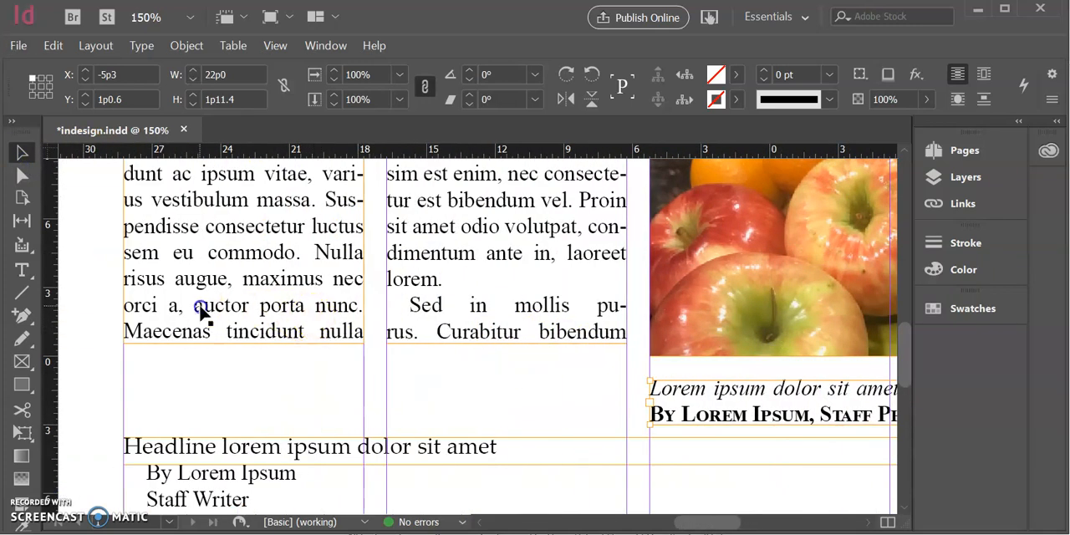
drag(244, 341, 223, 402)
click(454, 322)
drag(508, 343, 499, 407)
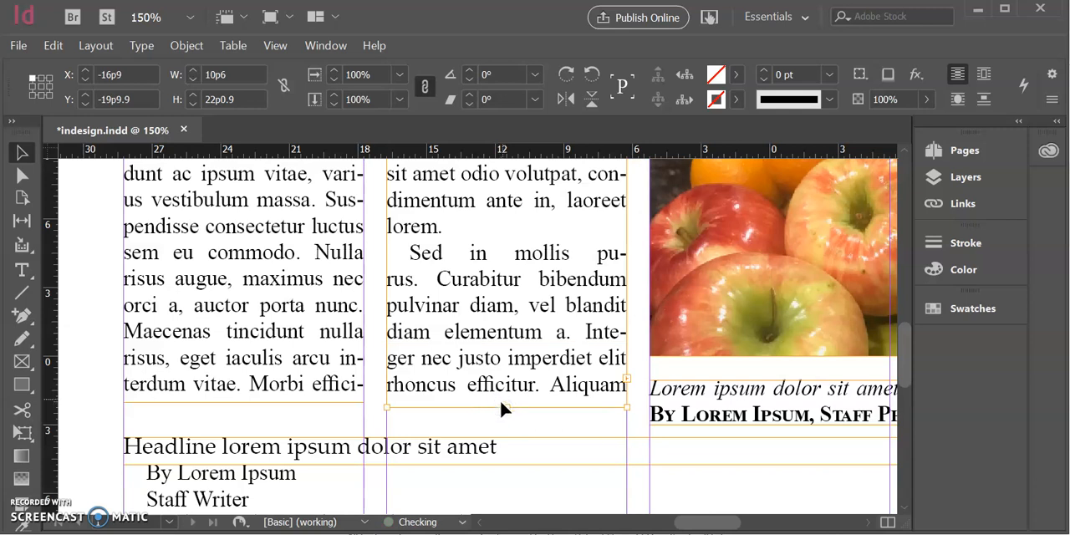
Shorten the third and fourth story columns above the photo to a height of 4p4.5 each
scroll(513, 375, down, 2)
scroll(578, 355, up, 2)
scroll(577, 341, right, 1)
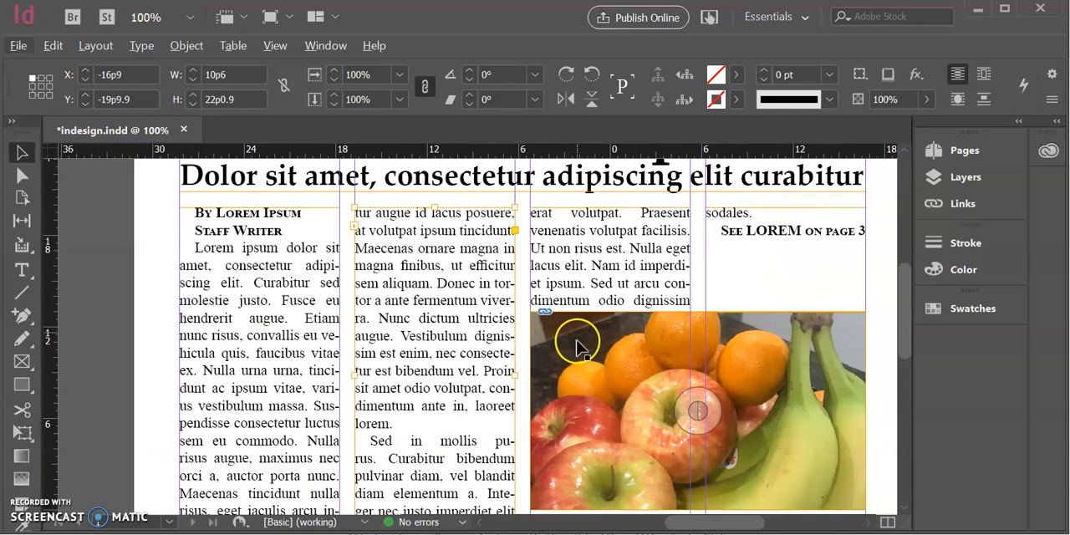
click(602, 286)
drag(607, 312, 618, 273)
click(800, 302)
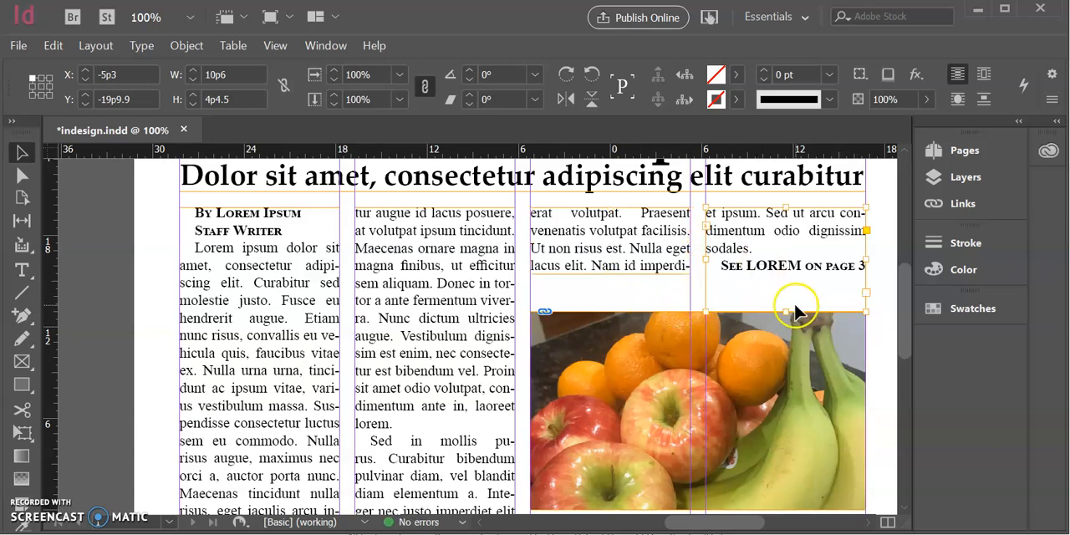
drag(788, 312, 782, 276)
Move the photo frame up closer to the shortened columns, to Y -14p5.1
scroll(753, 309, down, 1)
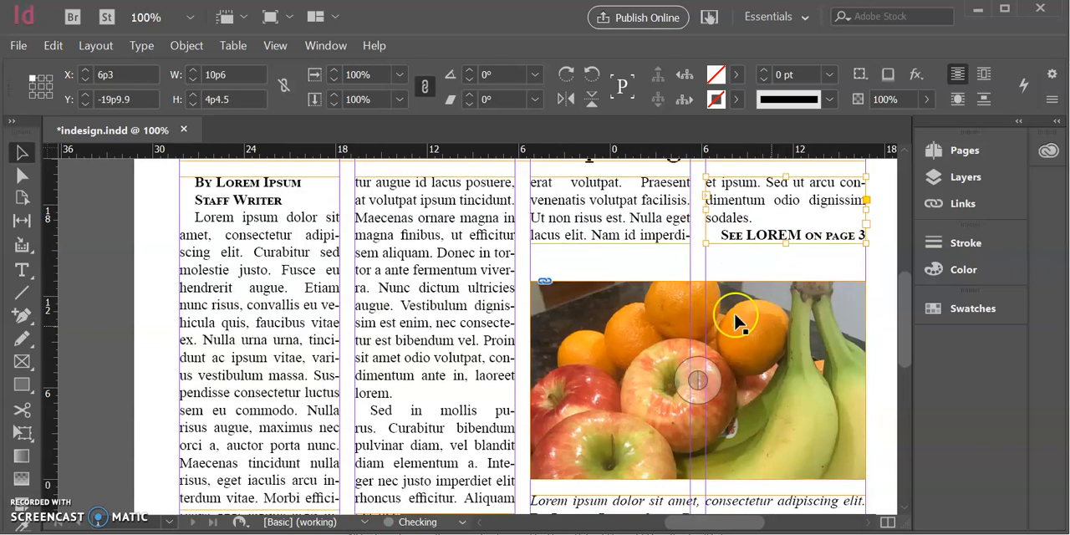
click(660, 313)
drag(660, 311, 660, 311)
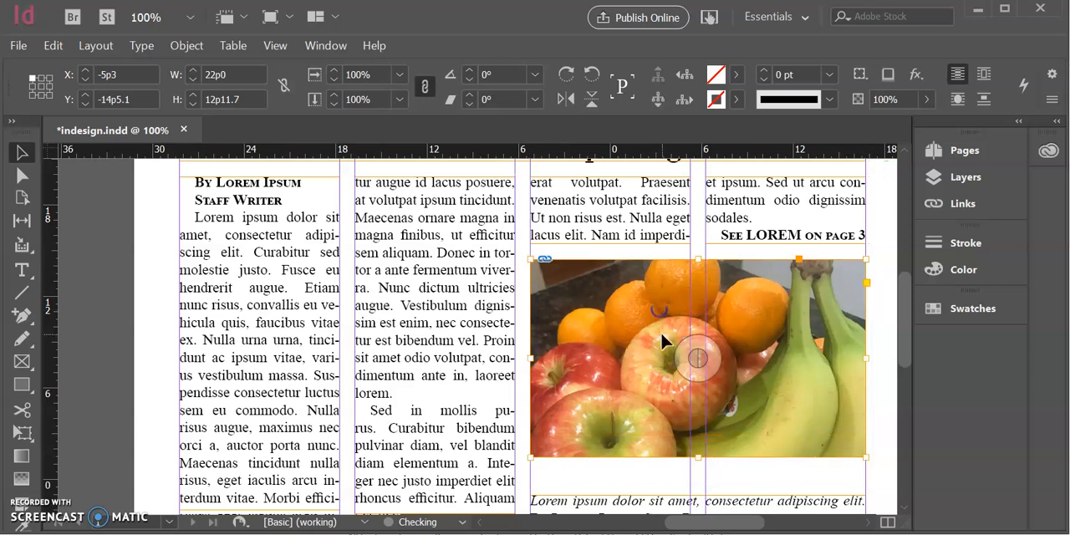
Reposition the caption frame vertically between the photo and the second headline, at about Y 0p0.9
drag(668, 502, 669, 482)
scroll(660, 464, down, 4)
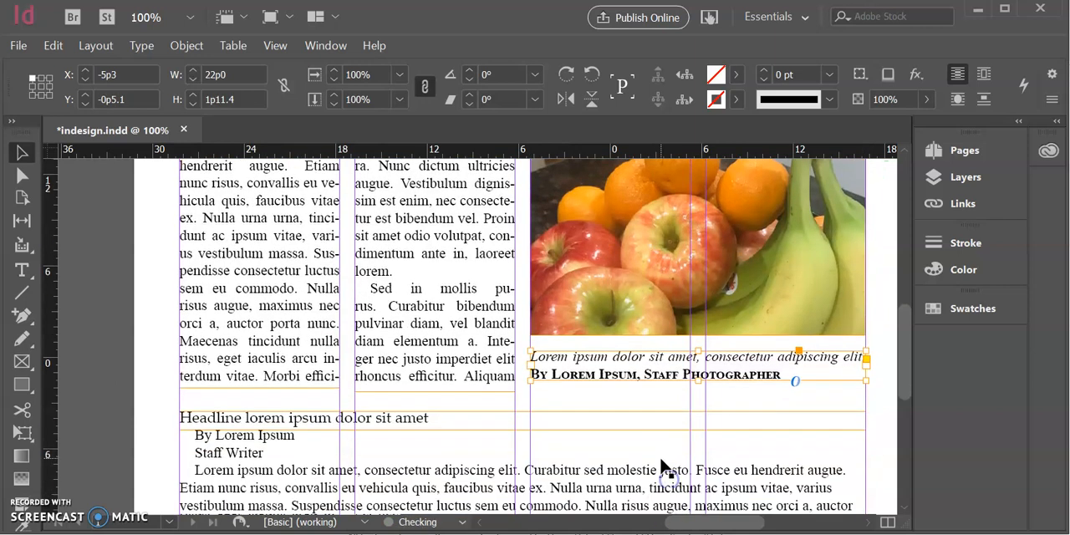
click(637, 357)
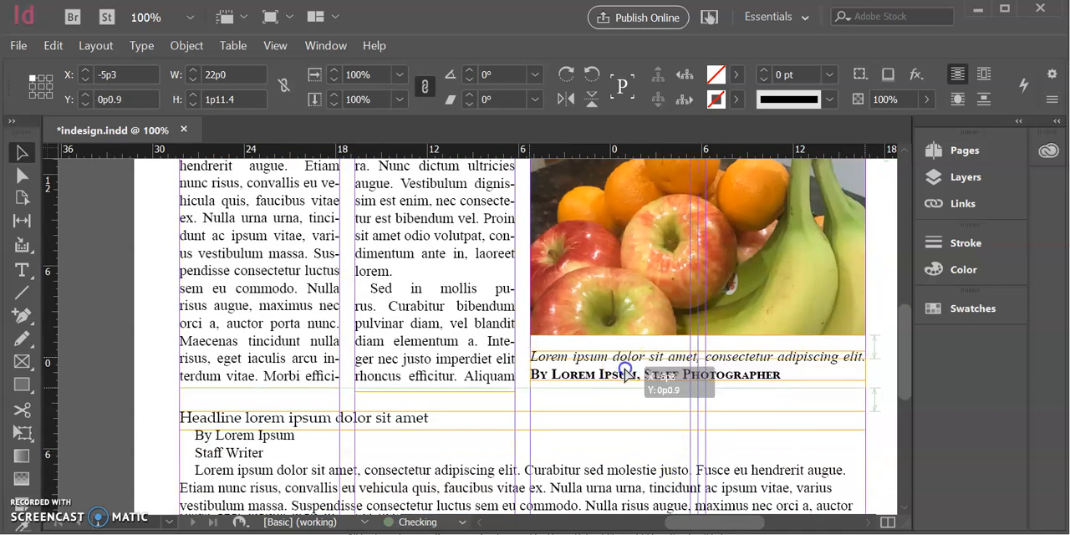
drag(626, 368, 633, 372)
Extend the photo frame's bottom edge down toward the caption, to a frame height of 13p6.3
click(698, 248)
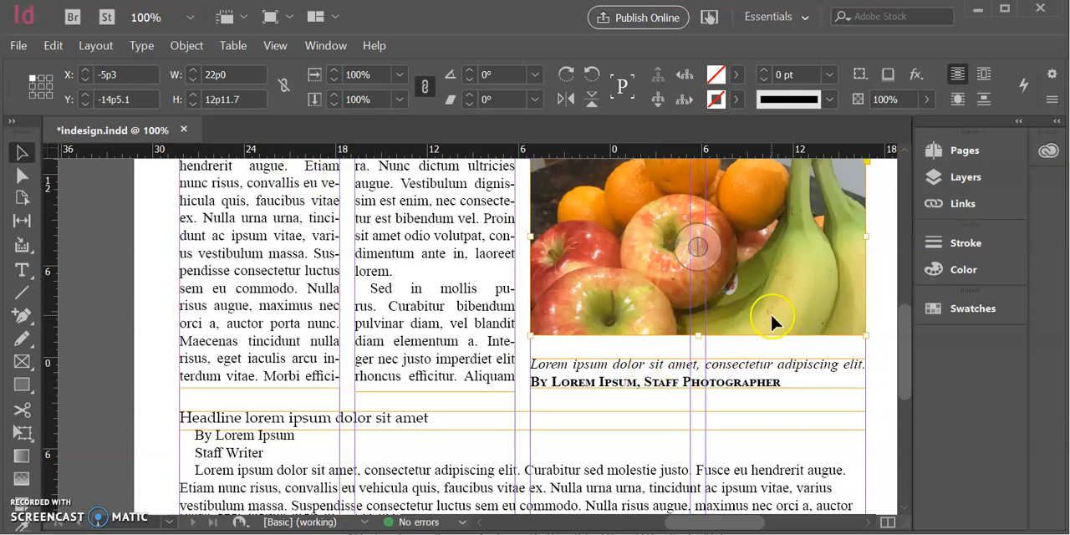
scroll(794, 342, up, 1)
scroll(560, 284, right, 2)
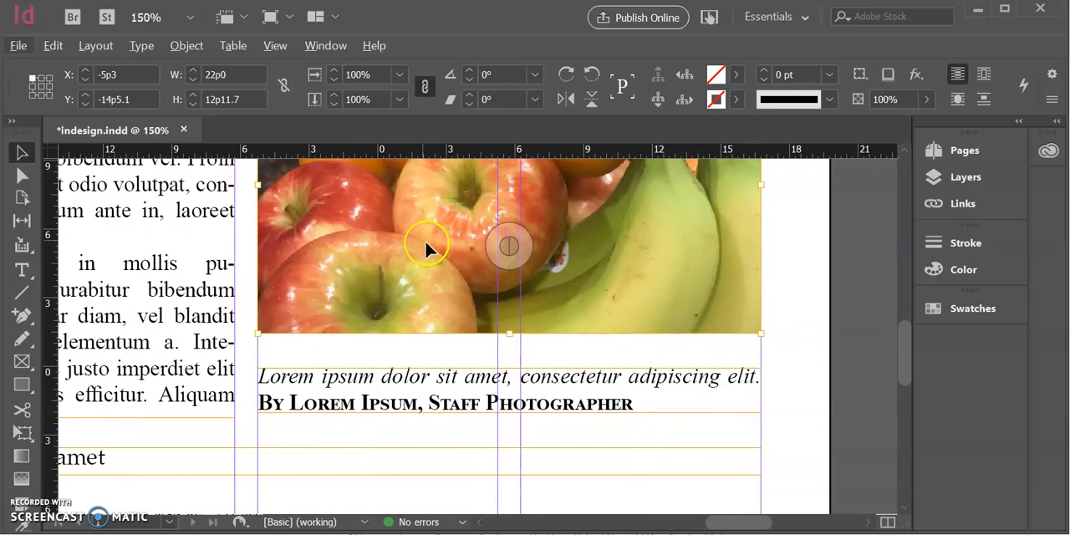
click(18, 151)
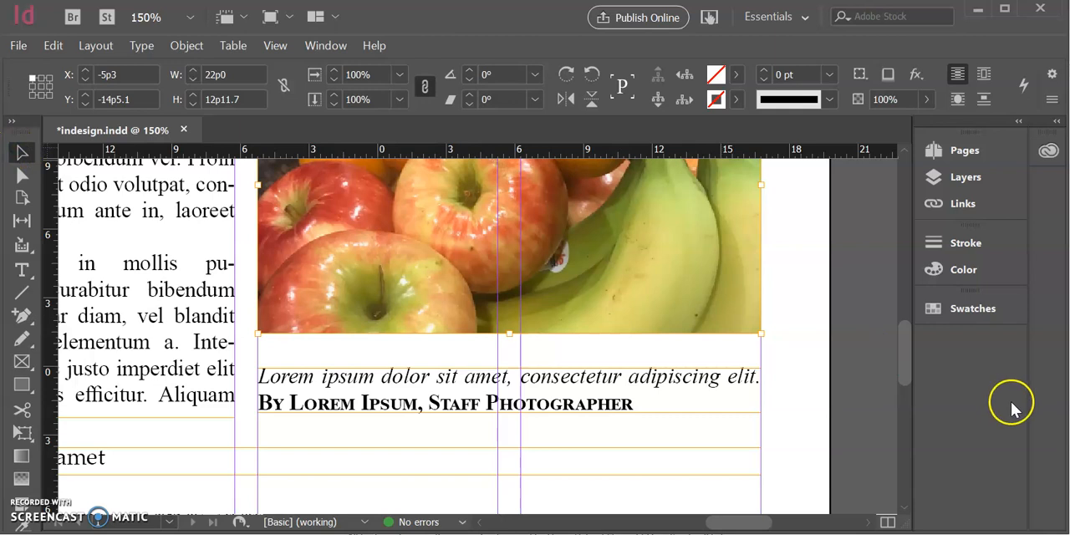
click(775, 313)
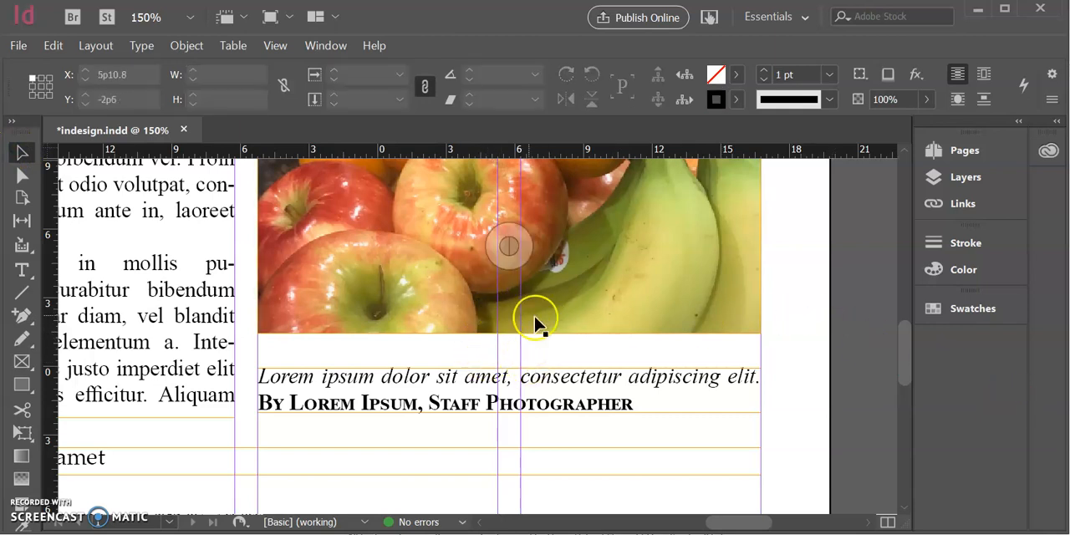
click(500, 321)
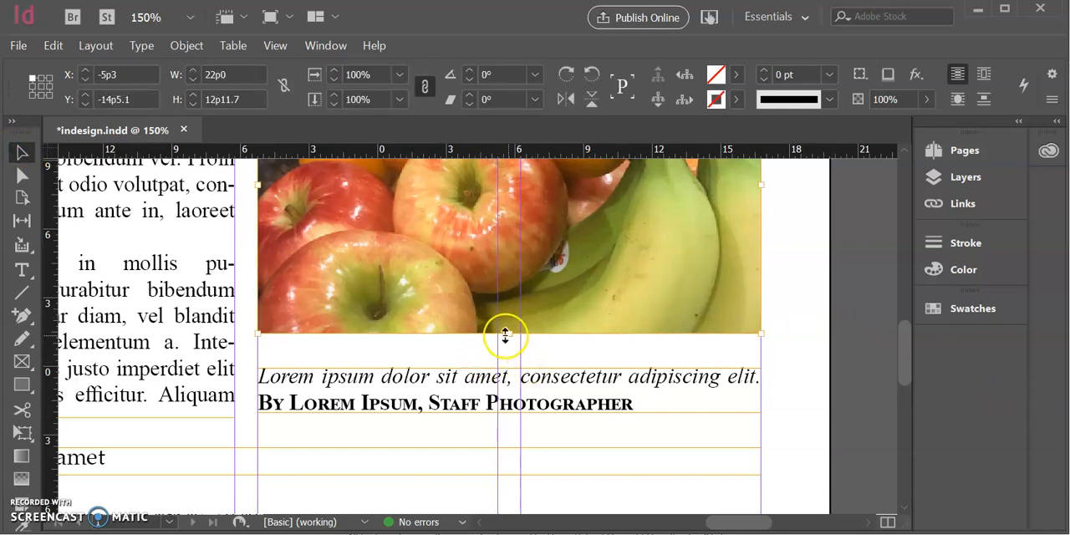
drag(507, 332, 509, 345)
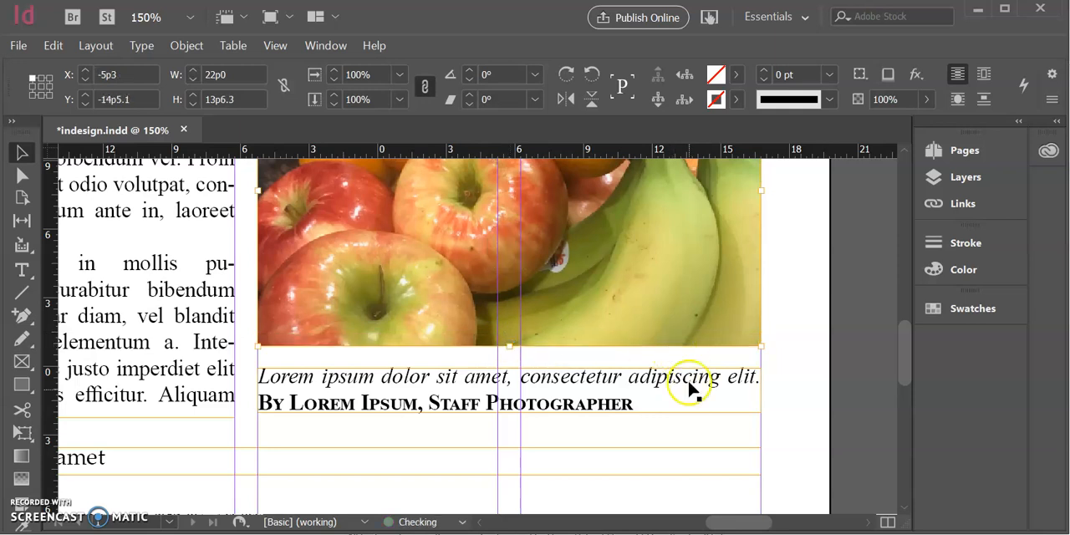
click(844, 361)
Change the page's column guides to 3 columns for laying out the second story
scroll(701, 334, down, 1)
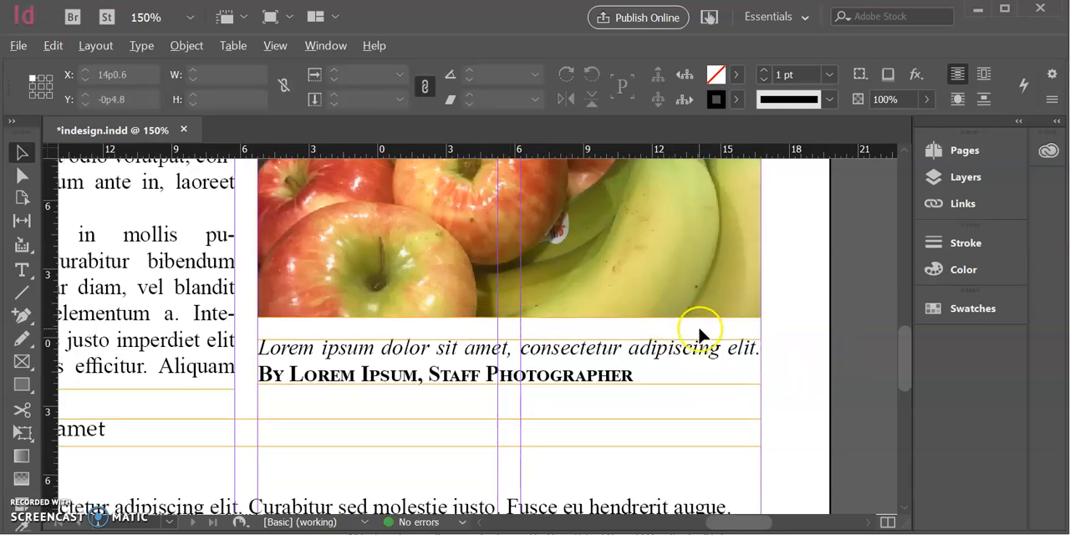
scroll(700, 334, down, 2)
scroll(699, 323, up, 3)
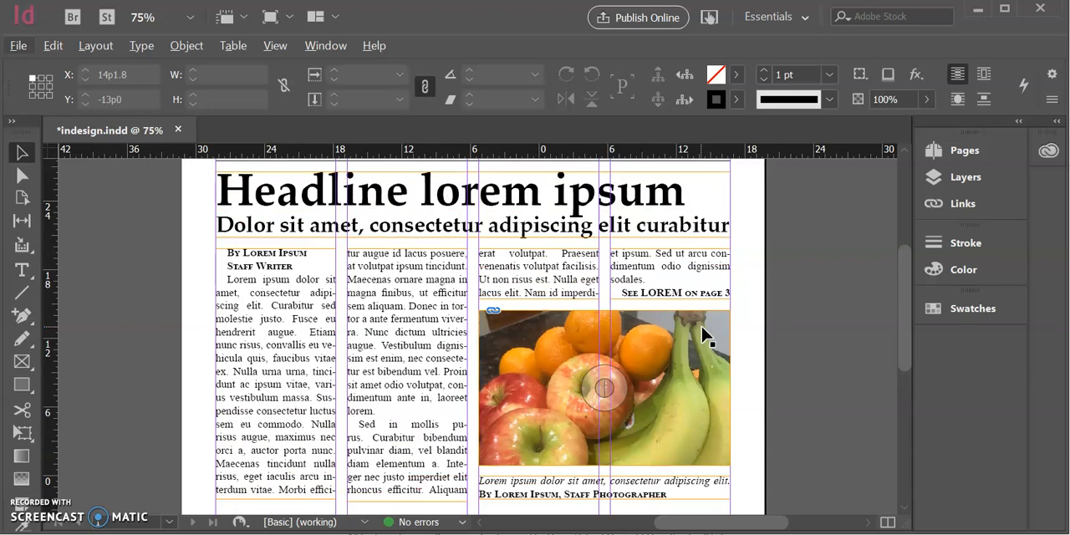
scroll(565, 394, down, 4)
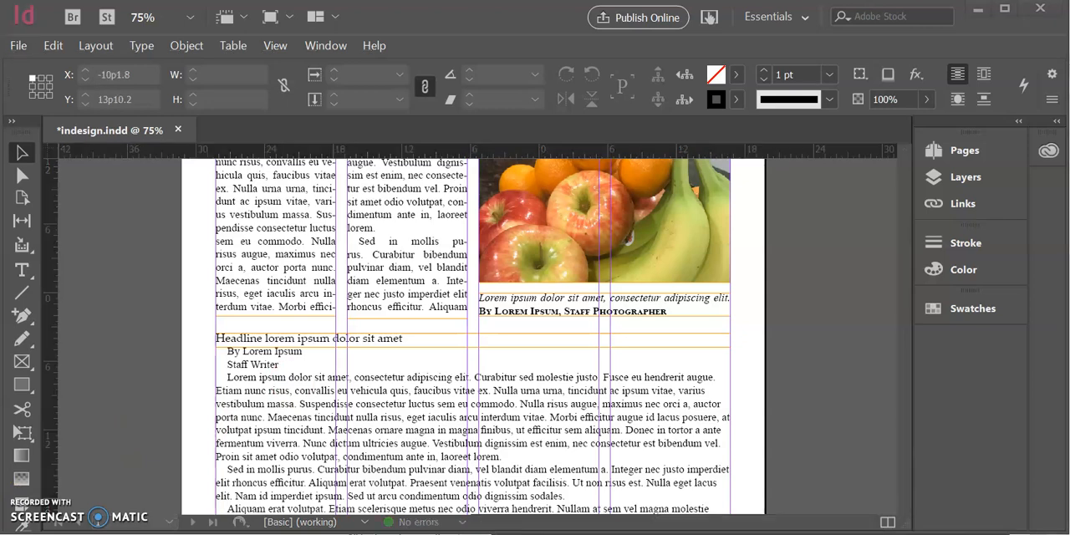
scroll(199, 439, down, 2)
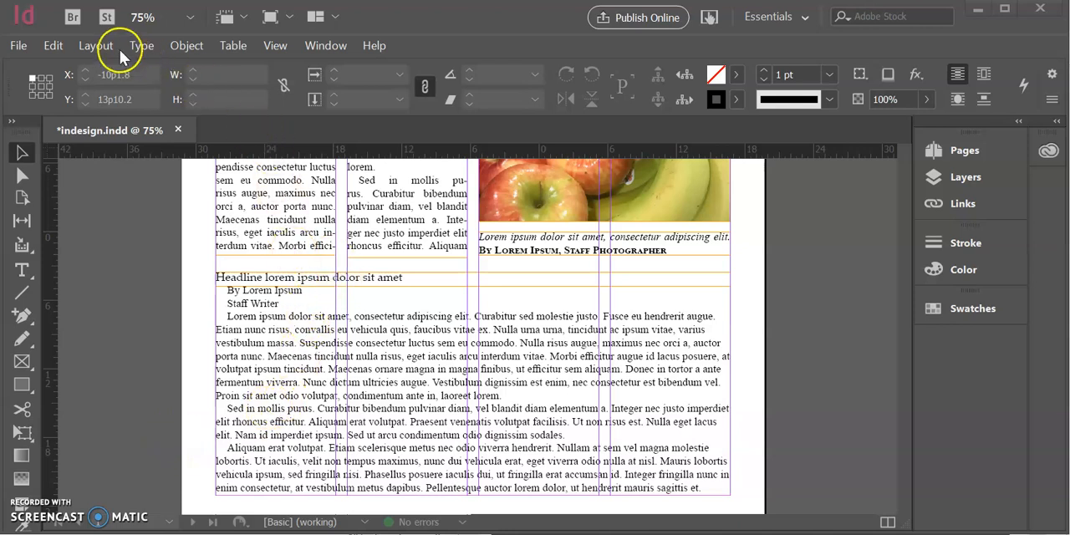
click(90, 46)
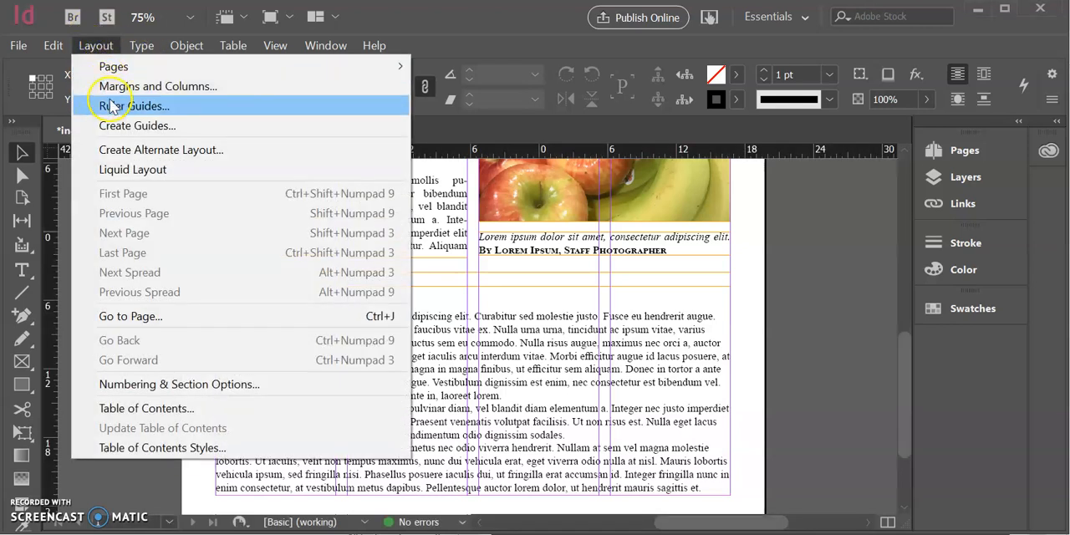
click(118, 89)
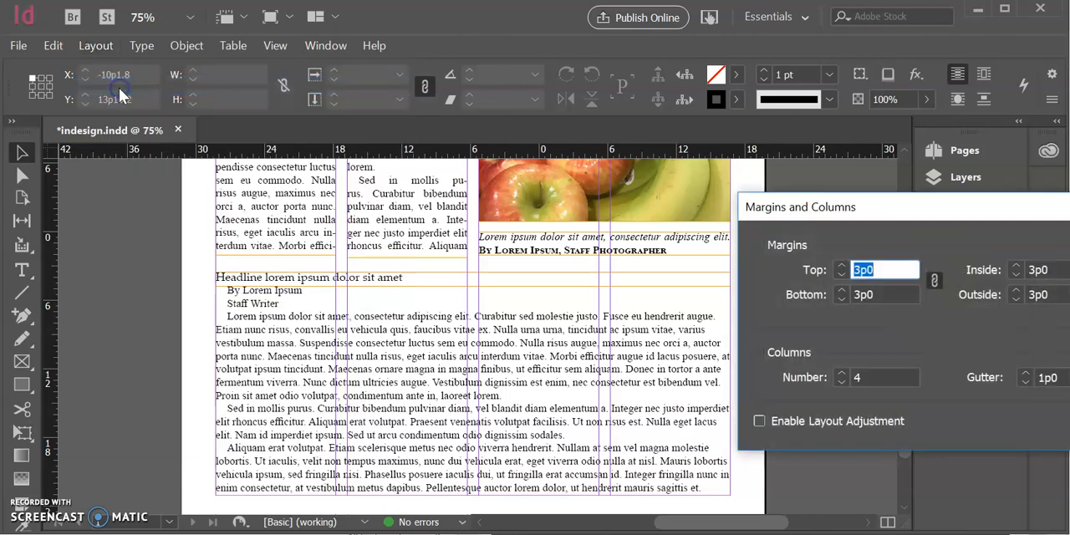
drag(979, 218, 497, 145)
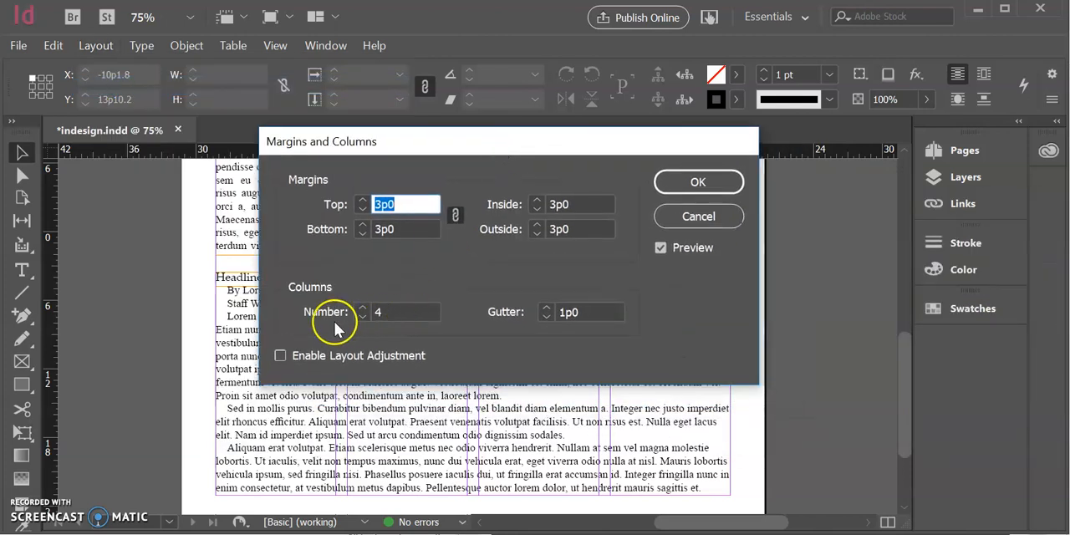
click(363, 316)
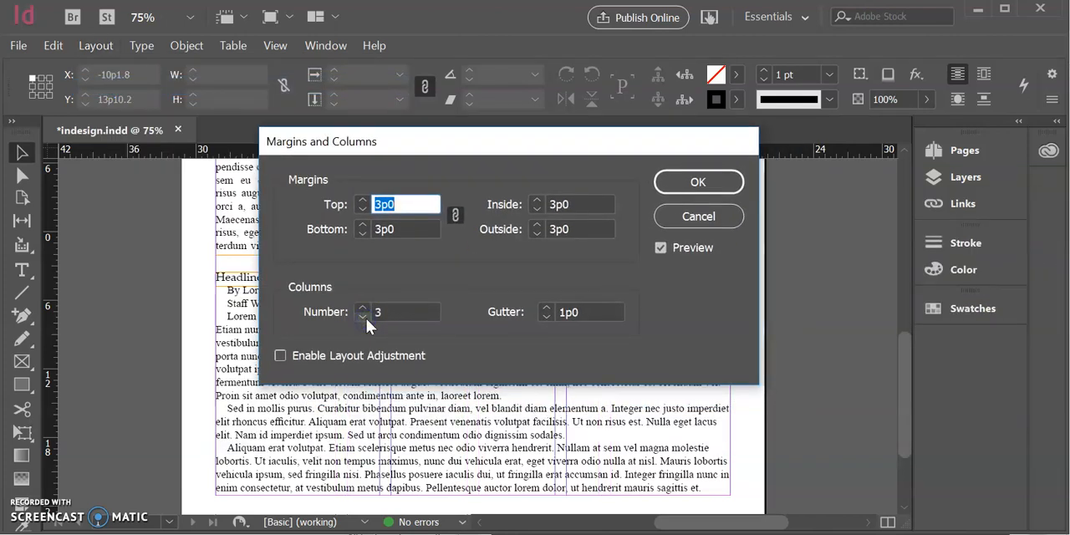
click(698, 182)
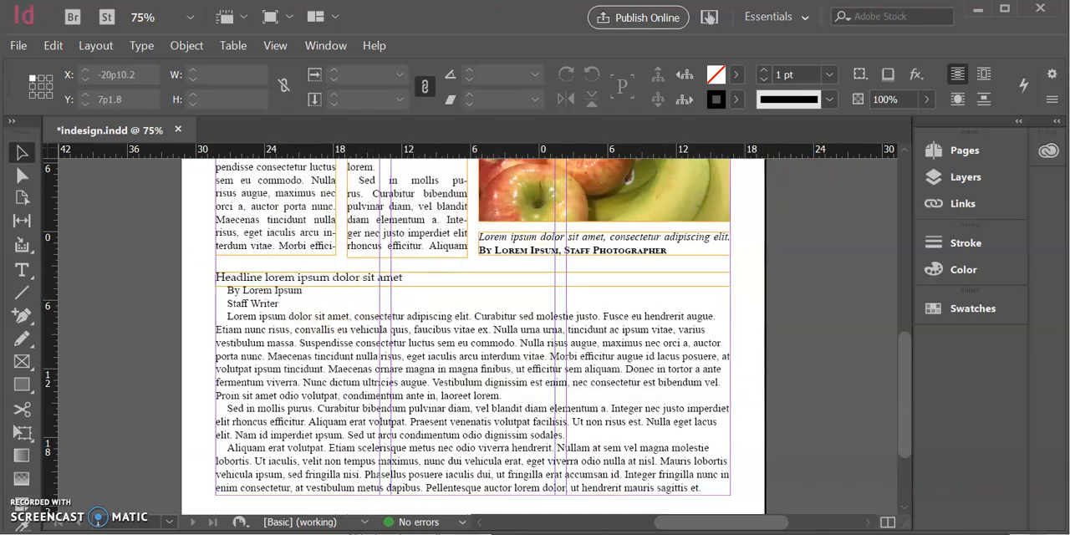
Narrow the second story's text frame to the first column, 14p4 wide, and thread its overflow text into the second and third columns
click(714, 393)
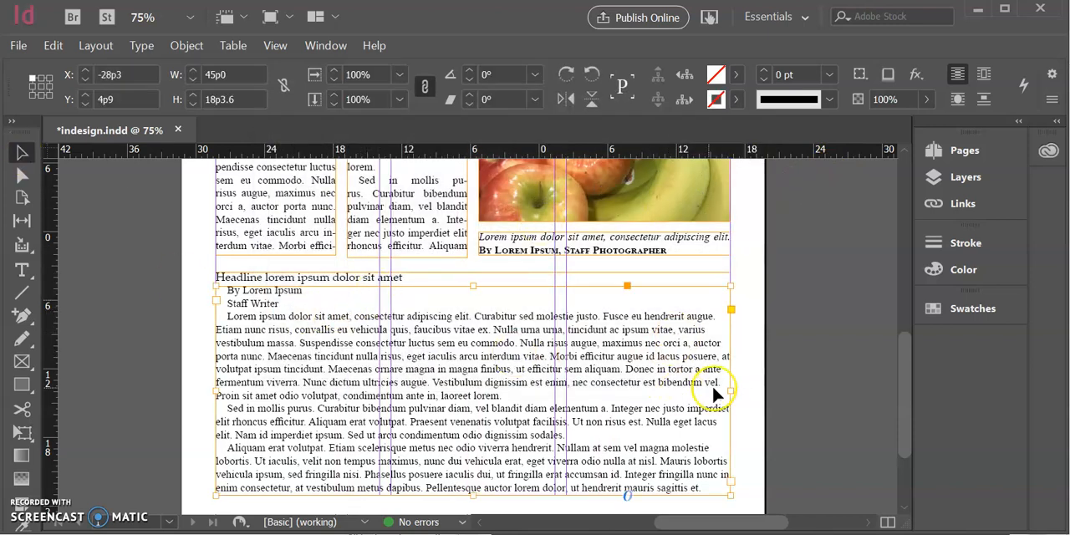
drag(732, 390, 376, 416)
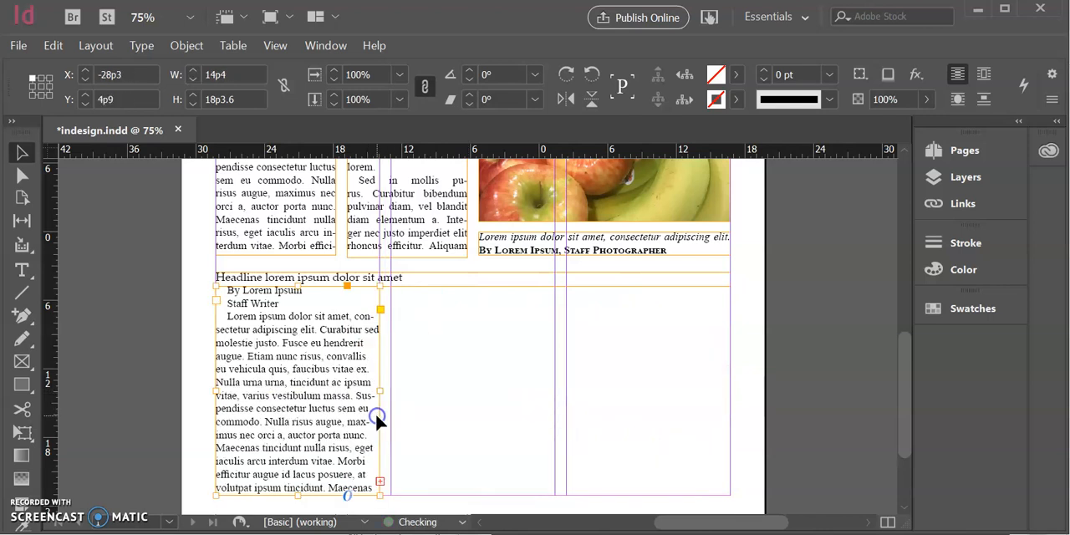
click(379, 483)
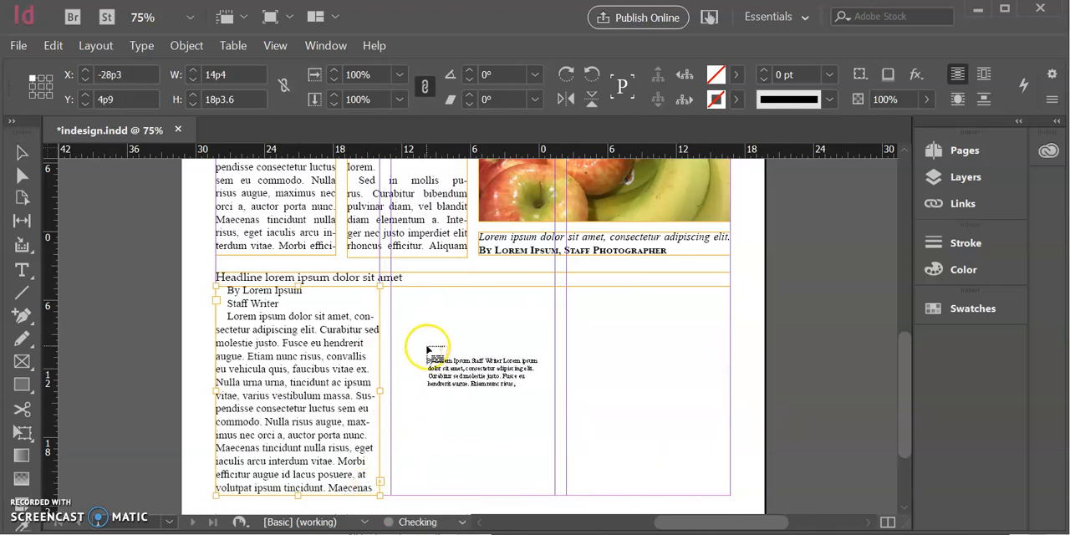
click(408, 318)
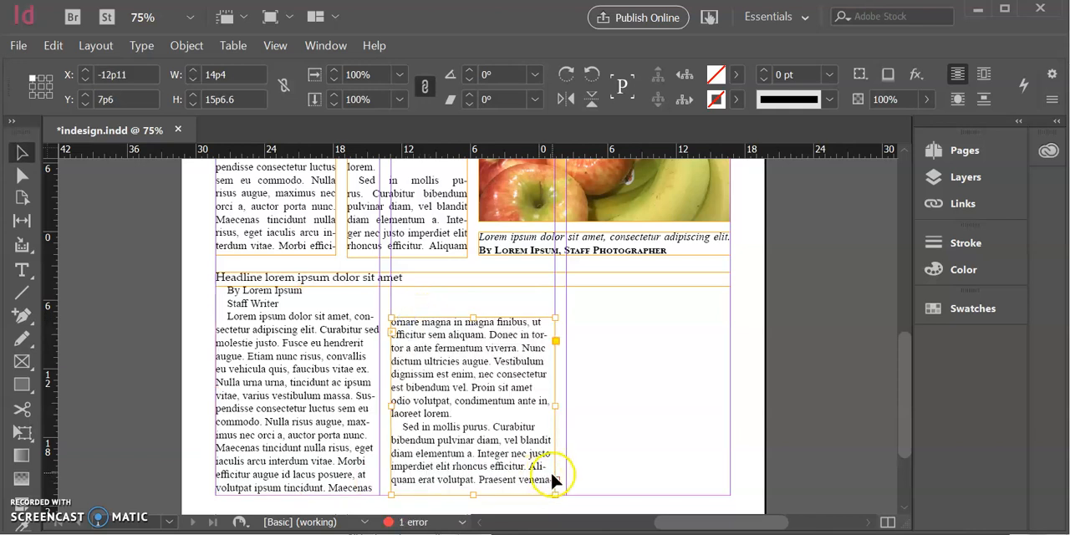
click(557, 481)
click(613, 339)
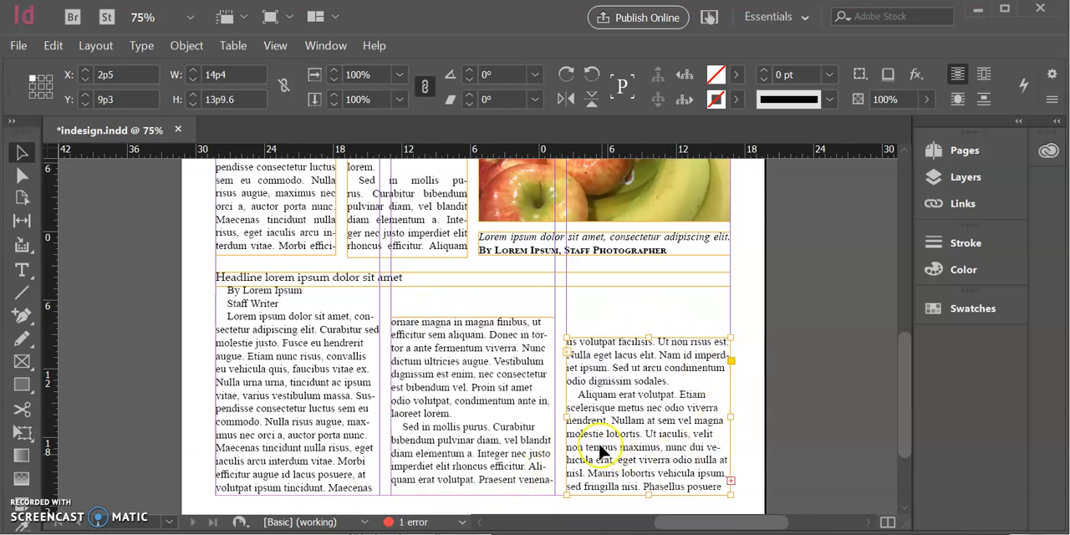
Align the tops of the second story's three column frames at Y 6p10.2, leaving room below the headline
click(293, 300)
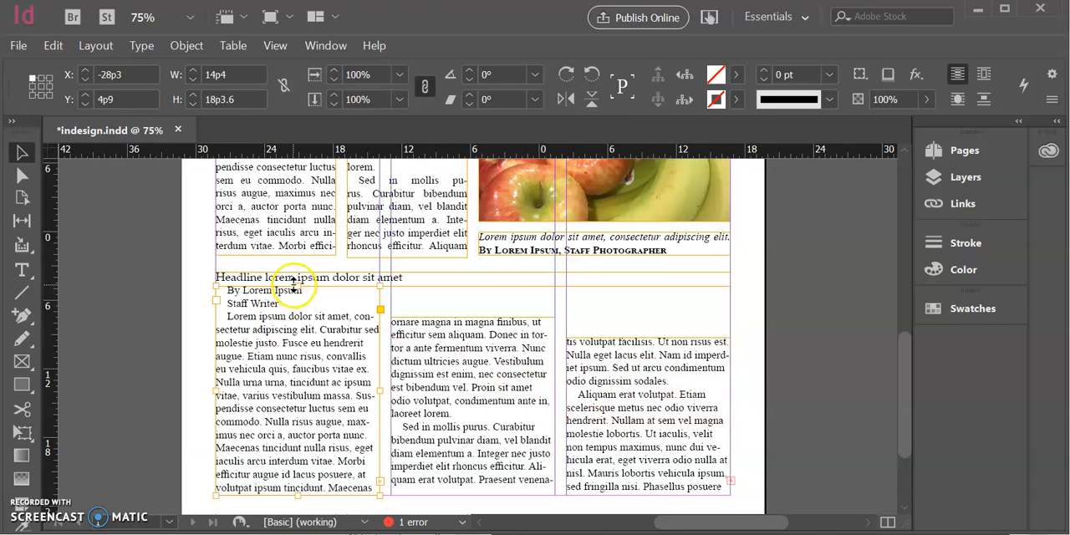
drag(296, 286, 297, 308)
click(477, 334)
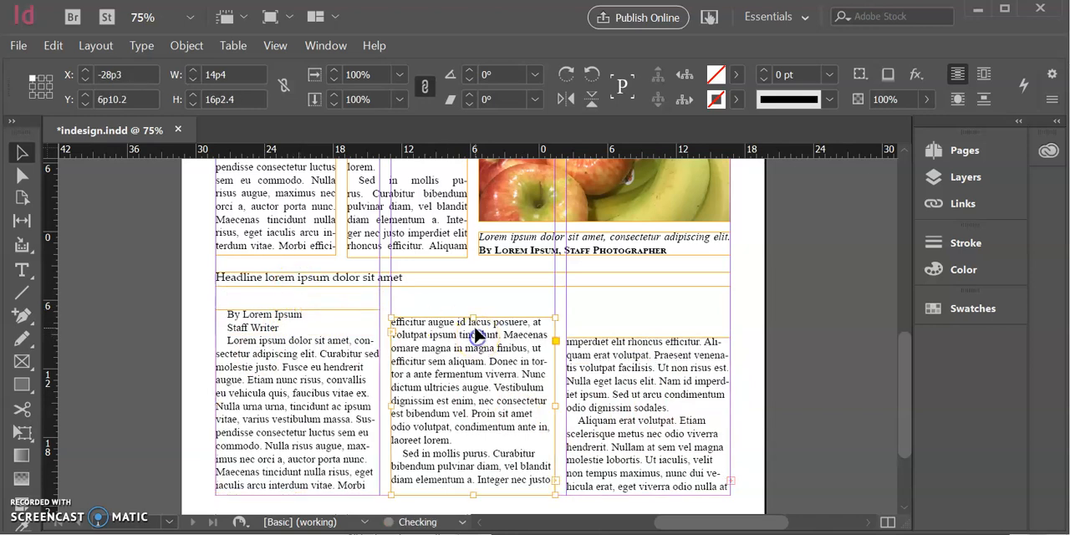
drag(475, 320, 477, 310)
click(648, 338)
drag(649, 338, 649, 310)
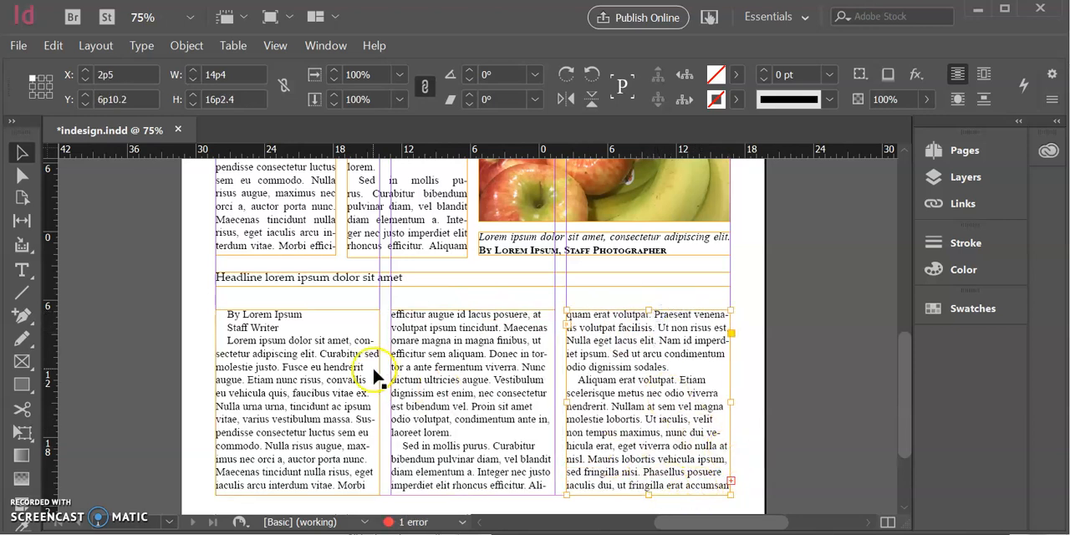
Format the second story's headline text in Palatino Linotype Bold at 32 pt
click(318, 284)
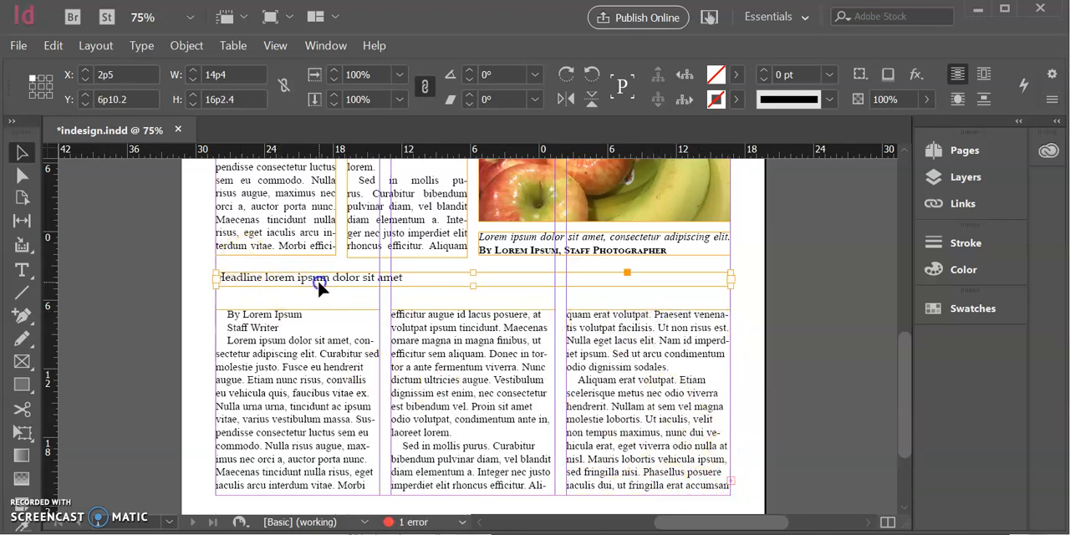
double_click(375, 282)
drag(409, 279, 62, 267)
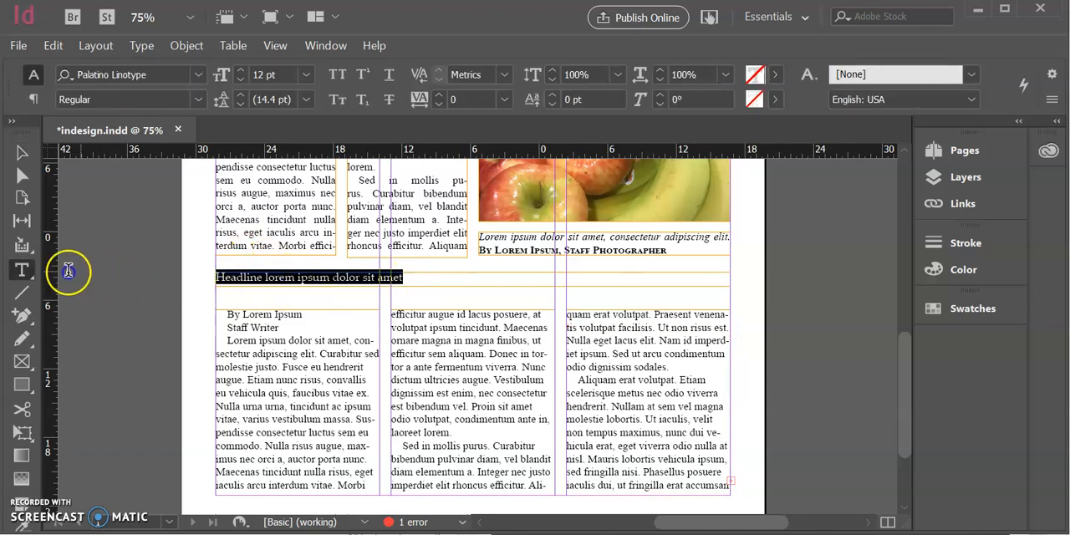
click(194, 77)
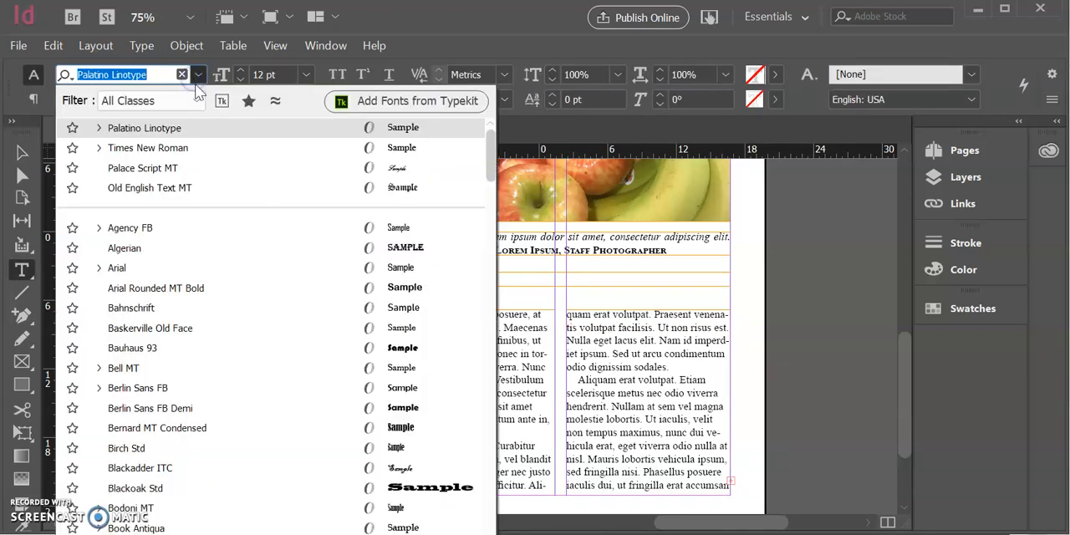
click(193, 130)
click(199, 100)
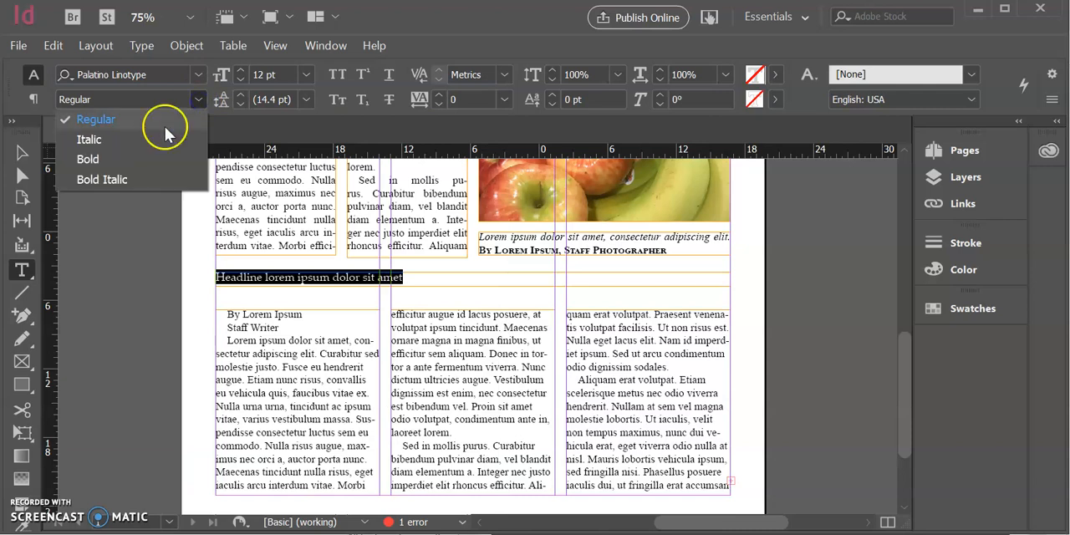
click(136, 158)
click(307, 76)
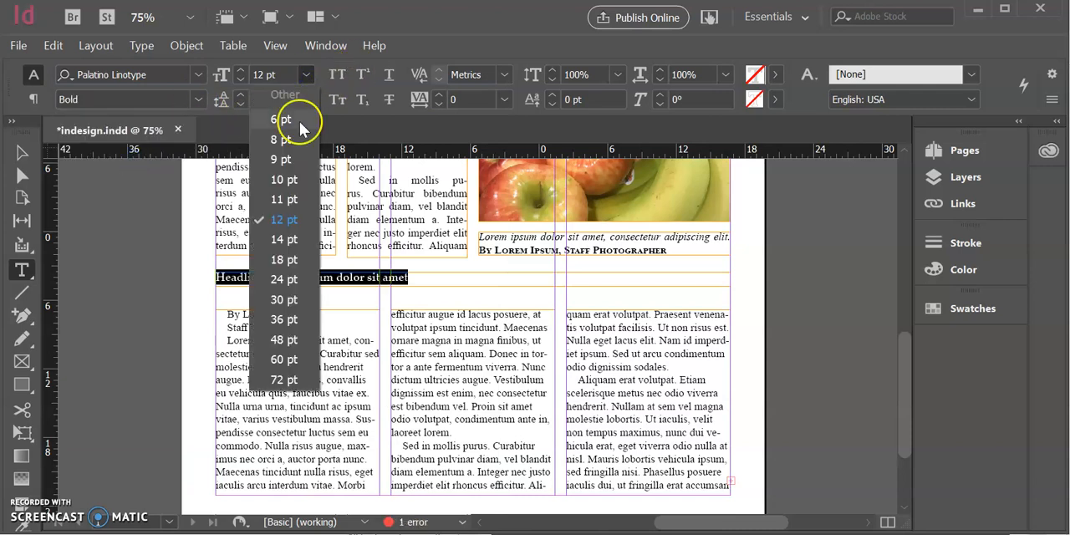
click(282, 299)
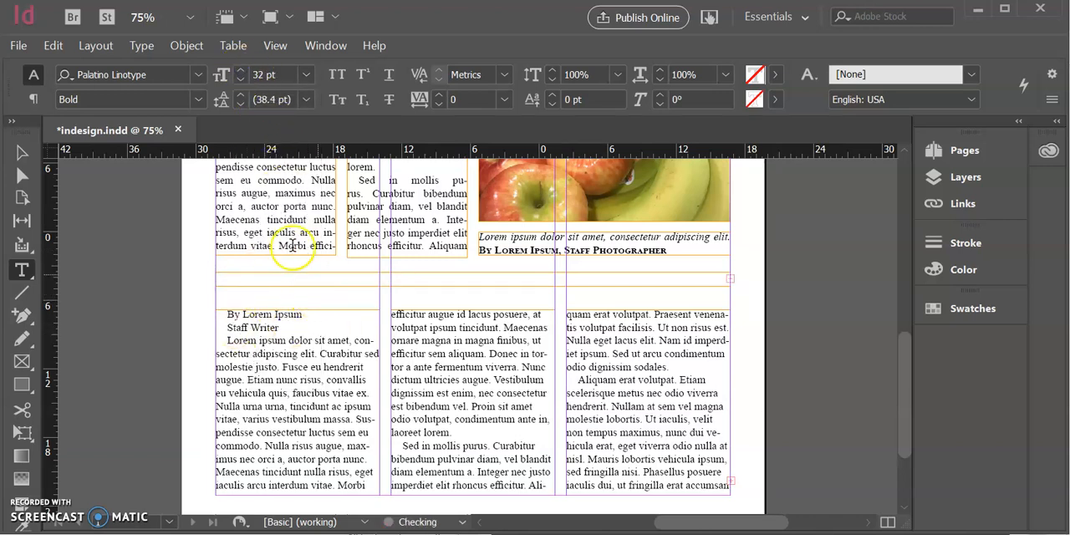
Enlarge the second headline's frame down to the column tops and slightly upward, to a height of 4p0 at Y 2p10.2
click(21, 153)
click(334, 277)
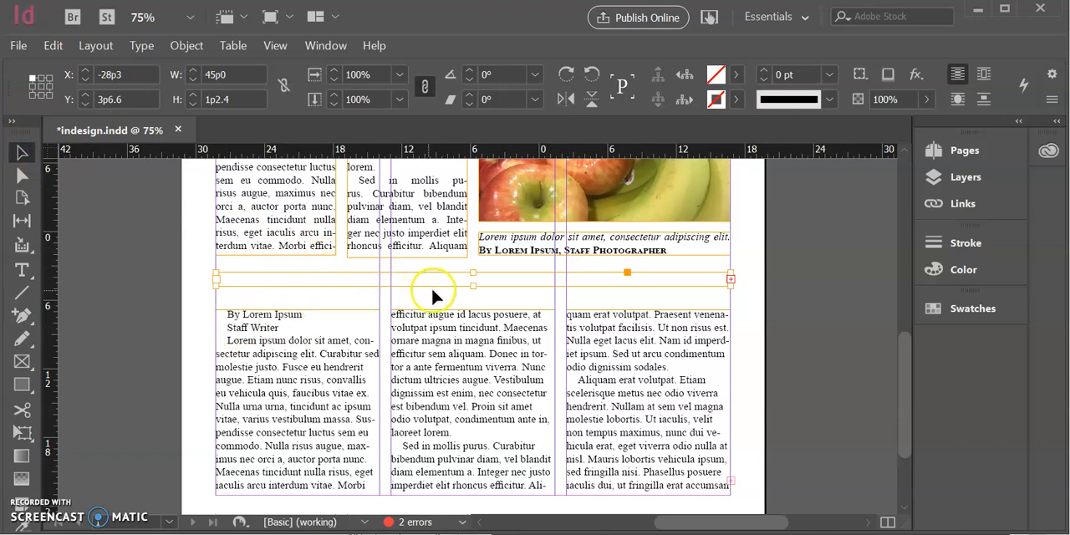
drag(471, 284, 468, 310)
drag(471, 267, 471, 259)
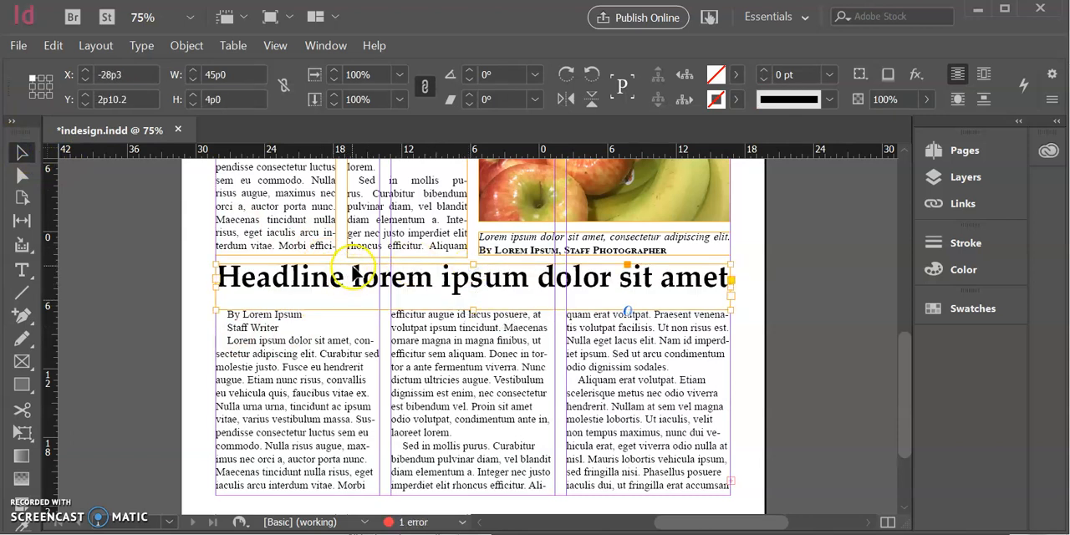
Set the ruler origin at the bottom of the lead story's last line and raise the second headline frame's top edge to Y 0p11.7
scroll(352, 274, up, 4)
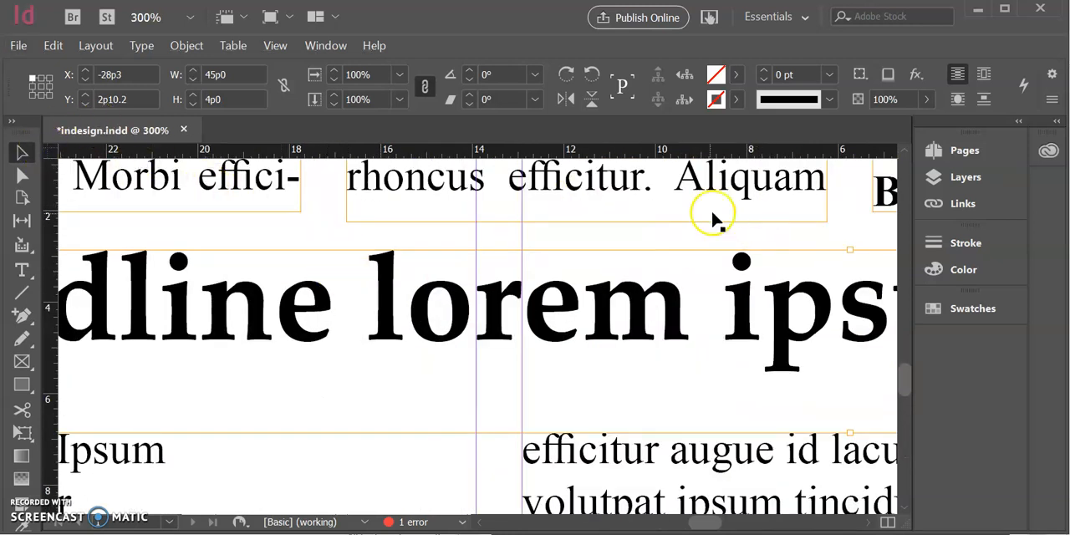
drag(50, 150, 751, 202)
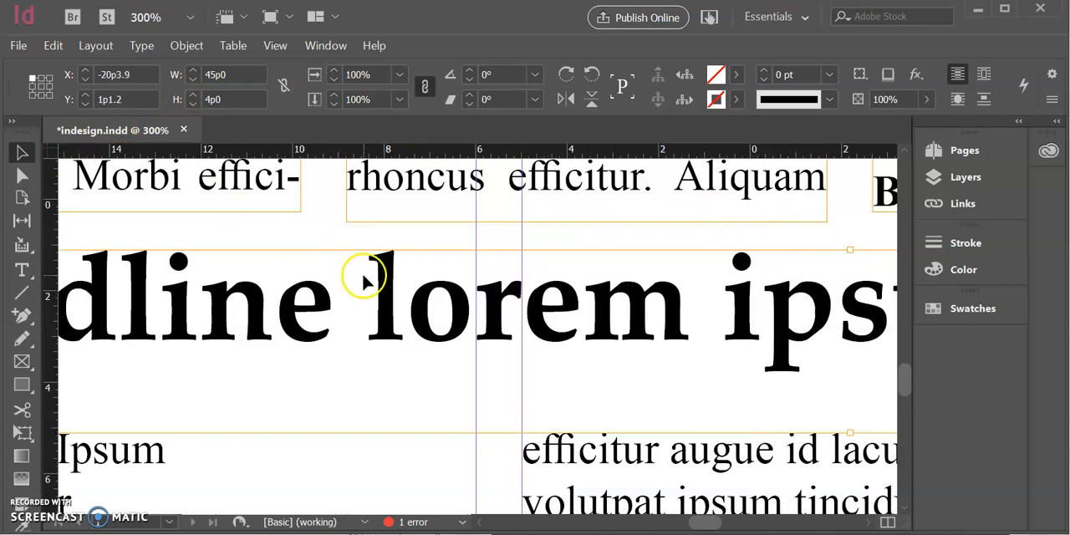
drag(847, 249, 847, 243)
Set the ruler origin at the bottom of the second headline's descenders and shorten its frame from below to a height of 2p7.5
scroll(773, 284, down, 1)
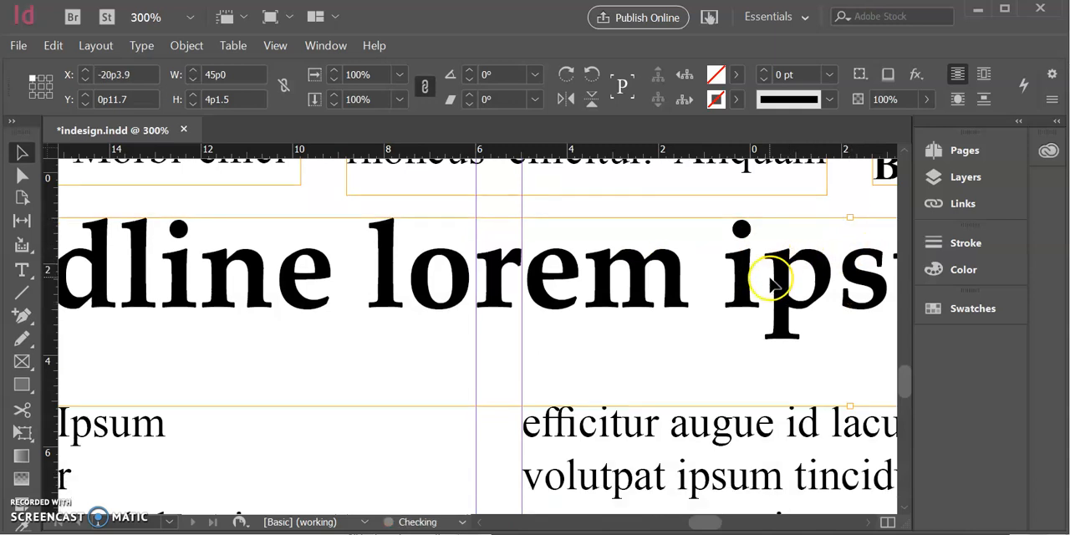
drag(55, 155, 847, 343)
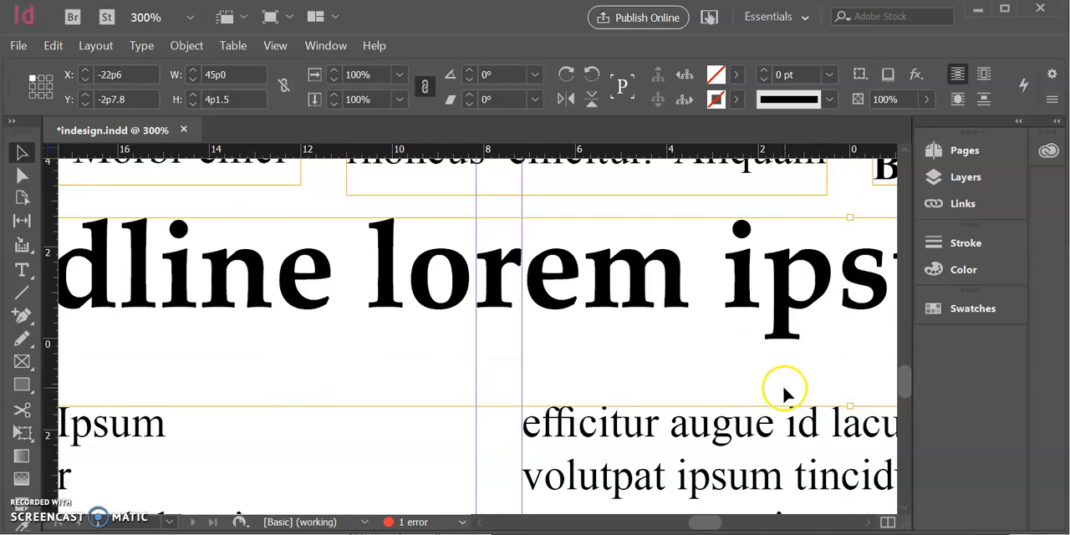
drag(850, 406, 877, 340)
Raise the top edge of the second story's first column frame to Y 0p11.7 below the headline frame
scroll(184, 343, left, 3)
click(473, 443)
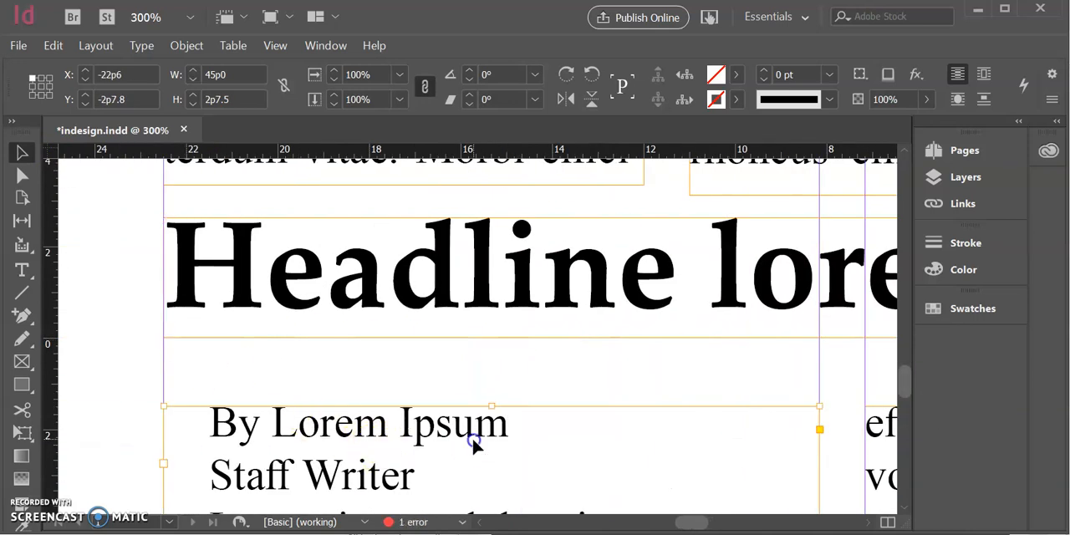
scroll(481, 434, up, 1)
drag(495, 398, 513, 368)
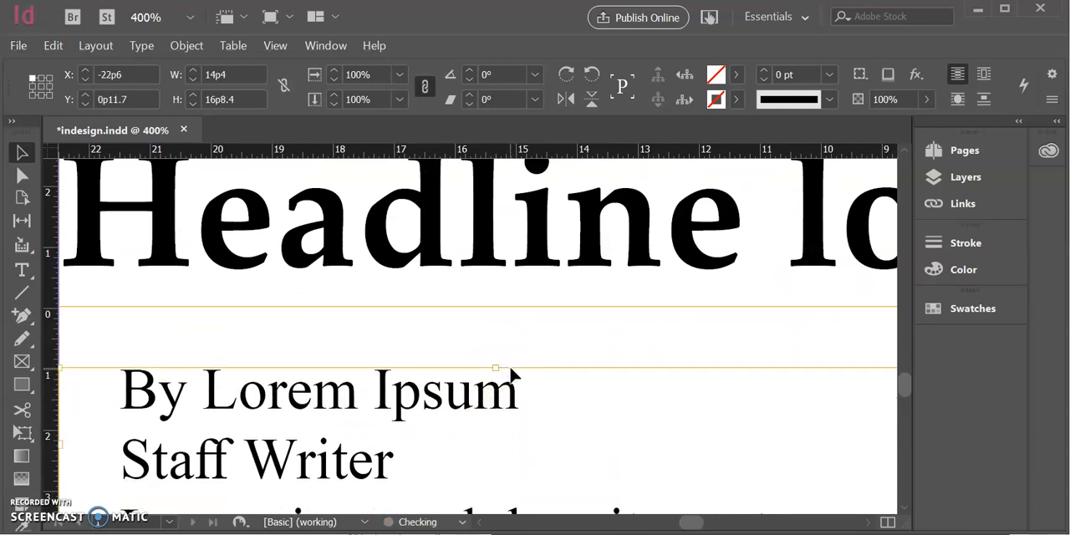
Raise the top edges of the second story's middle and last column frames to match the first column at Y 0p11.7
scroll(511, 375, down, 3)
scroll(557, 375, right, 4)
click(511, 405)
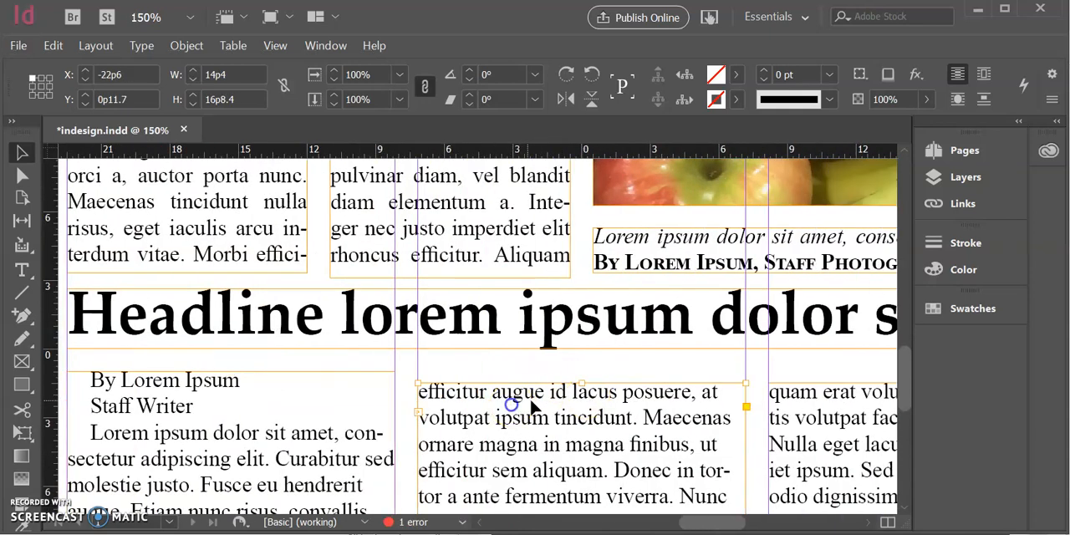
drag(583, 383, 585, 372)
scroll(605, 386, right, 3)
scroll(605, 387, right, 3)
click(512, 410)
drag(521, 382, 521, 372)
scroll(502, 443, left, 9)
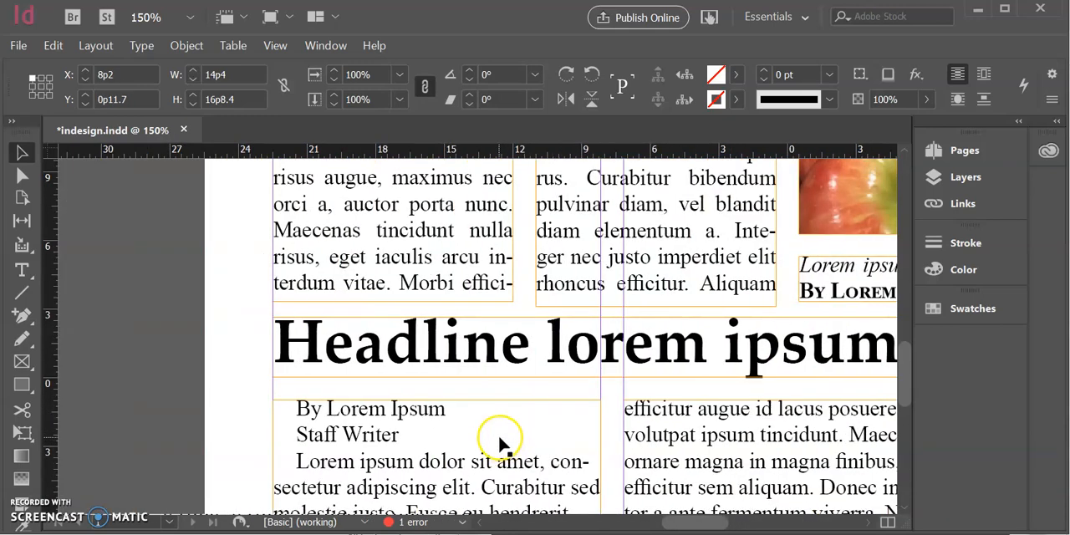
scroll(499, 443, down, 1)
scroll(501, 441, down, 1)
scroll(521, 441, down, 1)
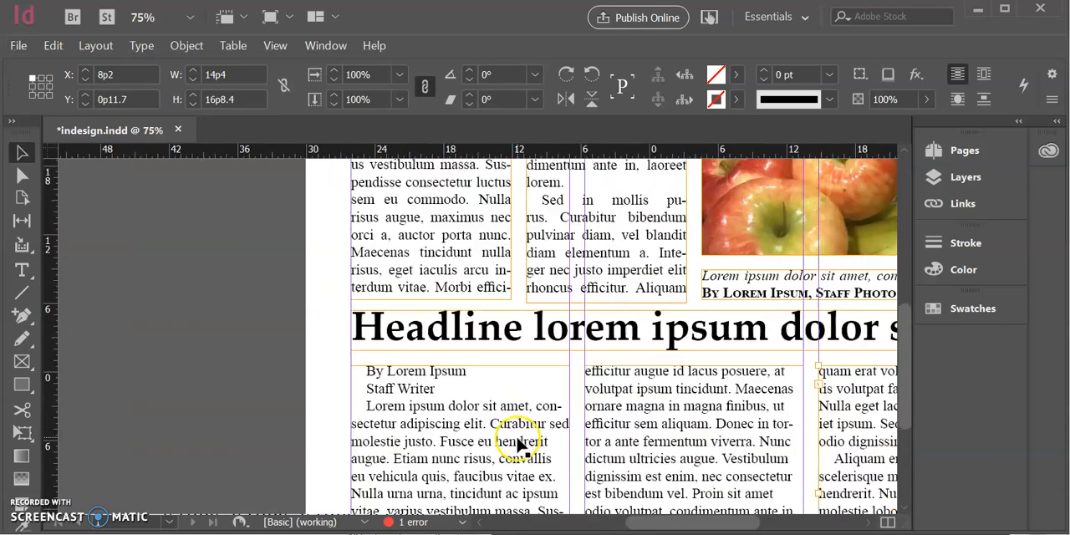
scroll(521, 443, down, 1)
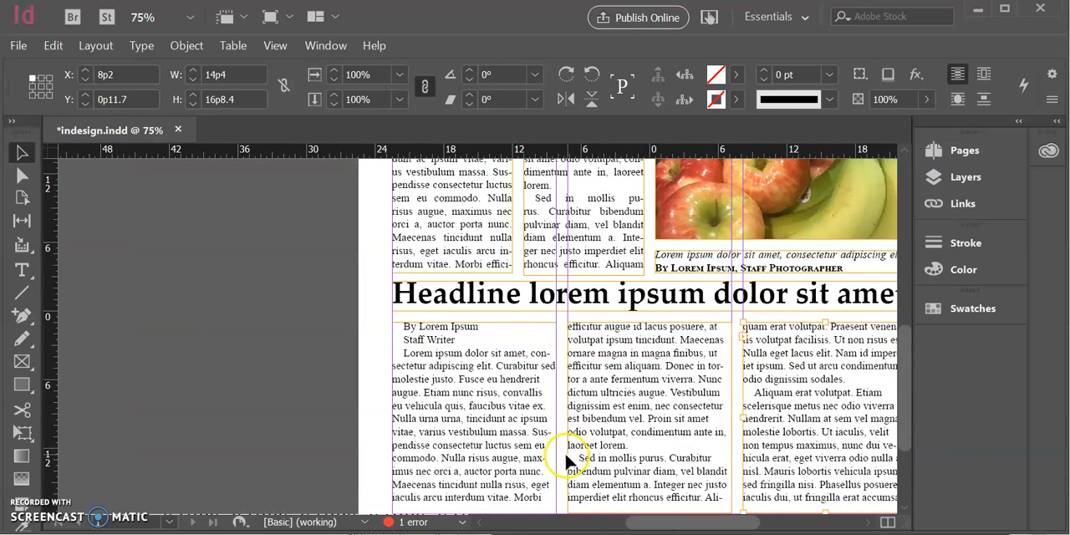
click(437, 341)
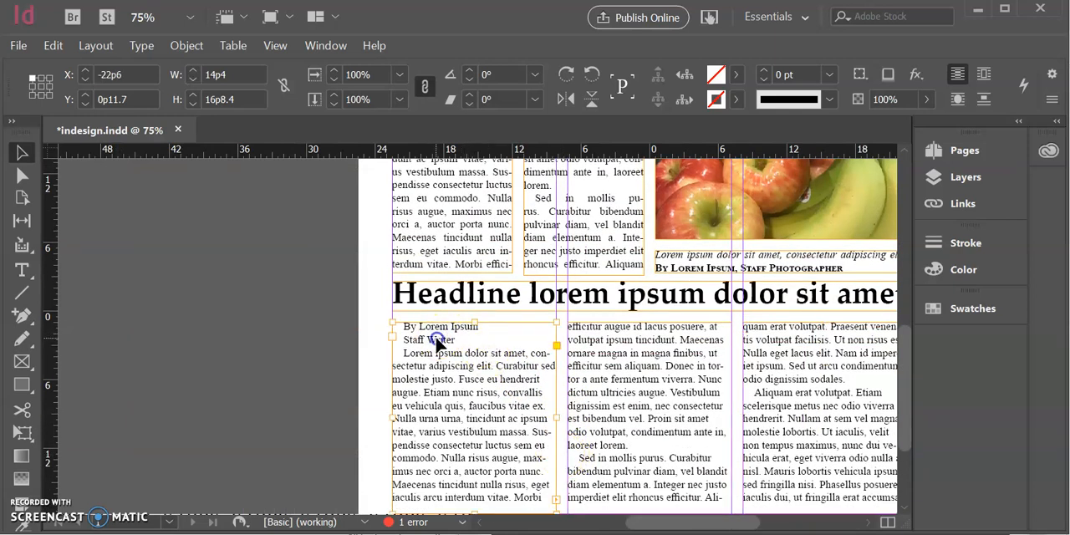
double_click(437, 341)
triple_click(437, 341)
key(ctrl+a)
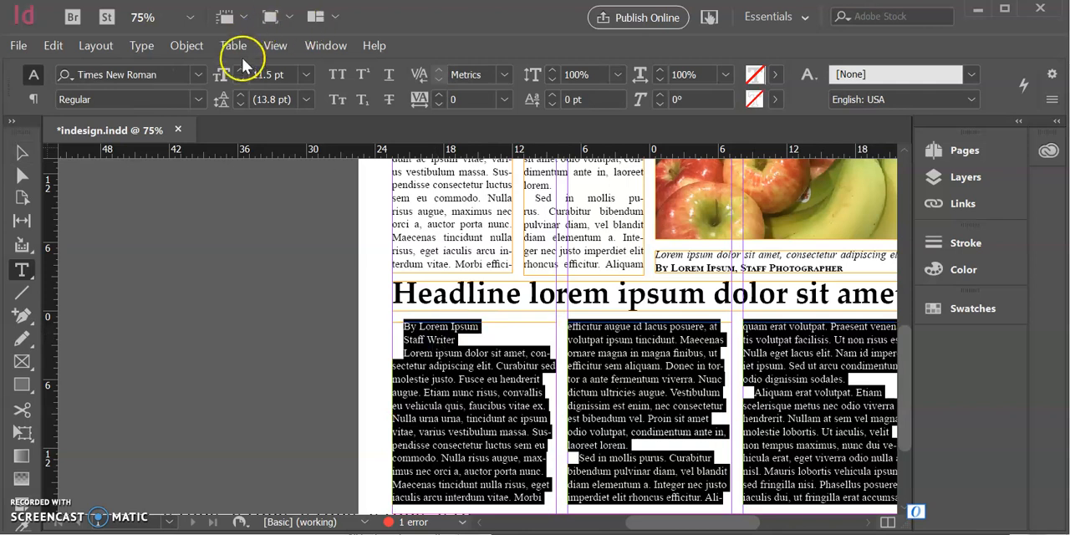
click(141, 45)
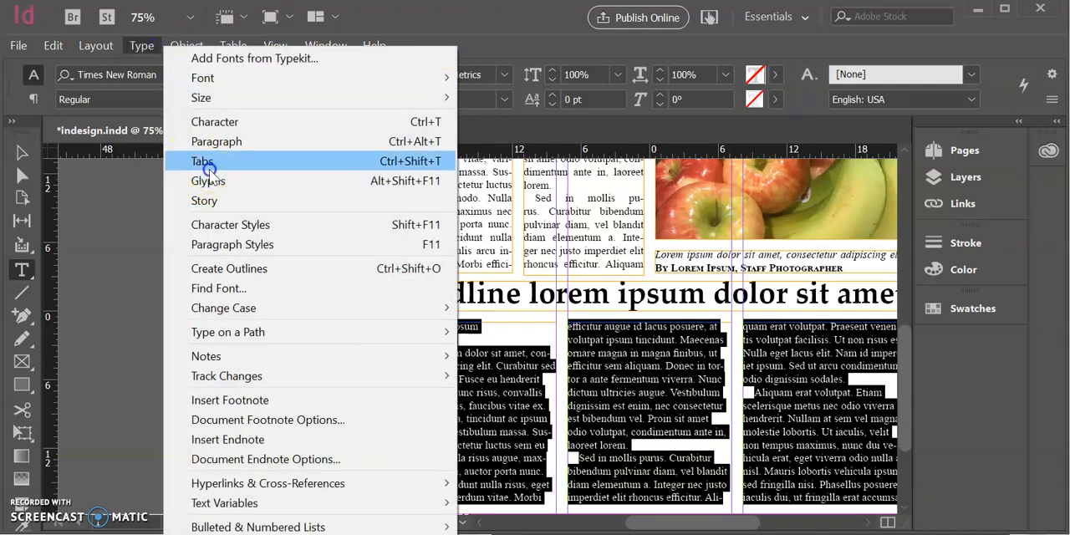
click(209, 167)
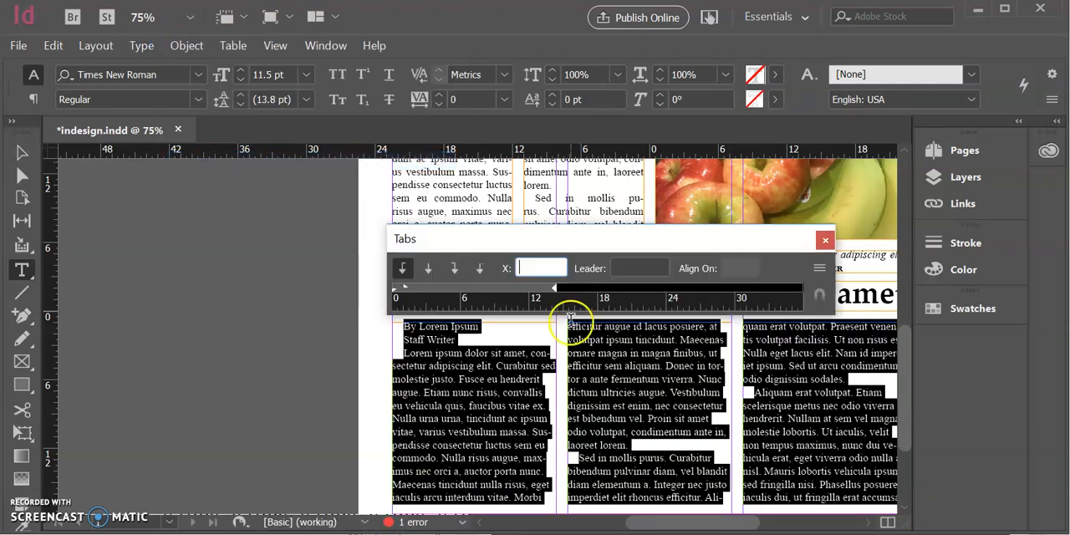
click(823, 242)
click(496, 379)
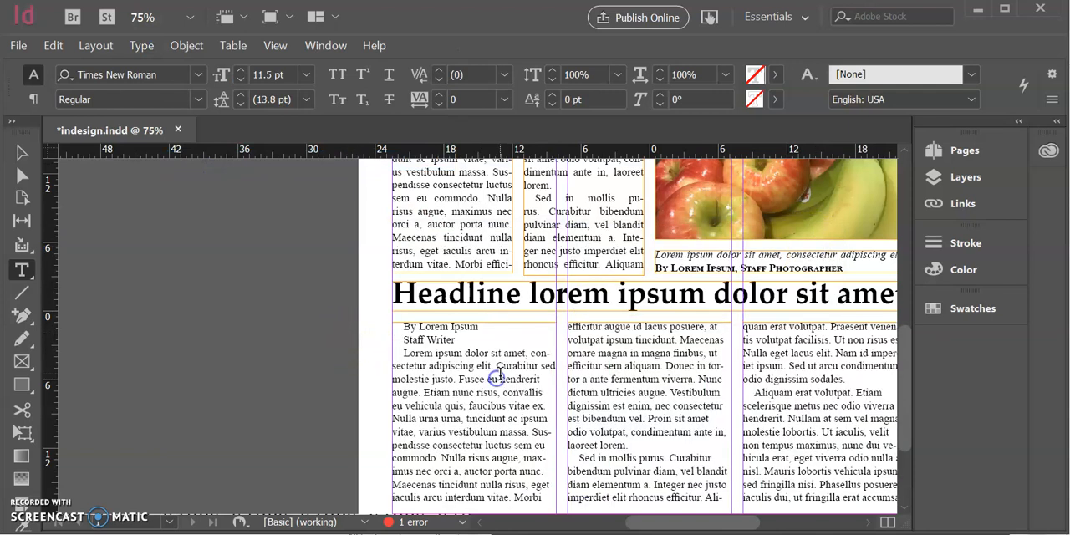
Format the second story's two byline lines in small caps and bold
drag(466, 339, 403, 325)
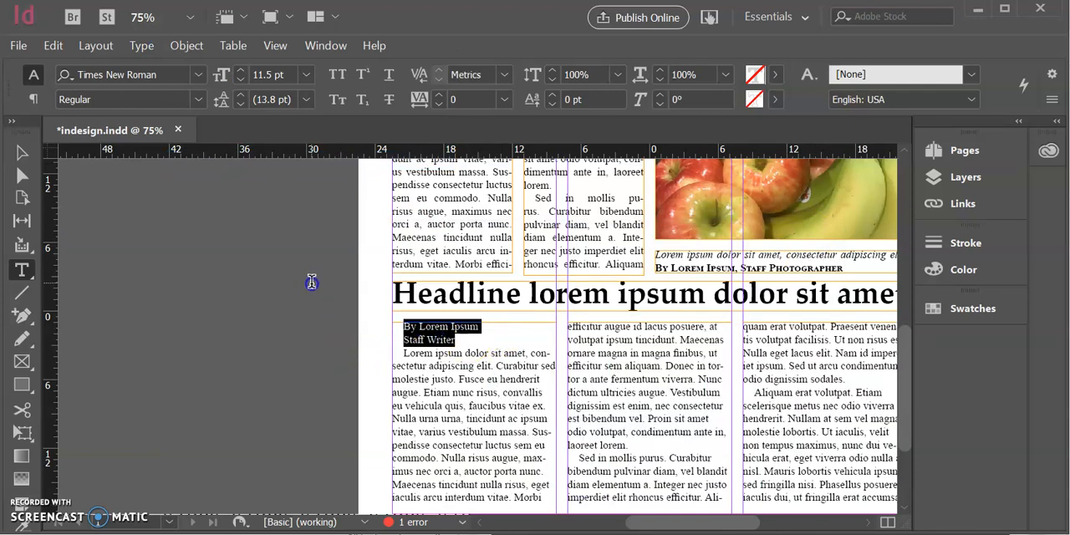
click(337, 100)
click(186, 101)
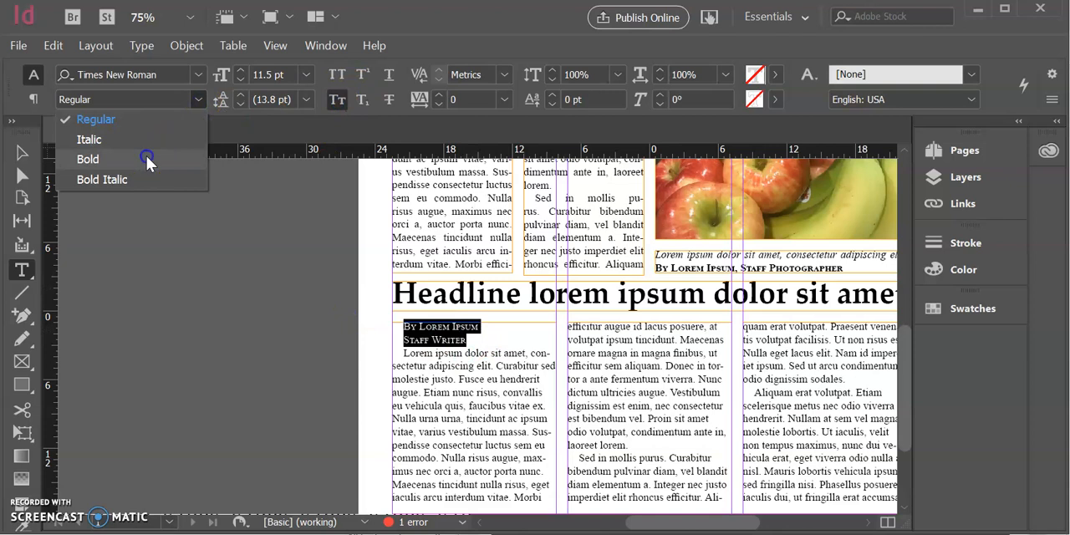
click(148, 157)
click(465, 355)
Justify all of the second story's text with the last line of each paragraph aligned left
scroll(575, 368, down, 1)
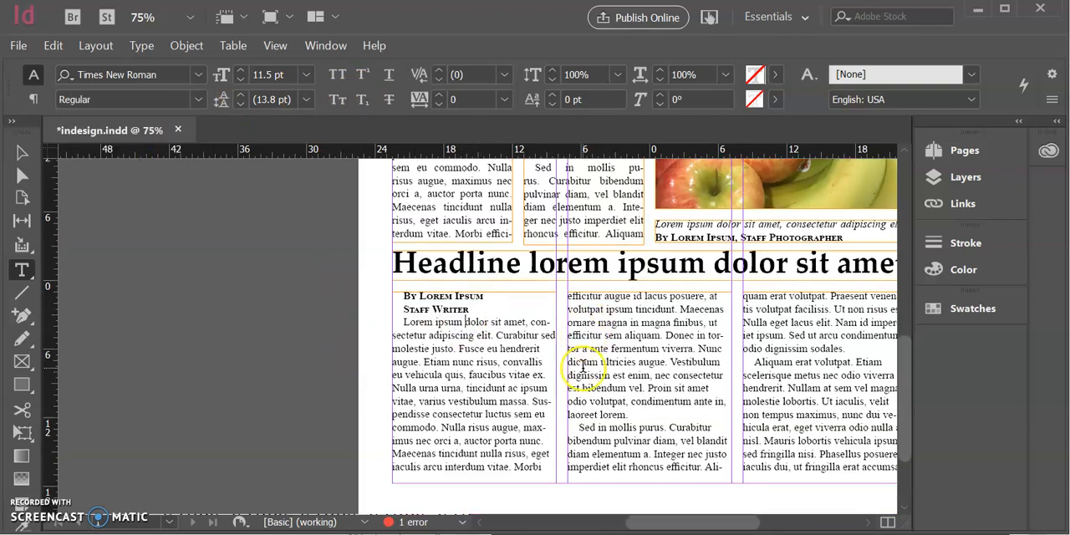
scroll(577, 370, right, 1)
scroll(579, 376, right, 1)
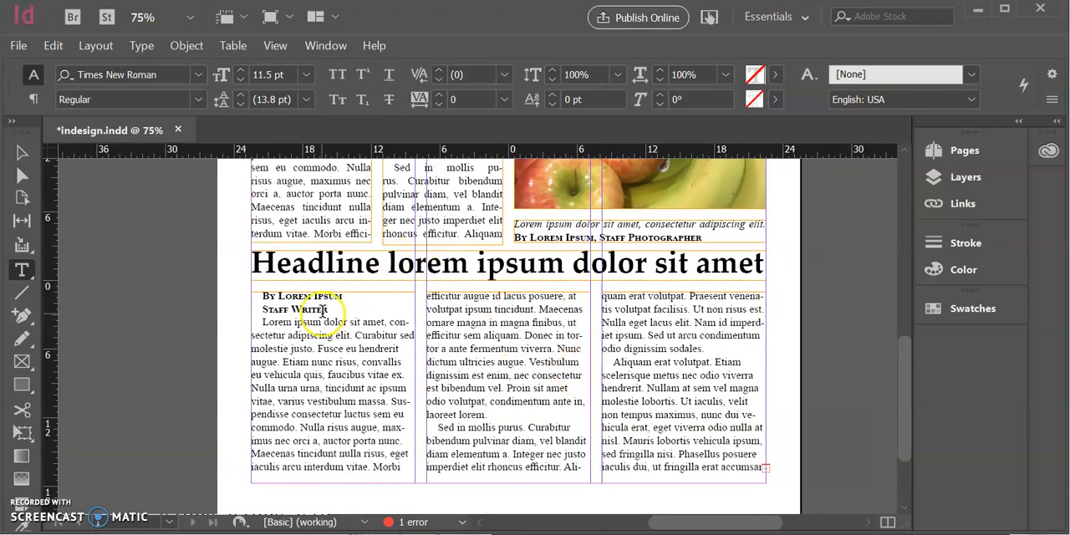
key(ctrl+a)
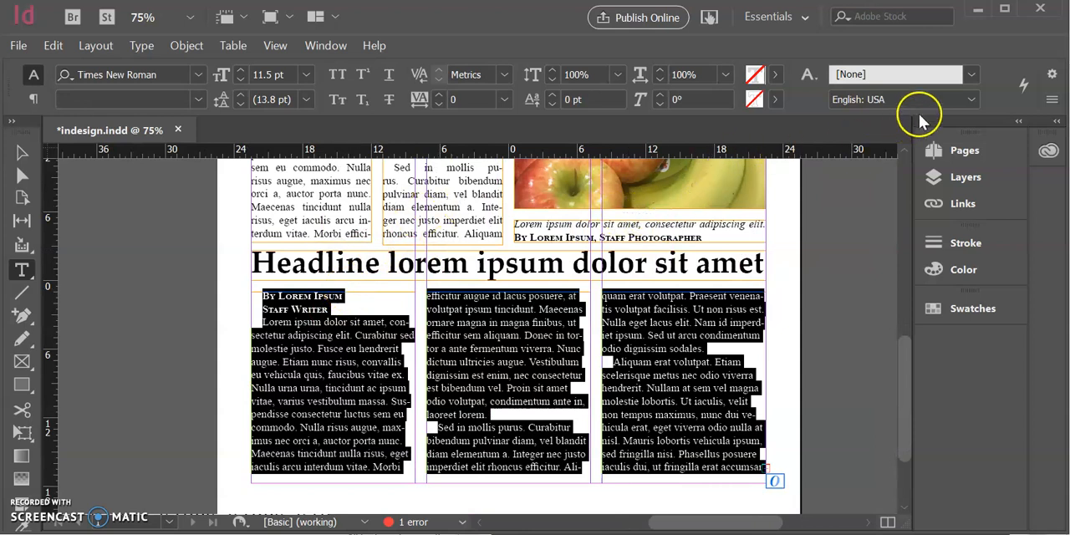
click(1005, 10)
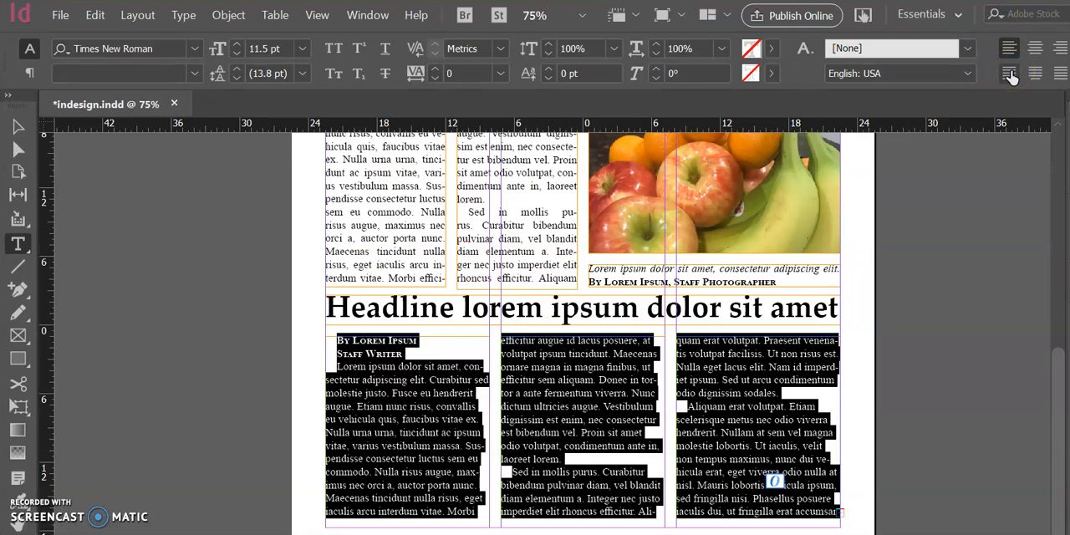
click(1010, 74)
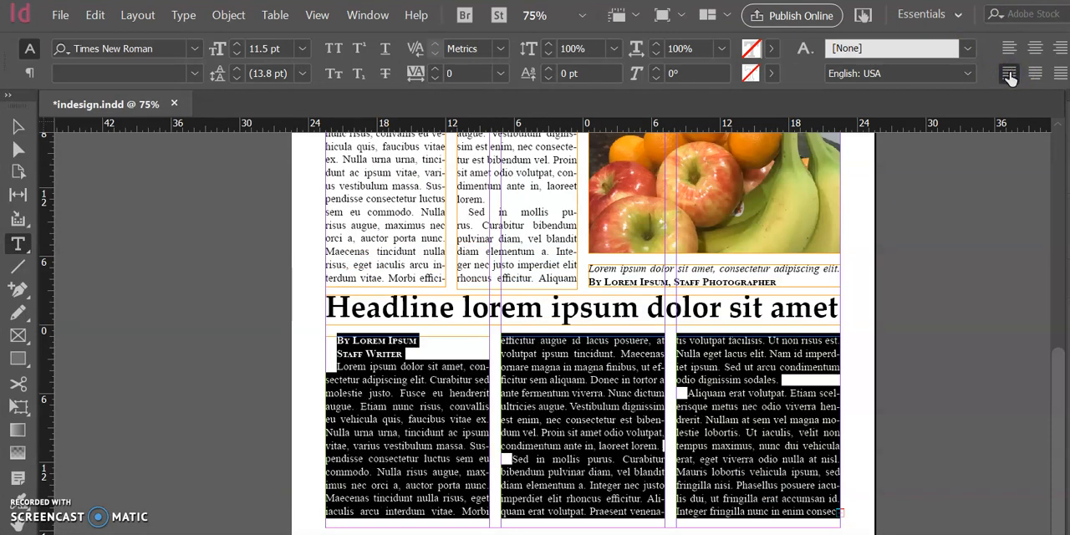
click(1069, 8)
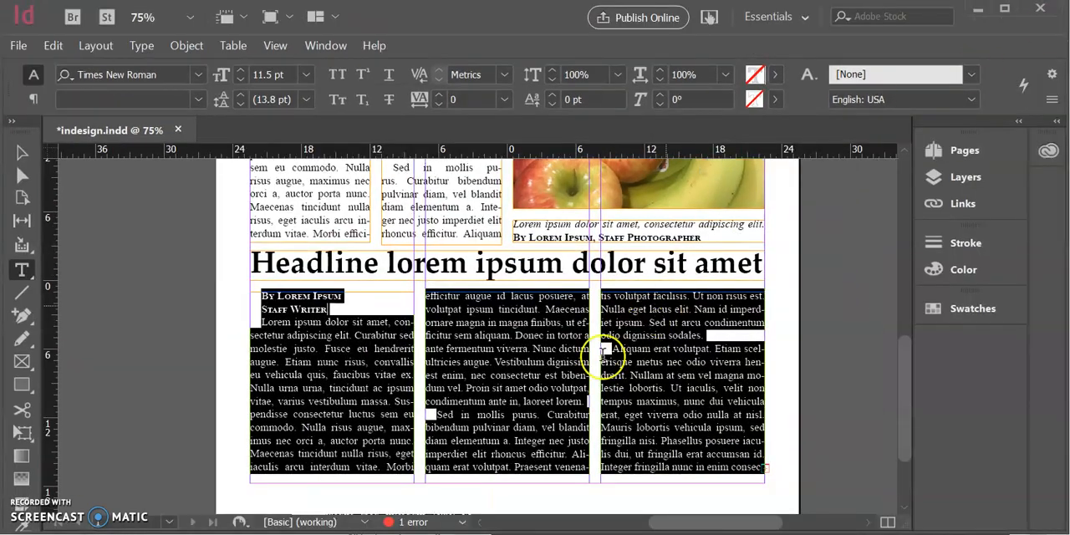
Extend the bottom edges of the second story's three column frames slightly below the page margin to fit the overset text
scroll(549, 394, down, 1)
click(13, 149)
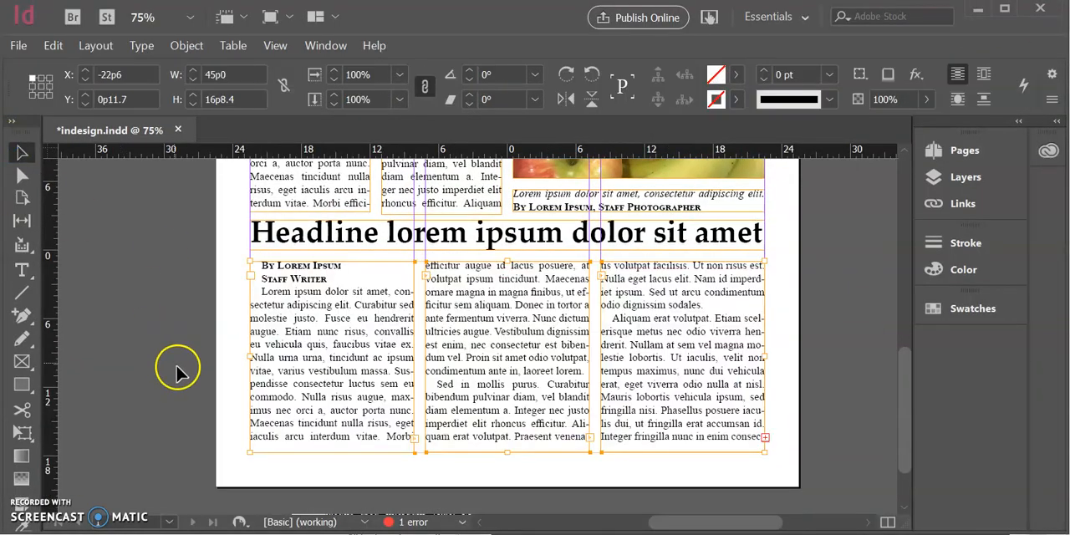
drag(335, 451, 333, 459)
drag(508, 453, 508, 461)
click(683, 426)
drag(684, 452, 685, 462)
click(663, 473)
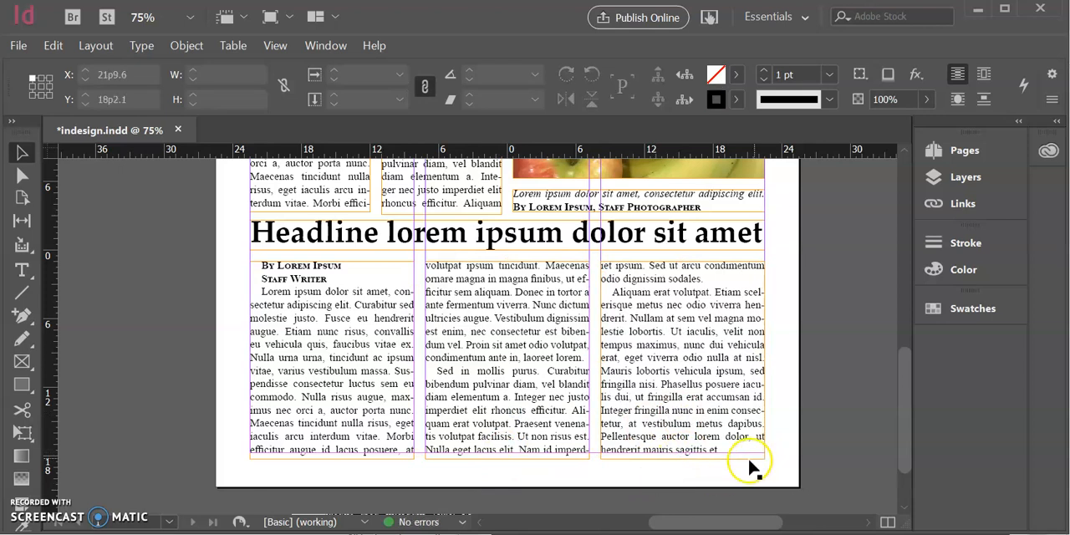
Examine the spacing around both stories' headlines, columns, photo and caption, and the overall layout of the page
scroll(715, 480, up, 1)
scroll(699, 482, up, 12)
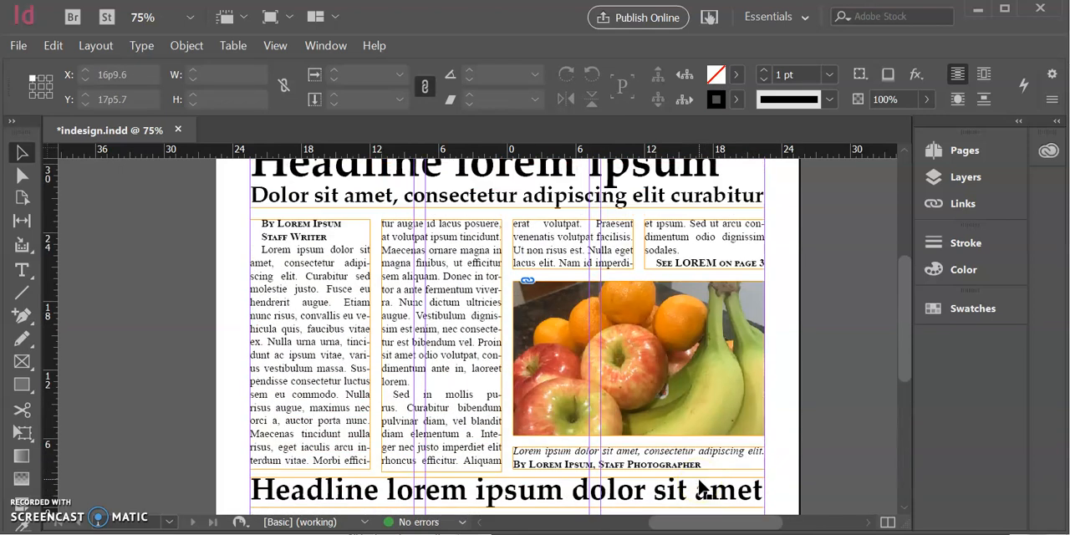
scroll(691, 478, down, 2)
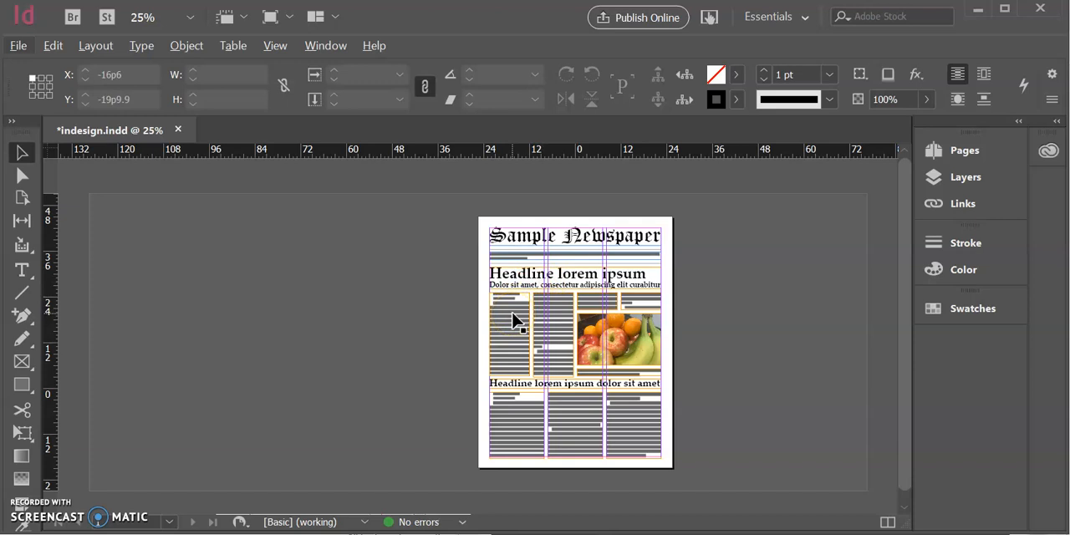
key(ctrl+1)
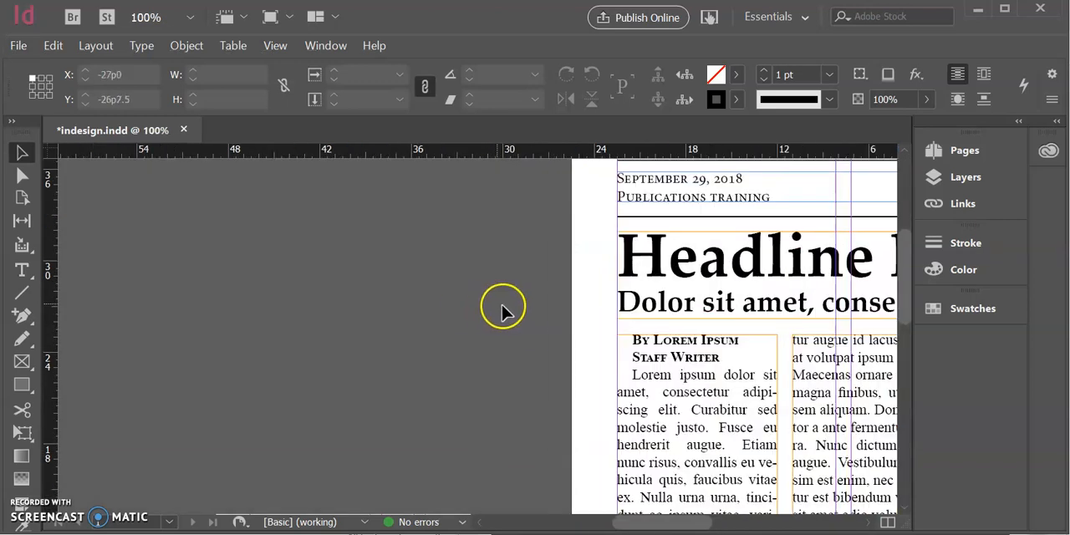
scroll(718, 351, down, 10)
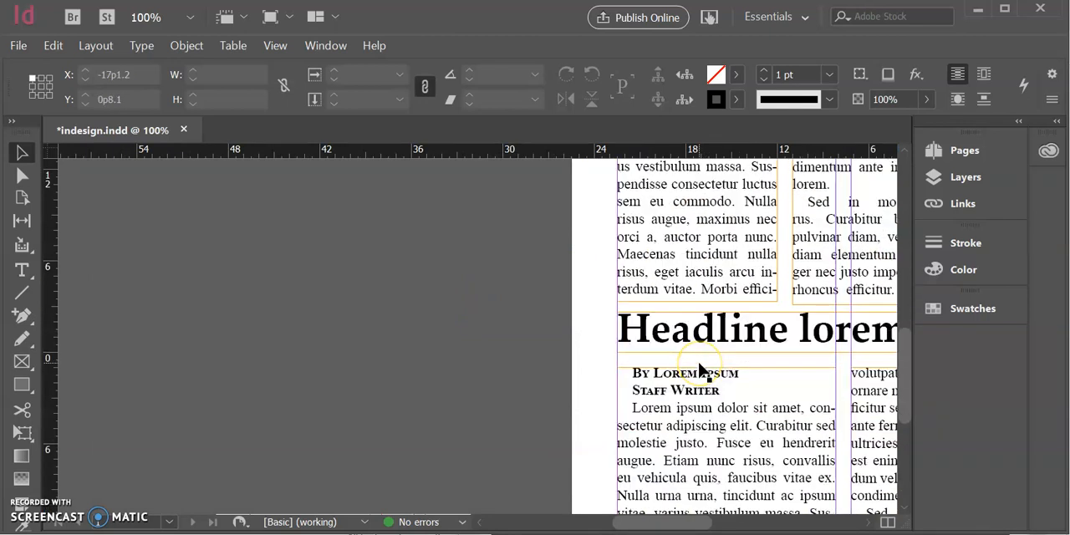
scroll(700, 369, down, 4)
scroll(707, 361, up, 1)
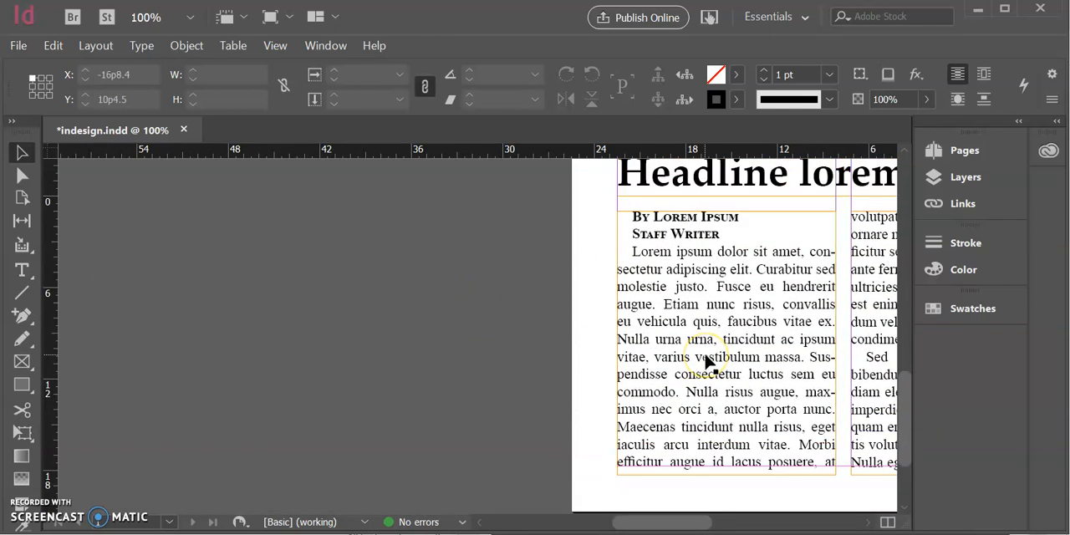
scroll(708, 353, right, 10)
scroll(688, 354, up, 3)
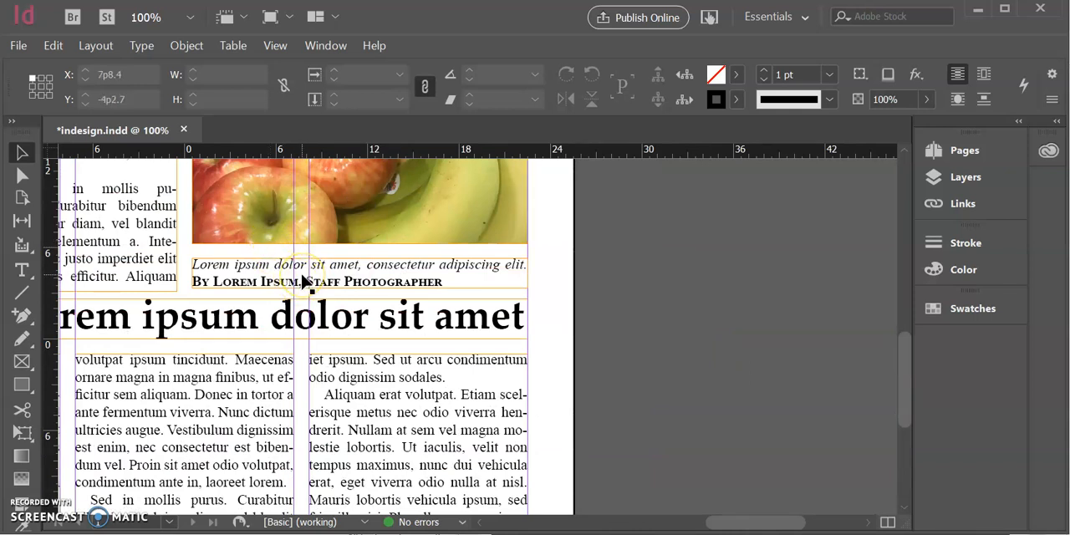
scroll(302, 282, up, 1)
key(ctrl+minus)
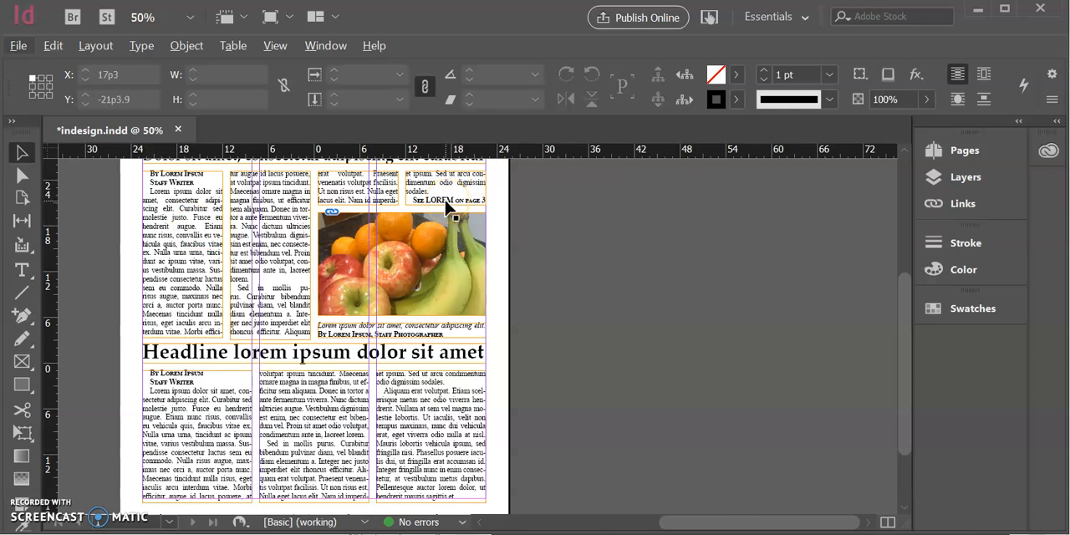
click(436, 225)
drag(436, 234, 435, 216)
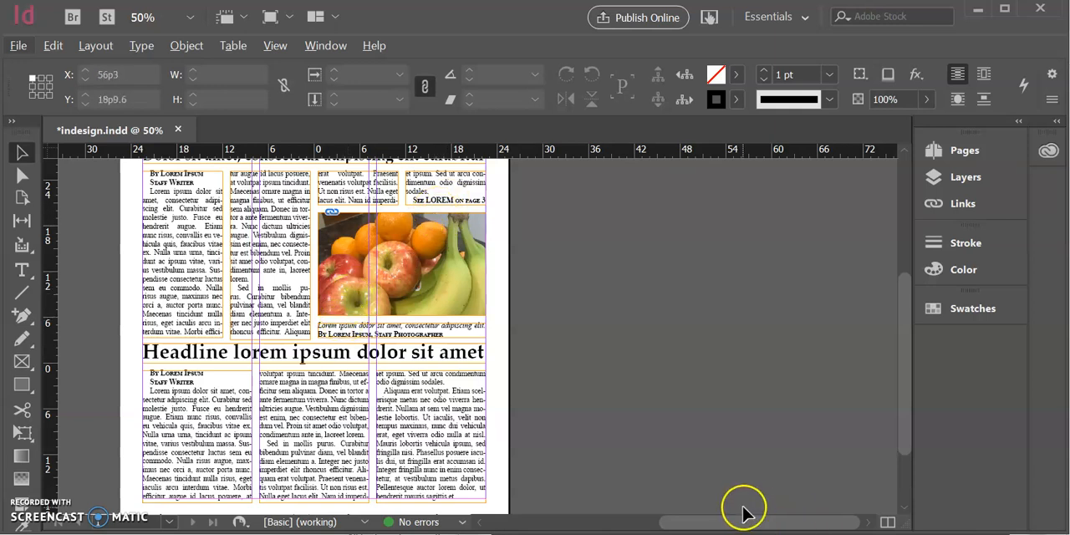
scroll(744, 505, up, 2)
scroll(743, 501, down, 2)
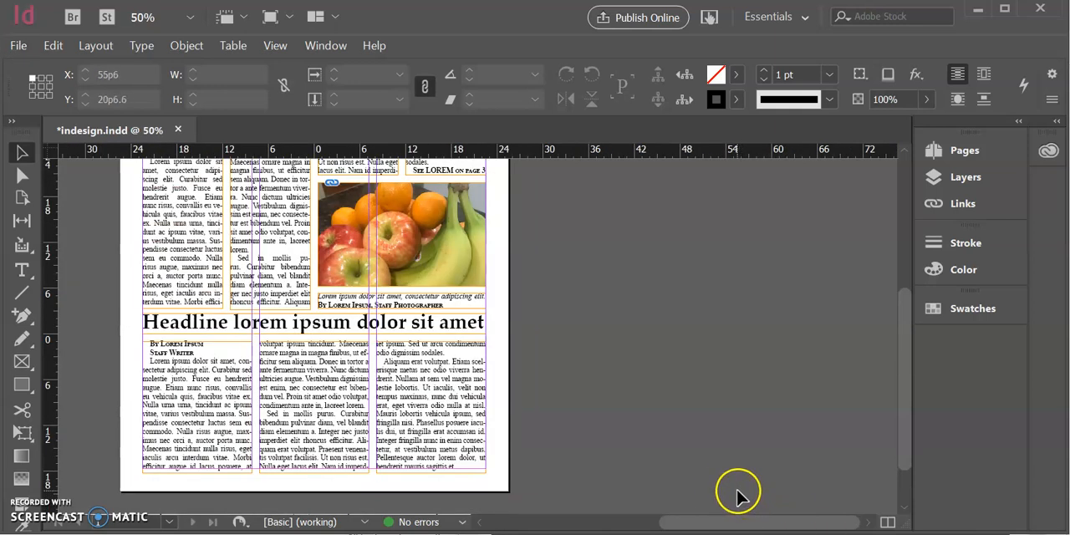
key(ctrl+0)
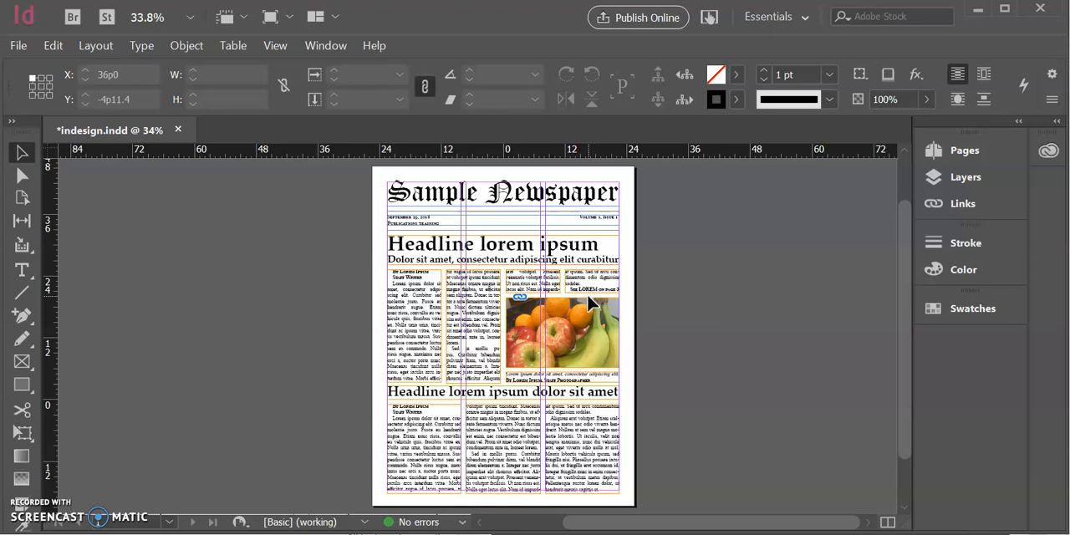
key(ctrl+equal)
key(ctrl+equal)
key(ctrl+equal)
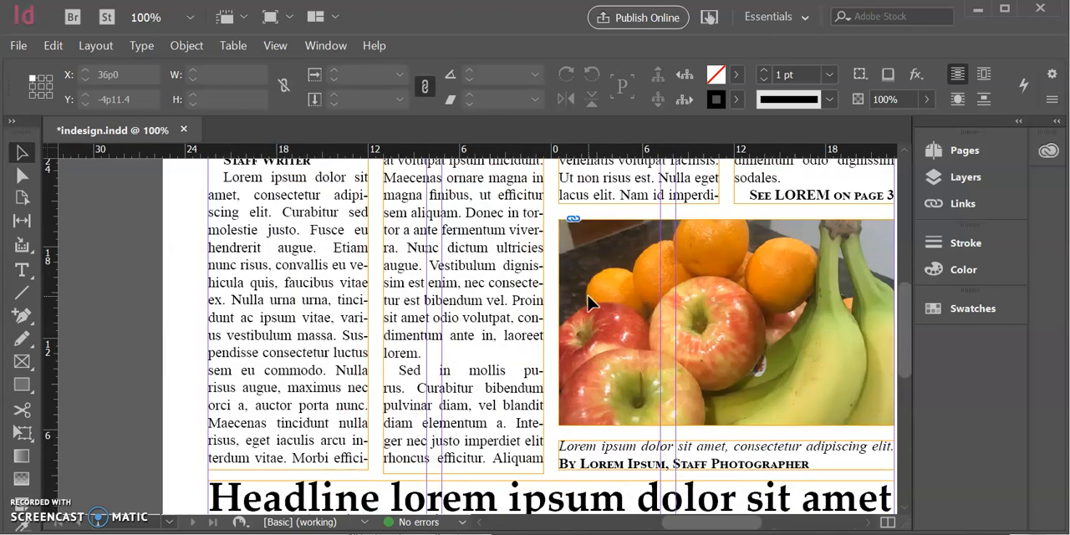
key(ctrl+minus)
key(ctrl+minus)
key(ctrl+minus)
key(ctrl+equal)
key(ctrl+0)
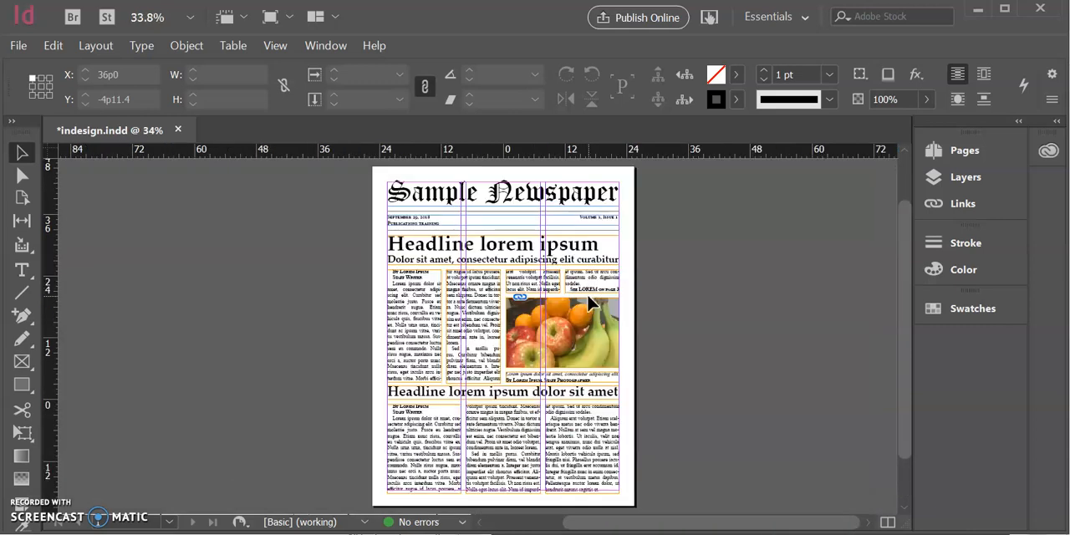